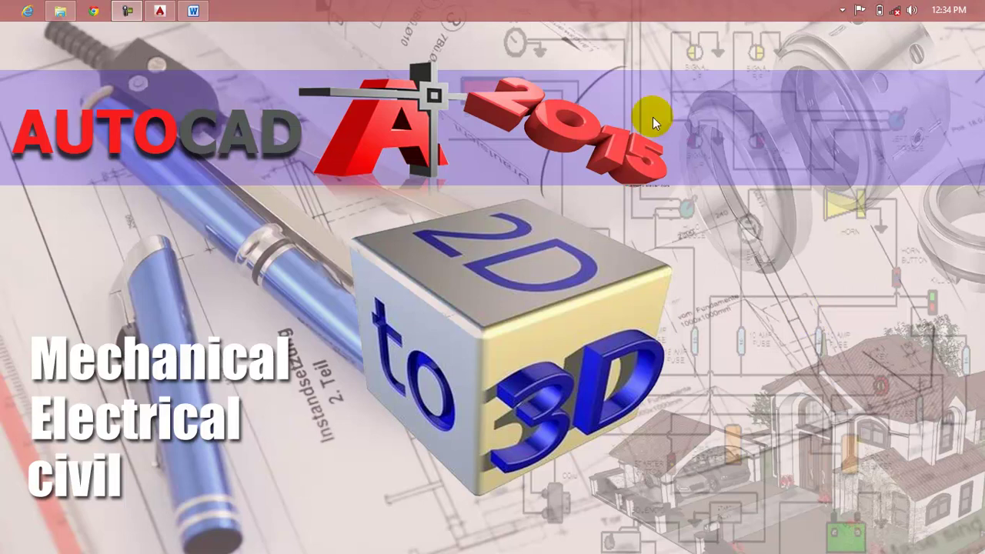
Read through the Lesson 11 outline document, then minimize it.
{"action": "left_click", "coordinate": [193, 10]}
{"action": "left_click_drag", "start_coordinate": [445, 300], "coordinate": [469, 308]}
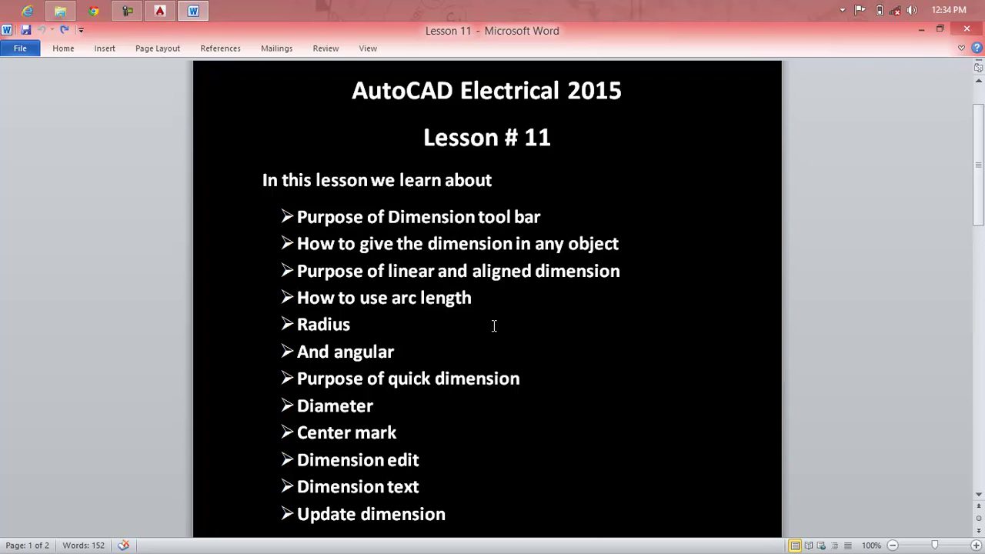
{"action": "scroll", "coordinate": [489, 479], "scroll_direction": "down", "scroll_amount": 1}
{"action": "scroll", "coordinate": [489, 479], "scroll_direction": "down", "scroll_amount": 1}
{"action": "scroll", "coordinate": [489, 480], "scroll_direction": "up", "scroll_amount": 2}
{"action": "left_click", "coordinate": [920, 30]}
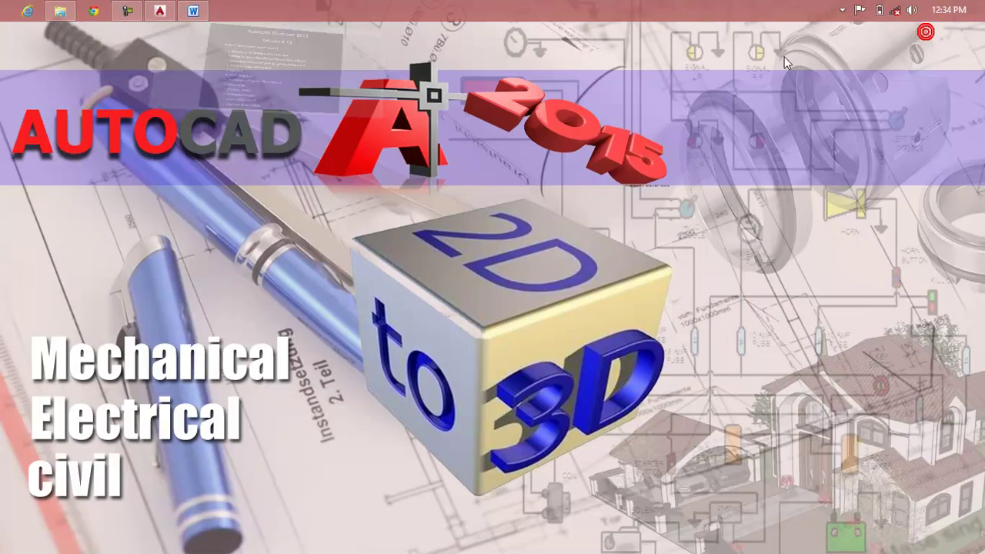
Restore the blank Drawing4 AutoCAD window and glance at the Linear dimension list.
{"action": "left_click", "coordinate": [160, 9]}
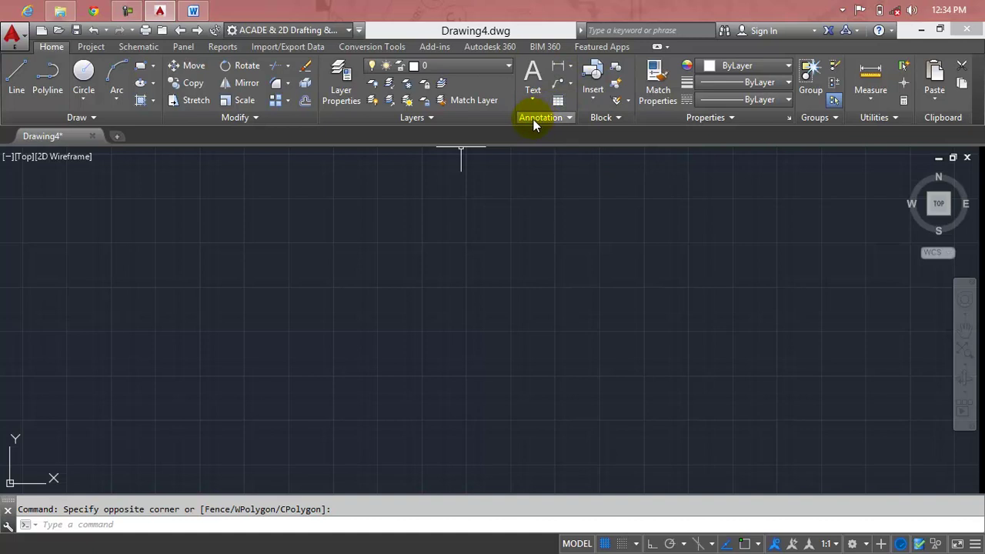
{"action": "left_click", "coordinate": [569, 68]}
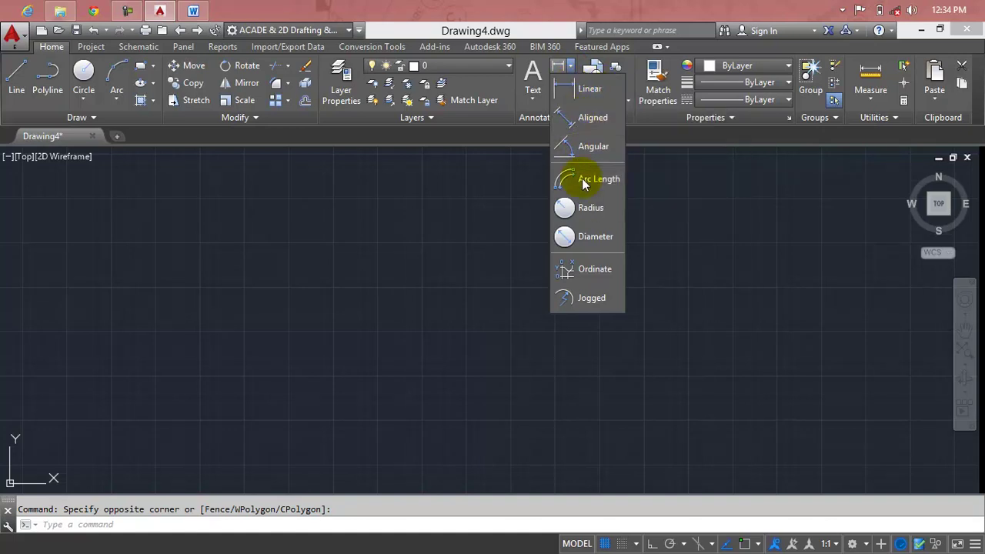
{"action": "left_click", "coordinate": [812, 212]}
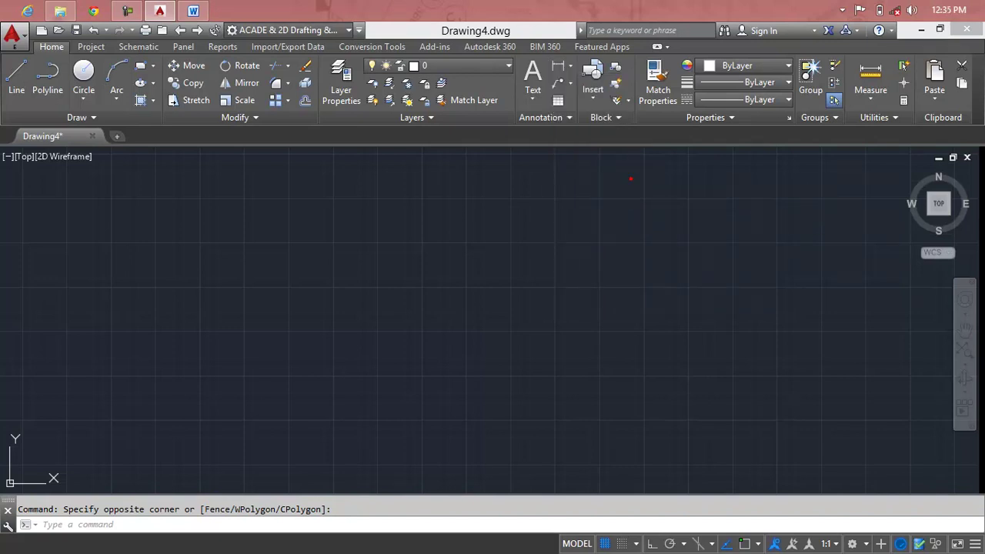
{"action": "left_click", "coordinate": [598, 187]}
Show the Annotate tab on the ribbon via Show Tabs and switch to it.
{"action": "right_click", "coordinate": [684, 42]}
{"action": "right_click", "coordinate": [682, 44]}
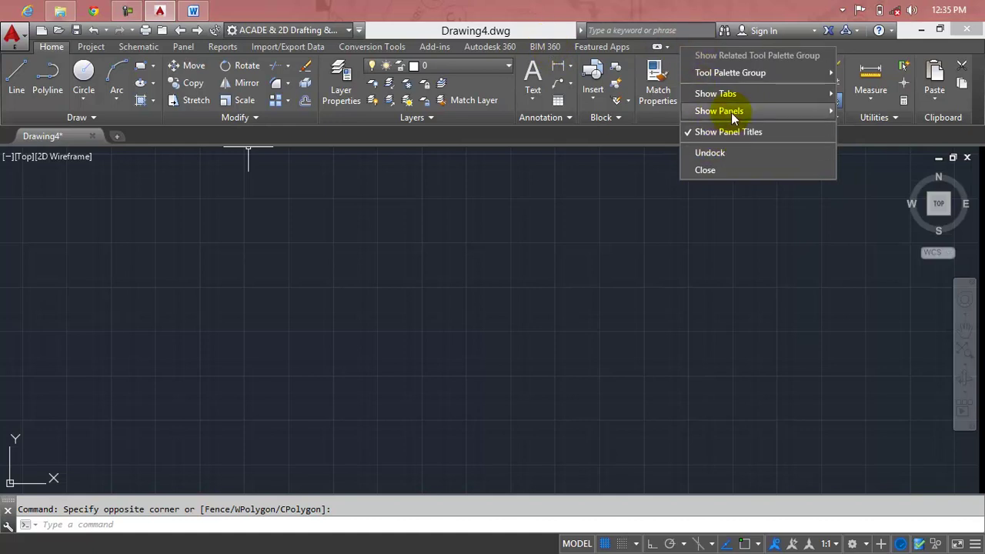
{"action": "mouse_move", "coordinate": [716, 93]}
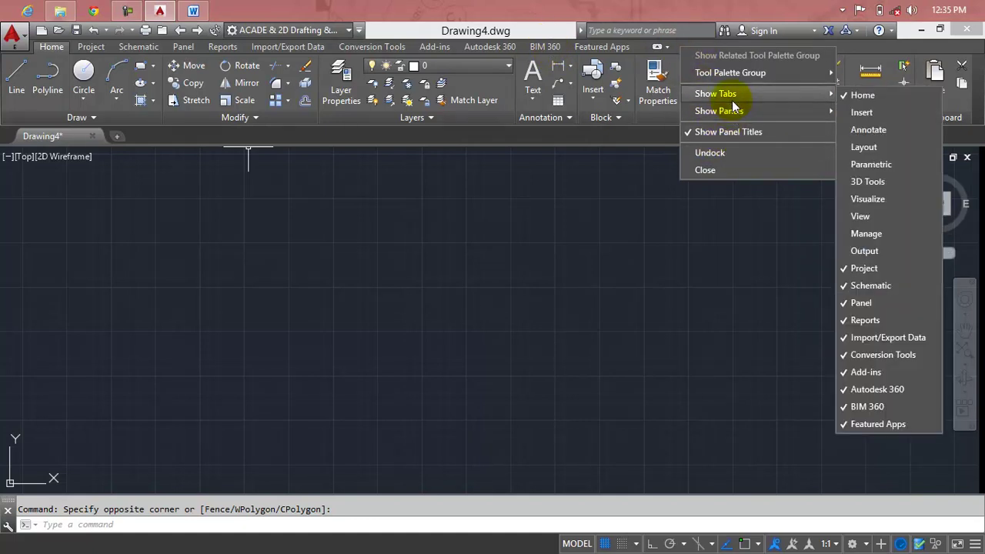
{"action": "left_click", "coordinate": [897, 131]}
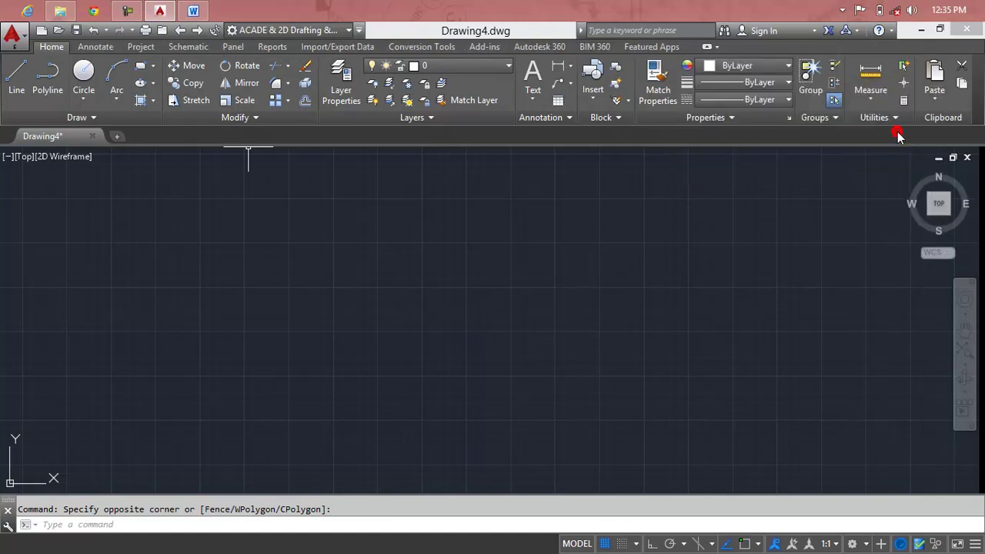
{"action": "left_click", "coordinate": [101, 46]}
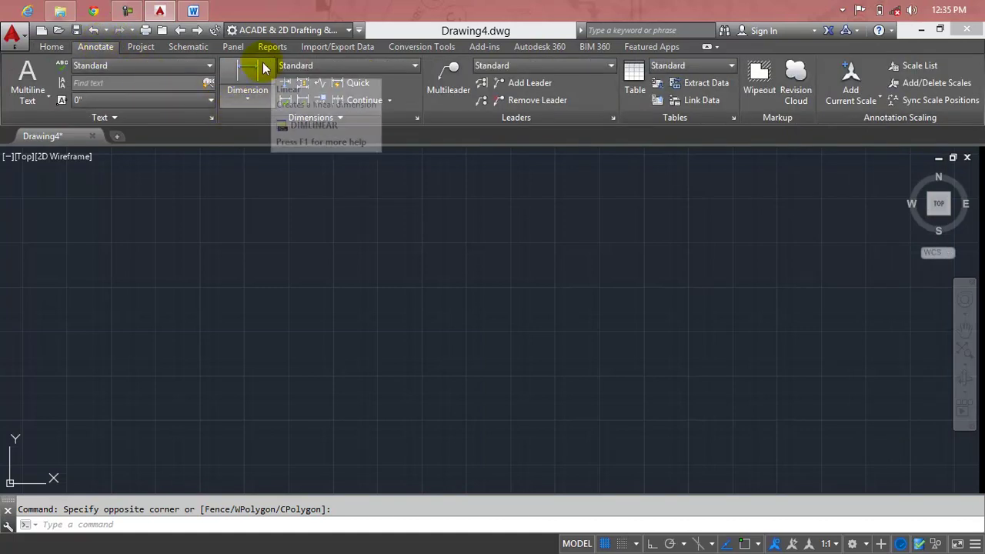
Browse the Dimension type list and the Continue/Baseline dimension options.
{"action": "left_click", "coordinate": [247, 99]}
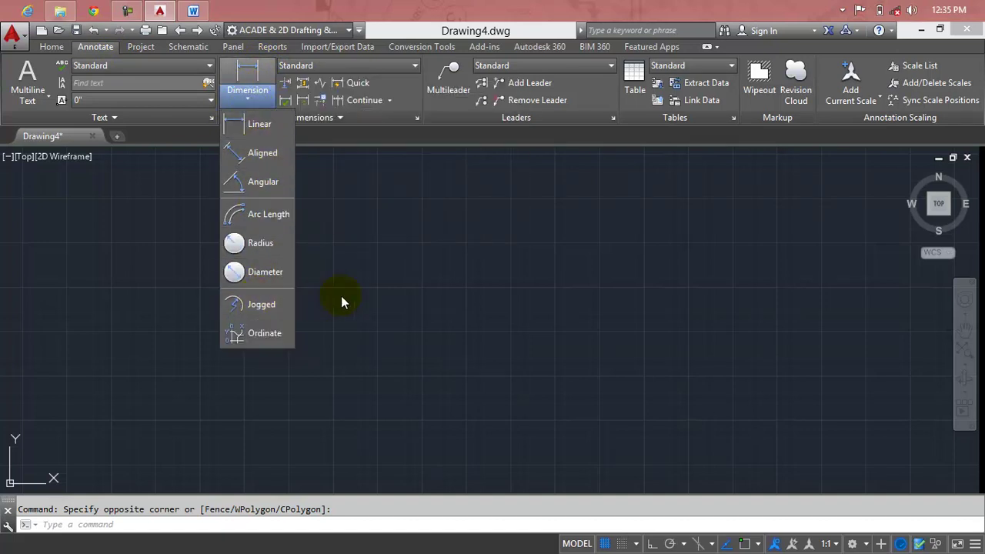
{"action": "left_click", "coordinate": [372, 260]}
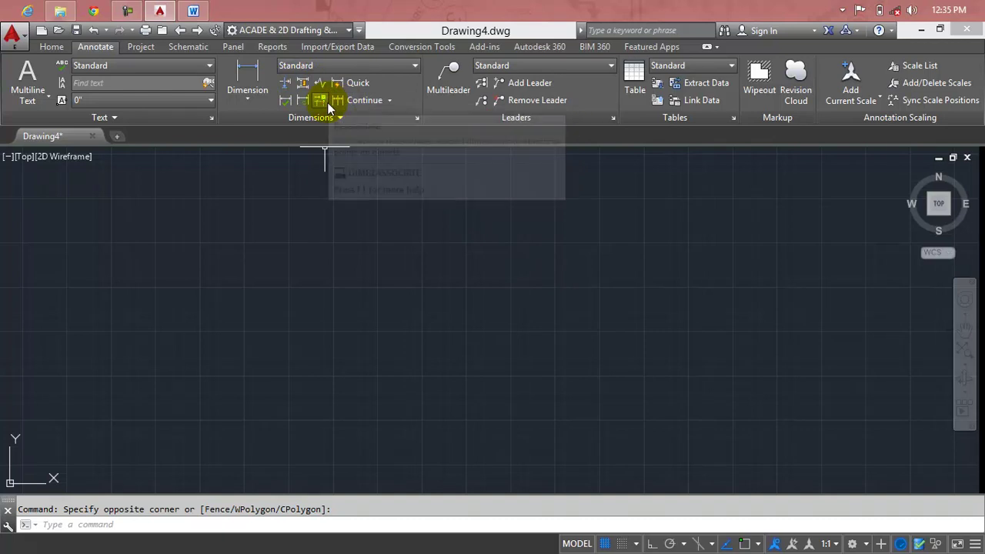
{"action": "left_click", "coordinate": [389, 101]}
{"action": "left_click", "coordinate": [391, 104]}
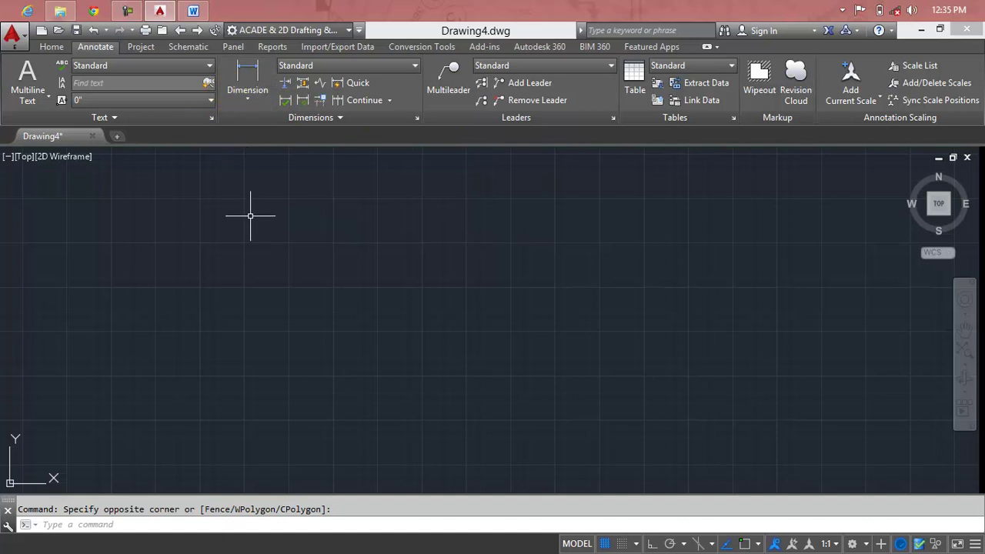
Draw a 10' horizontal line using LINE with Ortho and Snap turned on.
{"action": "key", "text": "Escape"}
{"action": "type", "text": "l"}
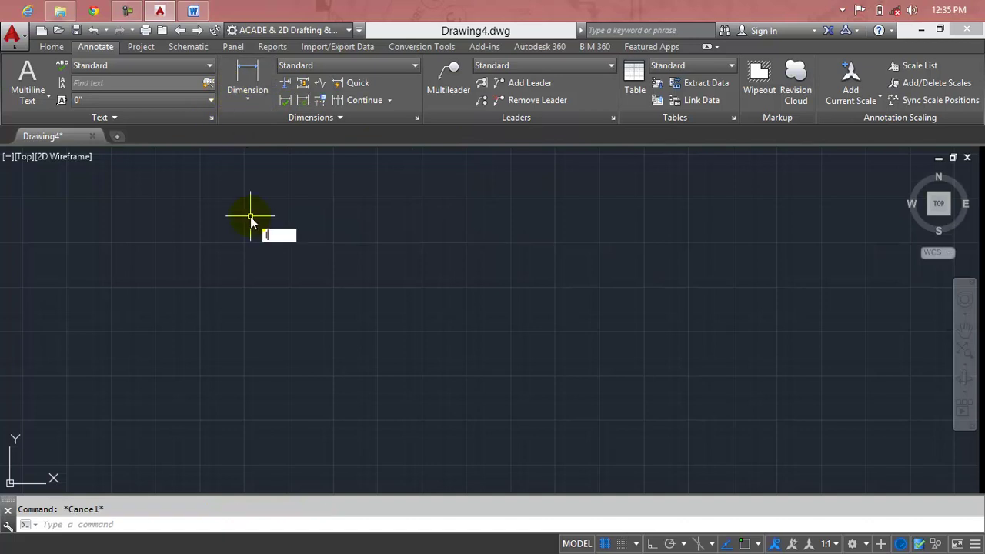
{"action": "key", "text": "Return"}
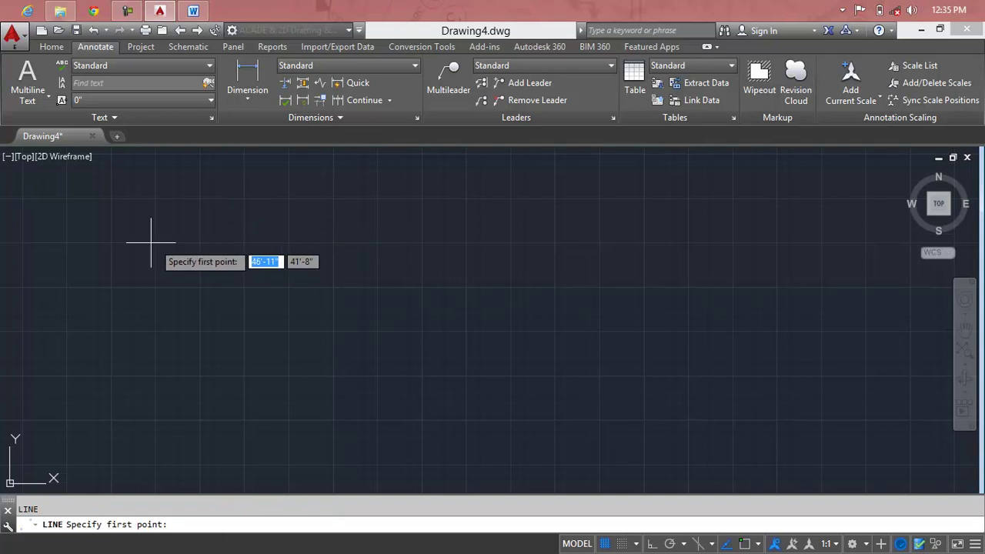
{"action": "left_click", "coordinate": [99, 246]}
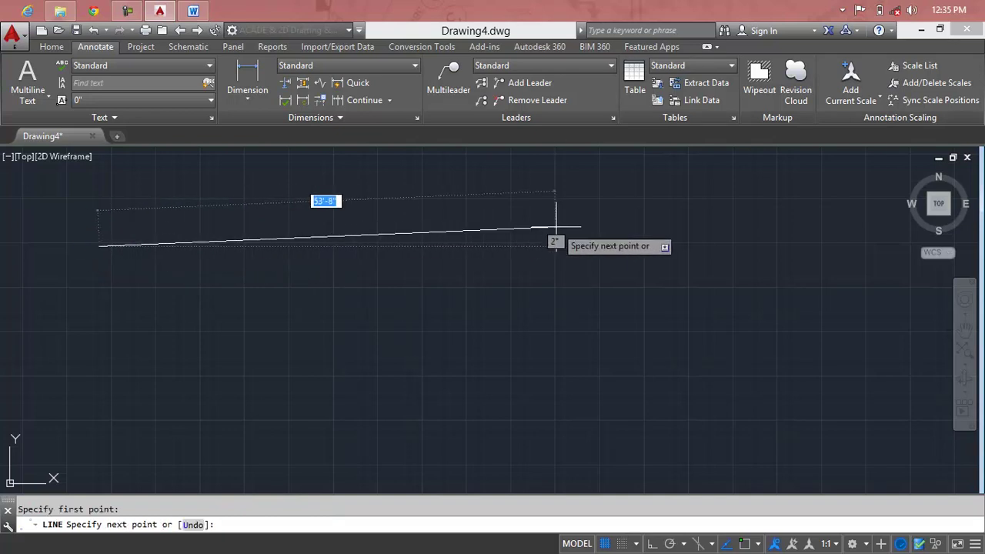
{"action": "key", "text": "F8"}
{"action": "key", "text": "F9"}
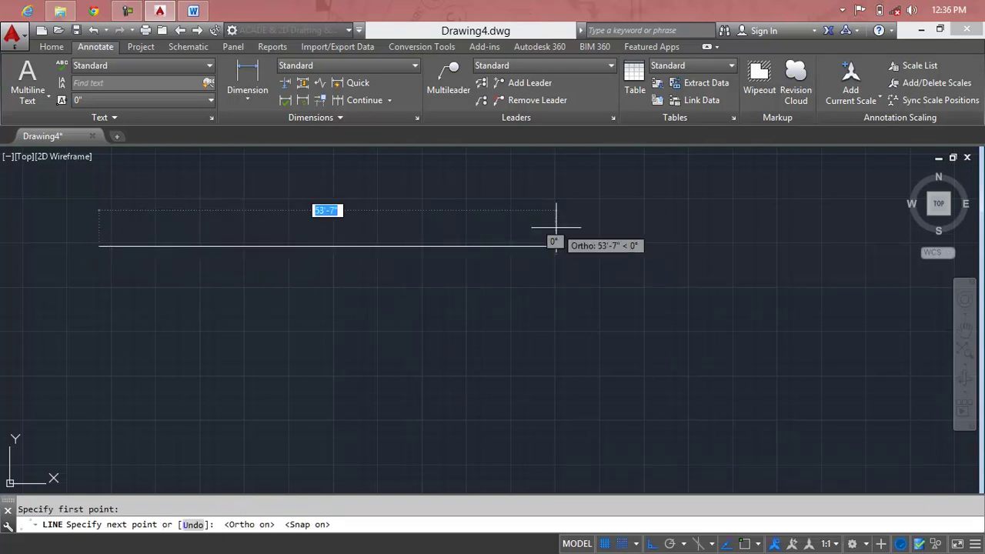
{"action": "left_click", "coordinate": [128, 12]}
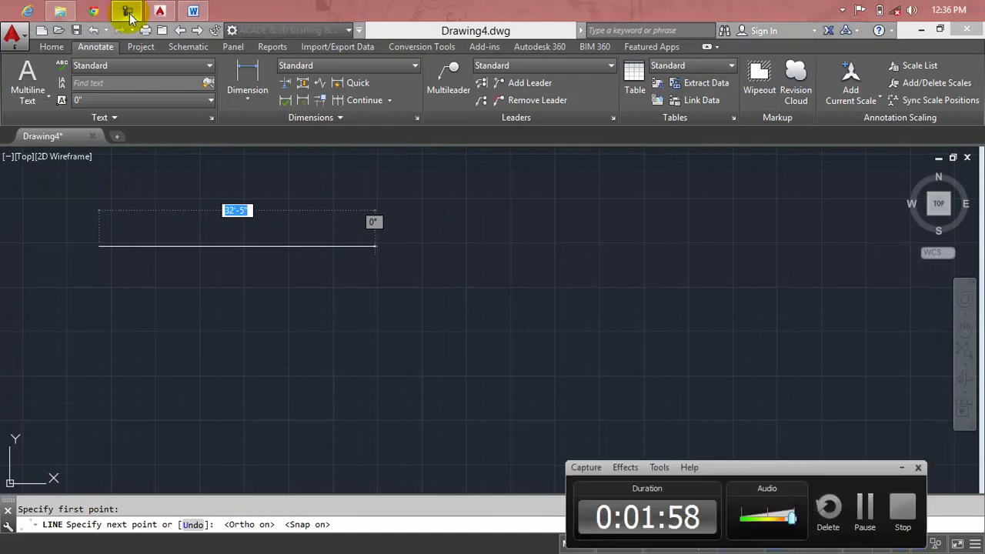
{"action": "left_click", "coordinate": [127, 13]}
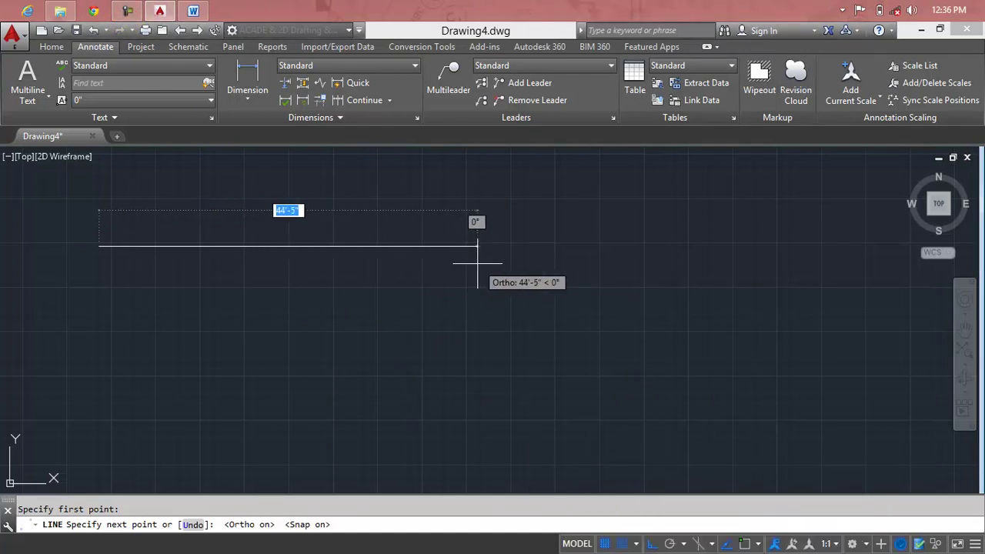
{"action": "type", "text": "10'"}
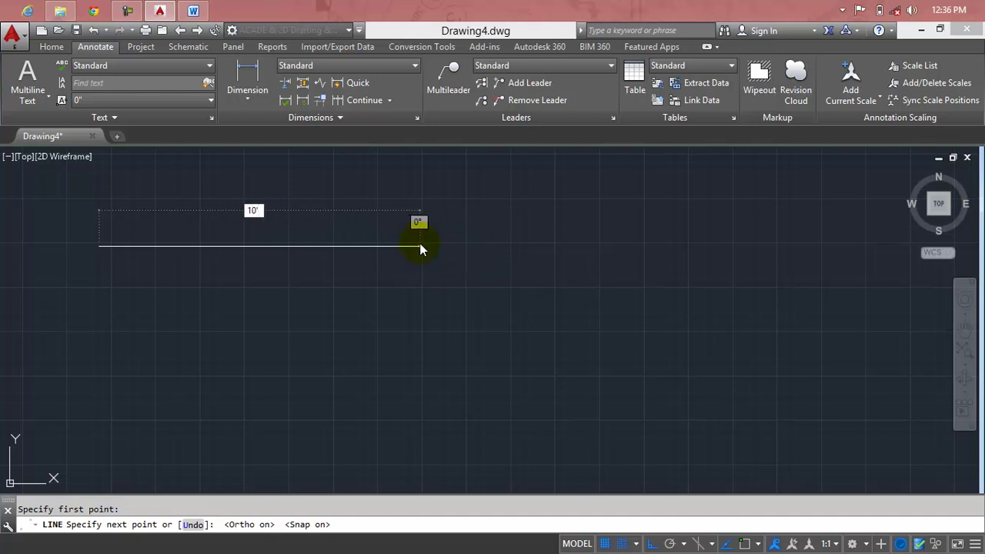
{"action": "key", "text": "Return"}
{"action": "key", "text": "Return"}
{"action": "scroll", "coordinate": [139, 246], "scroll_direction": "up", "scroll_amount": 4}
{"action": "mouse_move", "coordinate": [132, 247]}
{"action": "middle_mouse_down"}
{"action": "mouse_move", "coordinate": [389, 301]}
{"action": "mouse_move", "coordinate": [376, 324]}
{"action": "middle_mouse_up"}
{"action": "scroll", "coordinate": [389, 301], "scroll_direction": "up", "scroll_amount": 4}
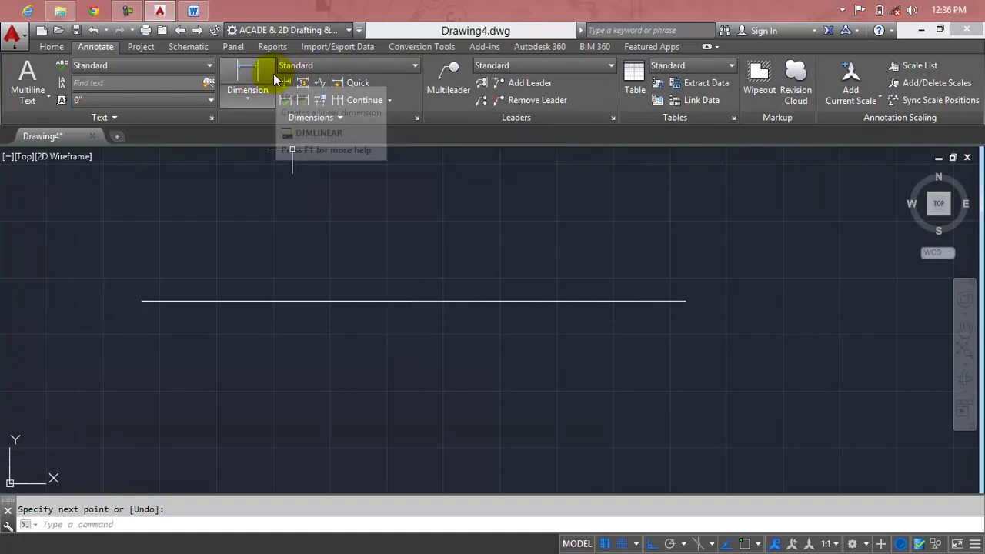
Quick-dimension the horizontal line.
{"action": "left_click", "coordinate": [364, 82]}
{"action": "left_click", "coordinate": [430, 300]}
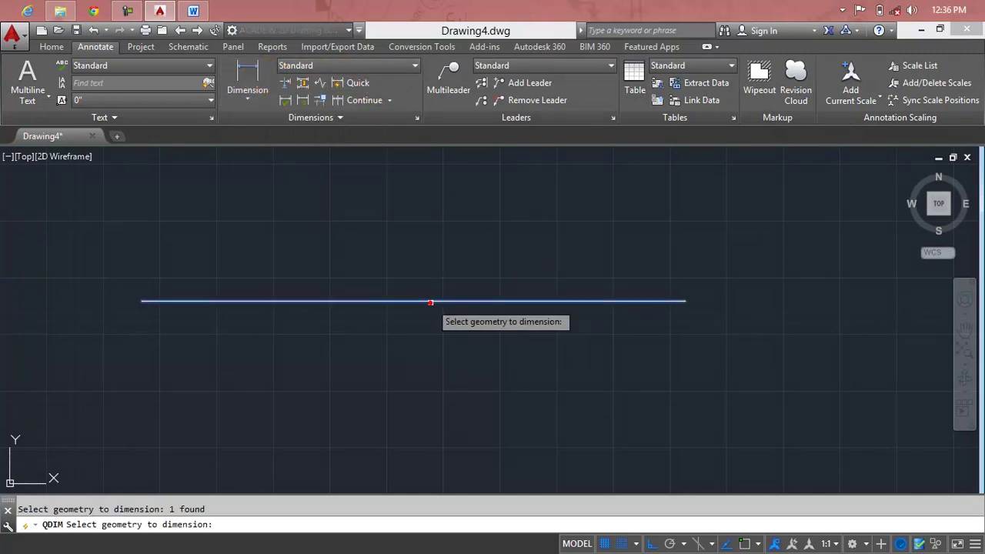
{"action": "key", "text": "Return"}
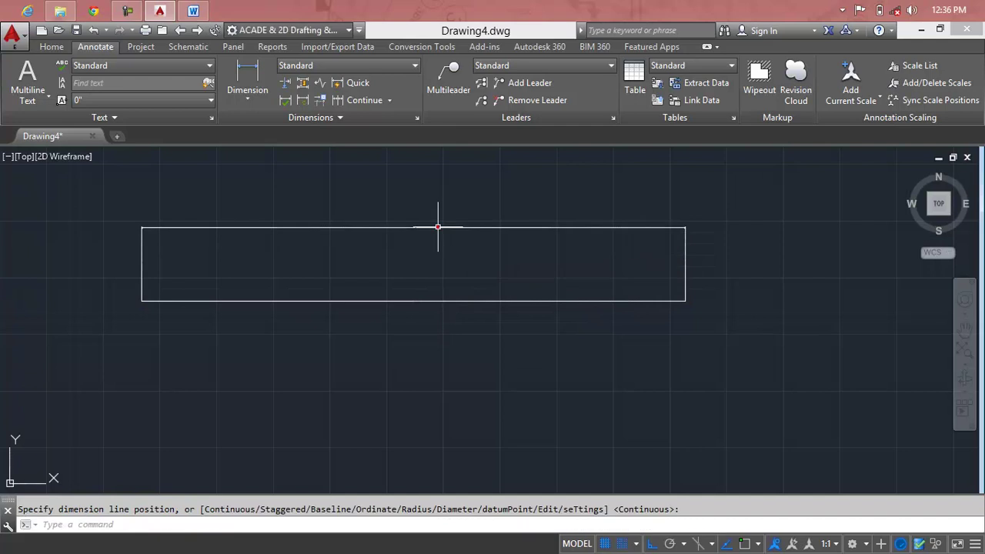
{"action": "scroll", "coordinate": [406, 227], "scroll_direction": "up", "scroll_amount": 3}
{"action": "scroll", "coordinate": [407, 227], "scroll_direction": "up", "scroll_amount": 2}
{"action": "scroll", "coordinate": [411, 223], "scroll_direction": "up", "scroll_amount": 5}
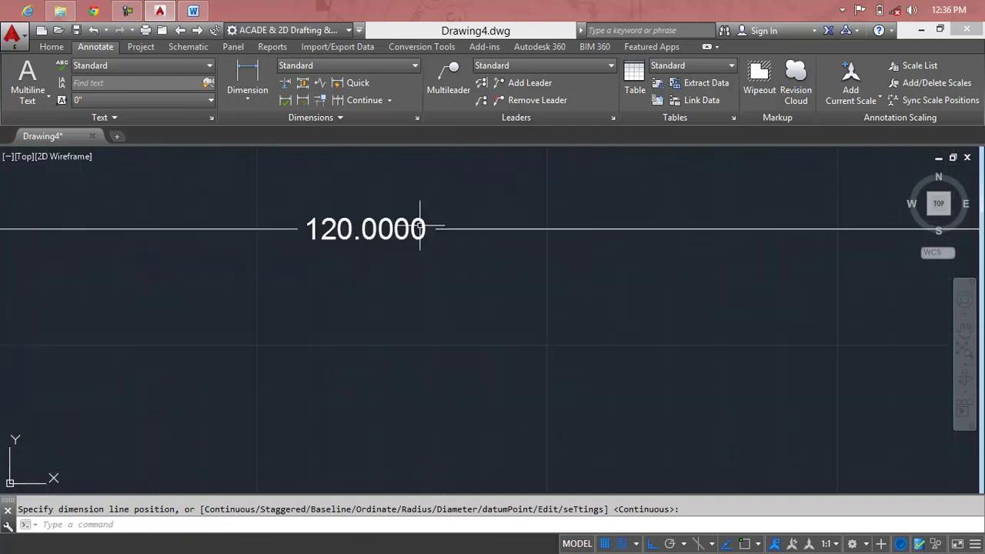
{"action": "scroll", "coordinate": [422, 226], "scroll_direction": "up", "scroll_amount": 2}
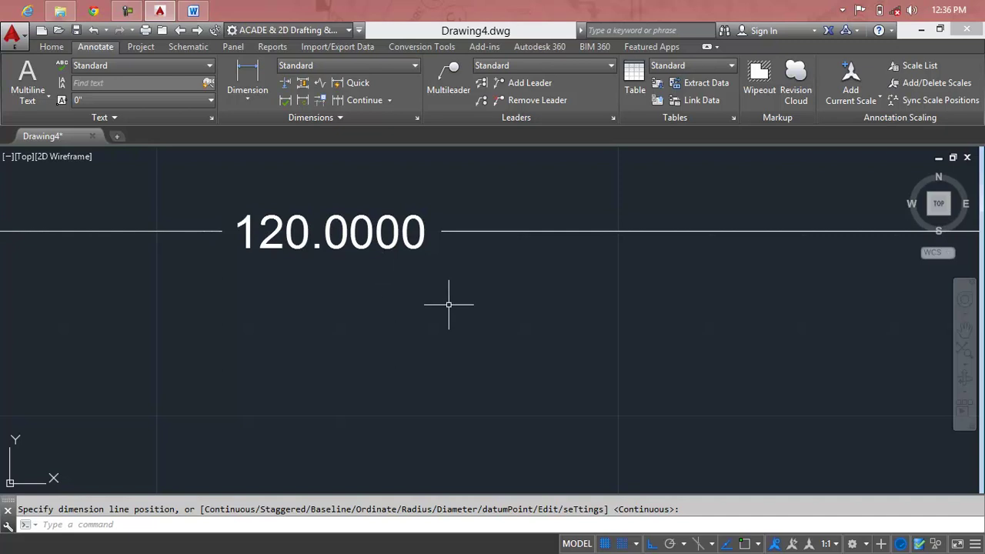
Give the Standard dimension style Engineering units at 0'-0" precision and make it current.
{"action": "type", "text": "d"}
{"action": "key", "text": "Return"}
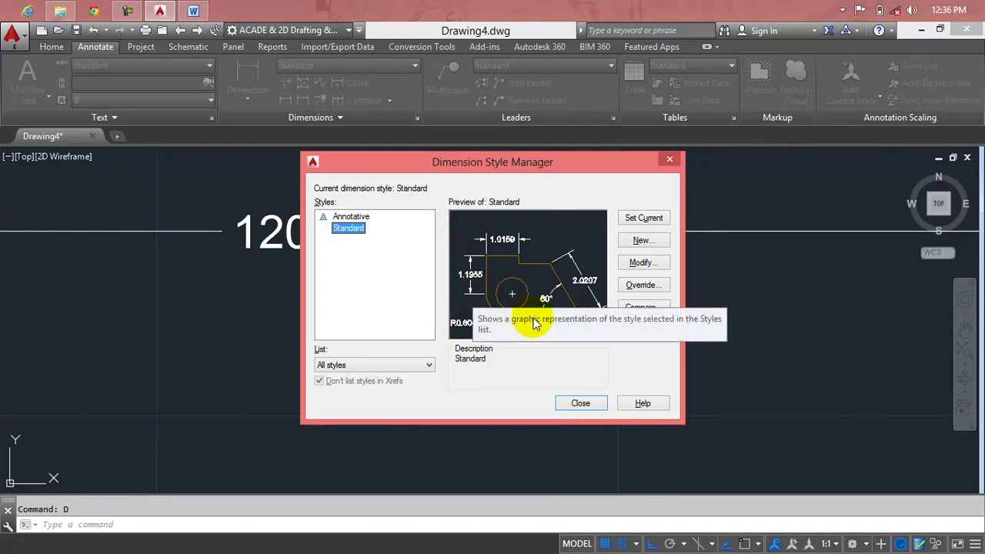
{"action": "left_click", "coordinate": [659, 268]}
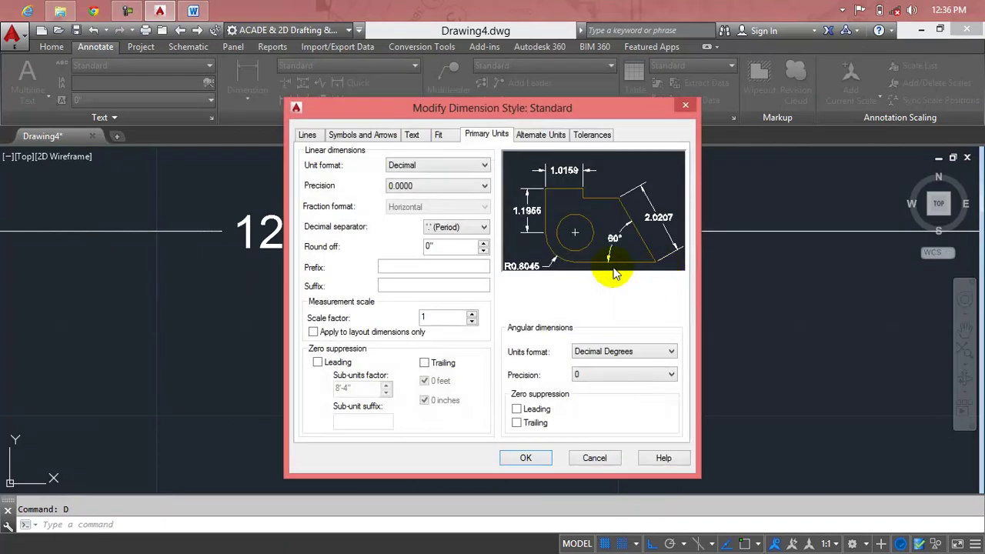
{"action": "left_click", "coordinate": [477, 167]}
{"action": "left_click", "coordinate": [470, 192]}
{"action": "left_click", "coordinate": [472, 192]}
{"action": "left_click", "coordinate": [465, 194]}
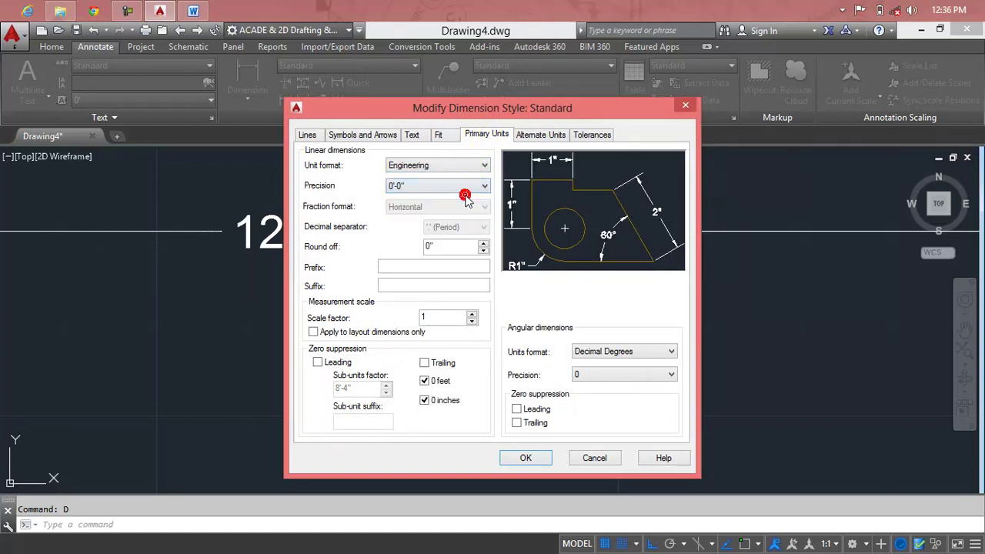
{"action": "left_click", "coordinate": [527, 458]}
{"action": "left_click", "coordinate": [643, 218]}
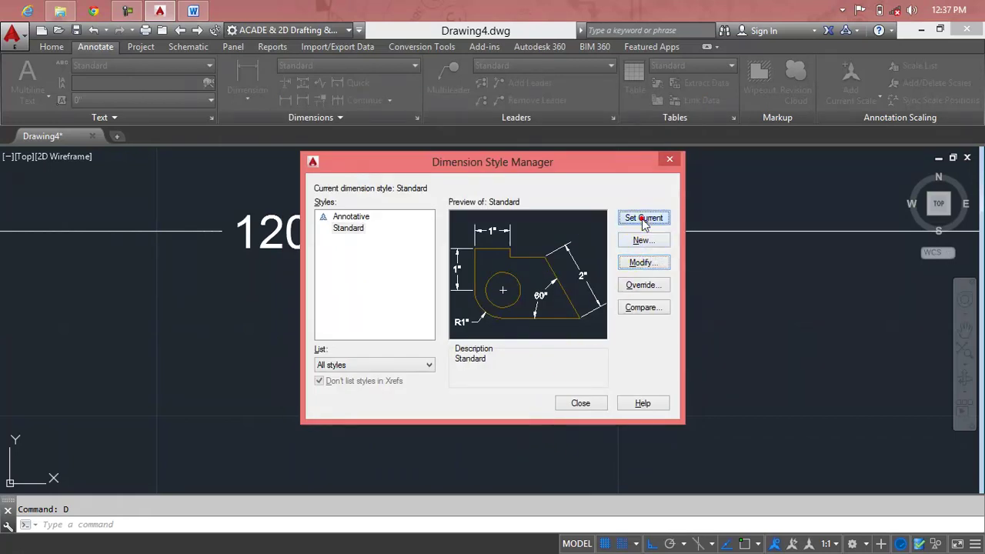
{"action": "left_click", "coordinate": [574, 405]}
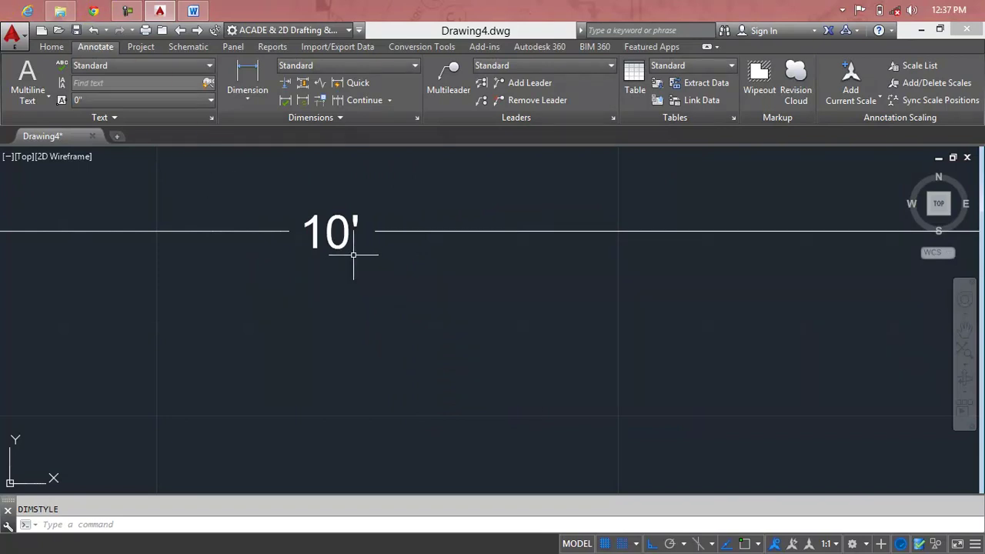
Set the DIMSCALE system variable to 3.
{"action": "scroll", "coordinate": [354, 252], "scroll_direction": "down", "scroll_amount": 1}
{"action": "scroll", "coordinate": [353, 250], "scroll_direction": "down", "scroll_amount": 1}
{"action": "scroll", "coordinate": [354, 251], "scroll_direction": "down", "scroll_amount": 1}
{"action": "scroll", "coordinate": [369, 253], "scroll_direction": "up", "scroll_amount": 2}
{"action": "scroll", "coordinate": [369, 253], "scroll_direction": "up", "scroll_amount": 3}
{"action": "scroll", "coordinate": [346, 250], "scroll_direction": "up", "scroll_amount": 1}
{"action": "mouse_move", "coordinate": [340, 246]}
{"action": "middle_mouse_down"}
{"action": "mouse_move", "coordinate": [446, 233]}
{"action": "mouse_move", "coordinate": [519, 244]}
{"action": "middle_mouse_up"}
{"action": "scroll", "coordinate": [434, 246], "scroll_direction": "up", "scroll_amount": 1}
{"action": "scroll", "coordinate": [430, 244], "scroll_direction": "up", "scroll_amount": 2}
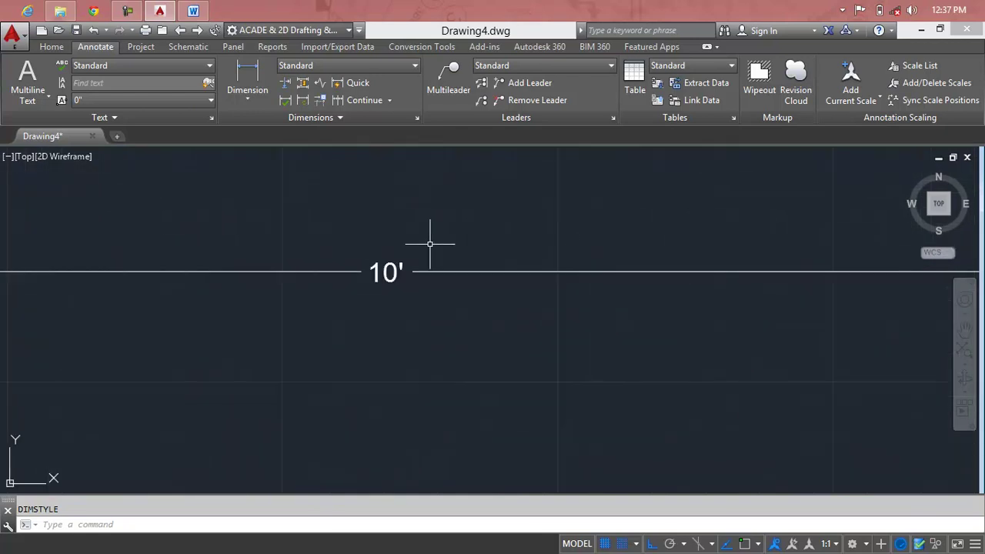
{"action": "type", "text": "DIM"}
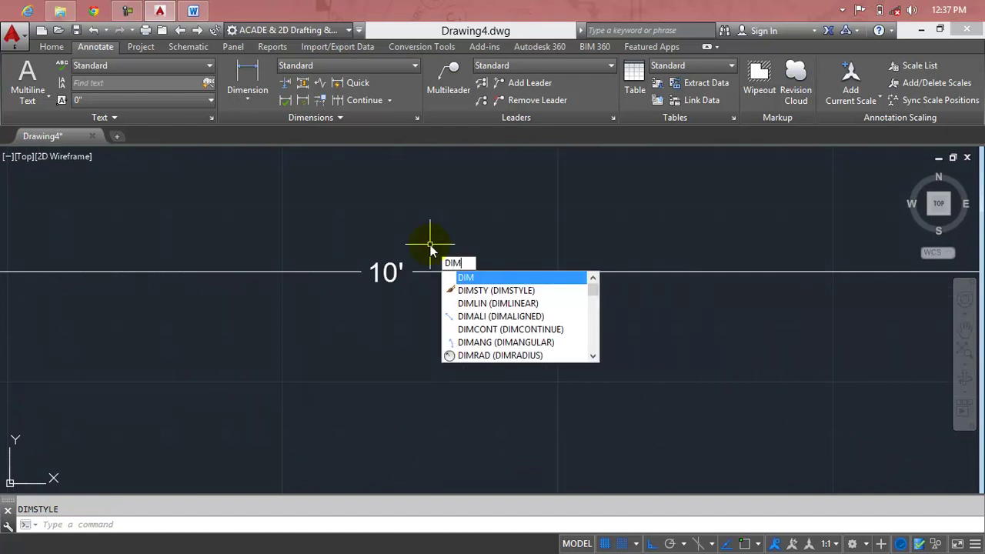
{"action": "type", "text": "SCA"}
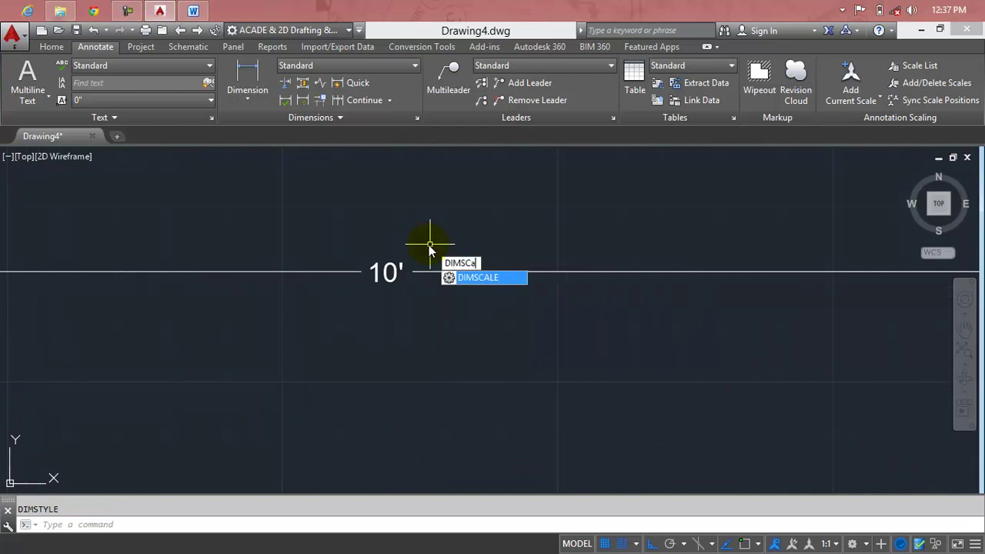
{"action": "type", "text": "LE"}
{"action": "key", "text": "Return"}
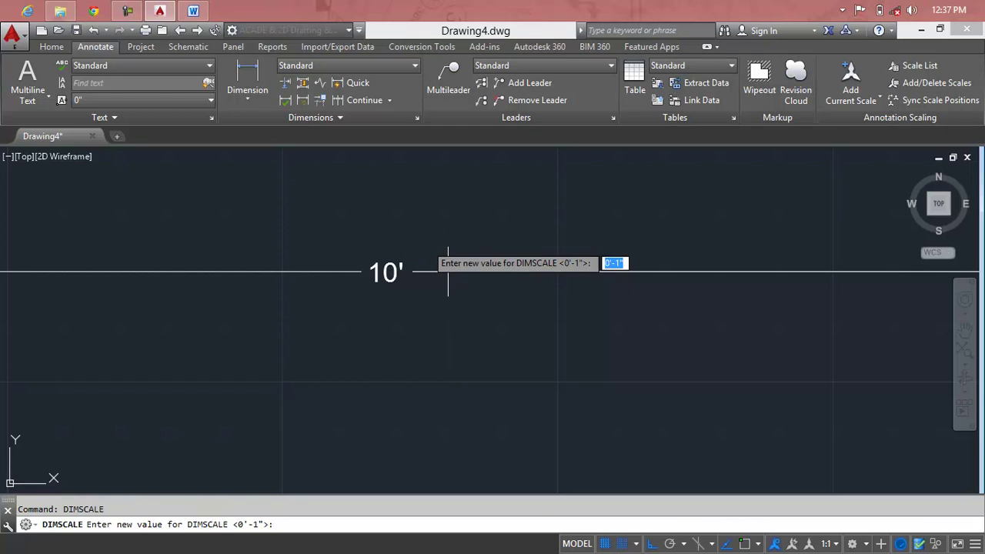
{"action": "type", "text": "3"}
{"action": "key", "text": "Return"}
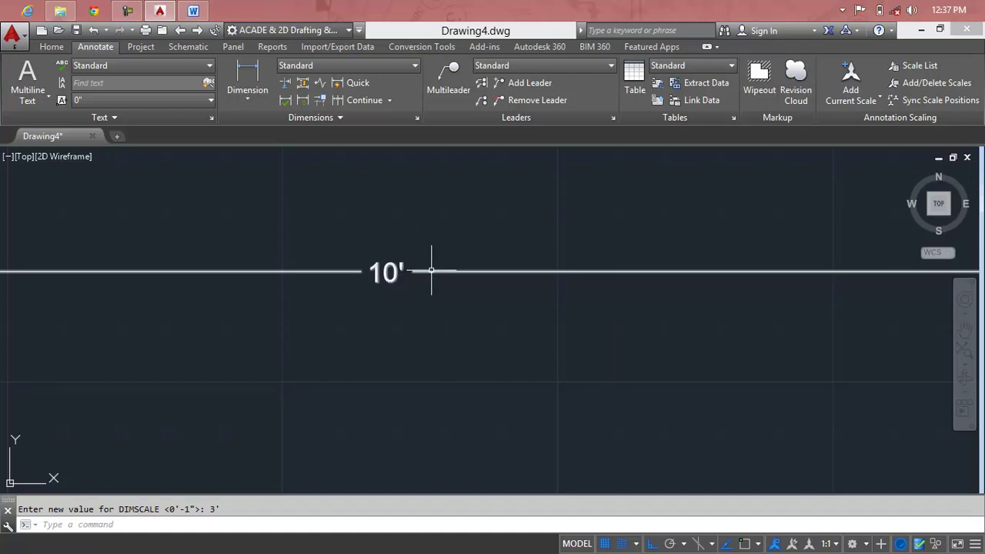
Window-select the line and its 10' dimension.
{"action": "left_click", "coordinate": [432, 272]}
{"action": "left_click", "coordinate": [436, 271]}
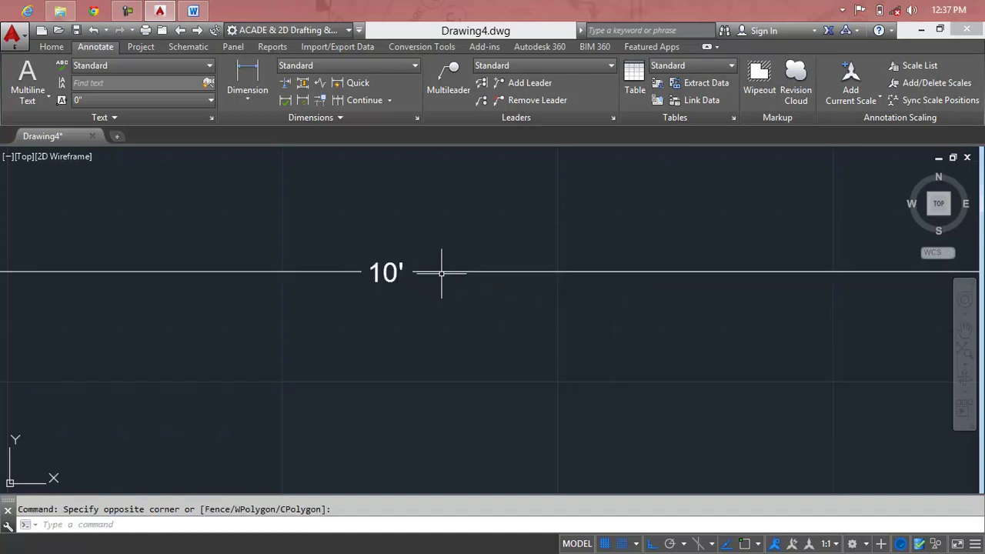
{"action": "left_click", "coordinate": [442, 272]}
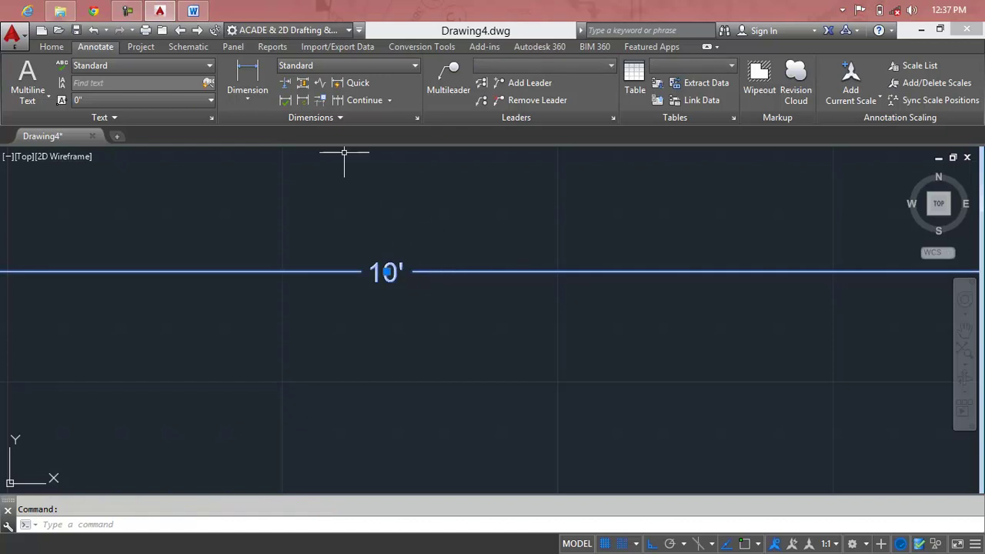
Apply Dimension Update to the 10' dimension.
{"action": "left_click", "coordinate": [305, 101]}
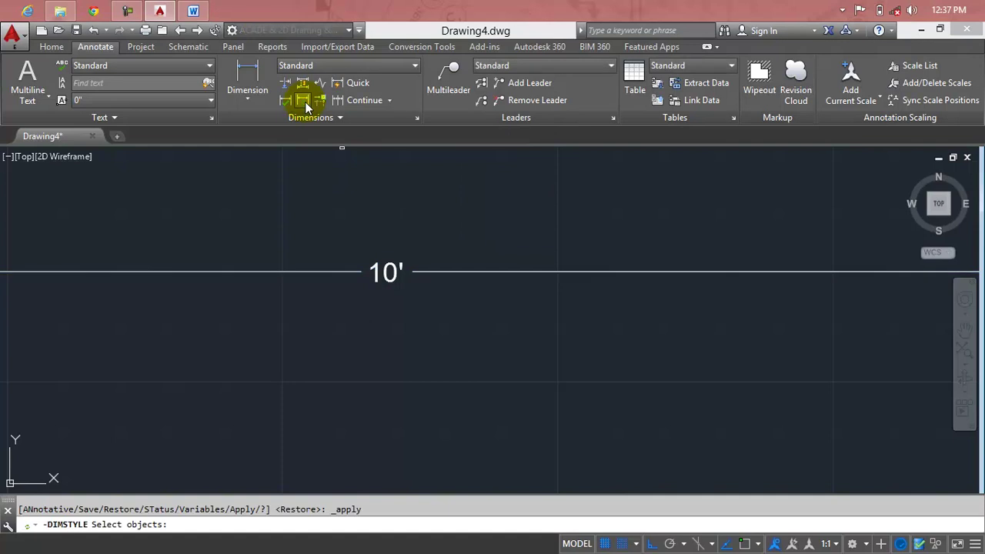
{"action": "left_click", "coordinate": [446, 272]}
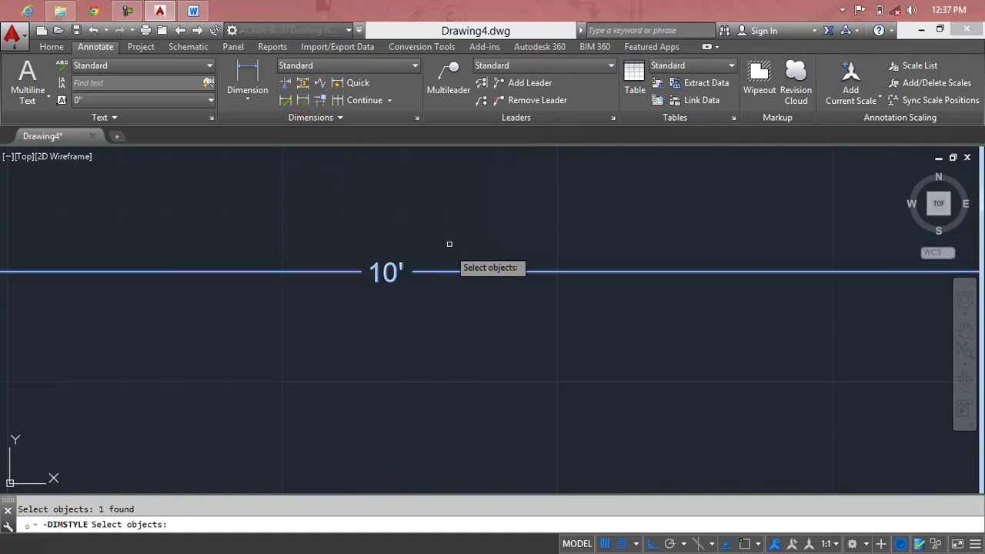
{"action": "key", "text": "Return"}
{"action": "scroll", "coordinate": [495, 341], "scroll_direction": "down", "scroll_amount": 3}
{"action": "scroll", "coordinate": [493, 343], "scroll_direction": "down", "scroll_amount": 2}
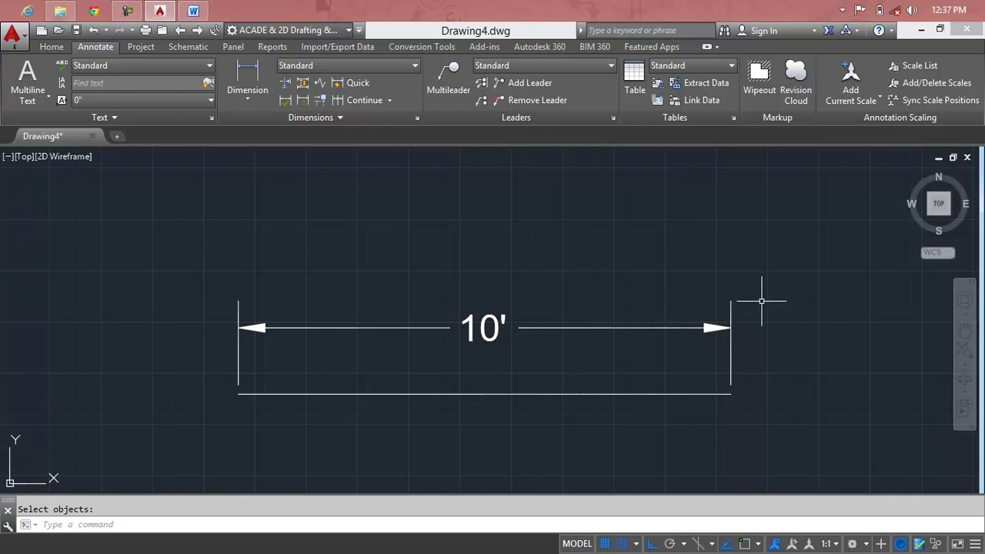
Undo three times until the dimension reads 120.0000, then open the Dimension Style Manager.
{"action": "key", "text": "ctrl+z"}
{"action": "key", "text": "ctrl+z"}
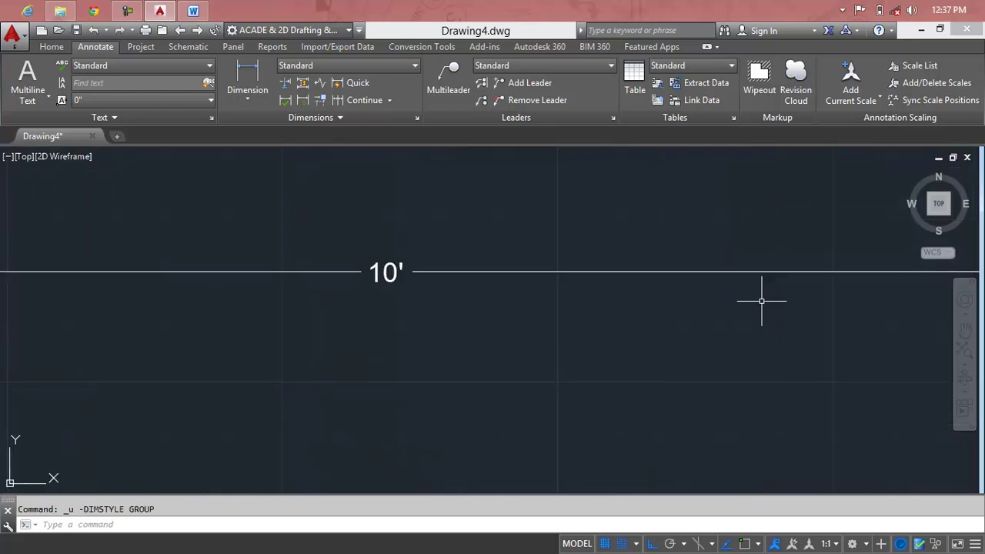
{"action": "key", "text": "ctrl+z"}
{"action": "key", "text": "ctrl+z"}
{"action": "key", "text": "ctrl+z"}
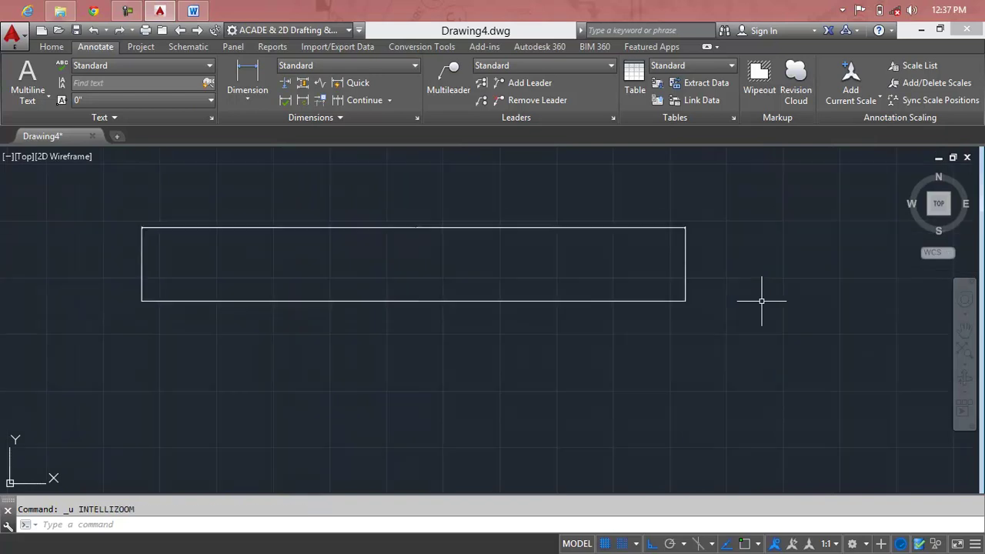
{"action": "key", "text": "ctrl+z"}
{"action": "key", "text": "ctrl+z"}
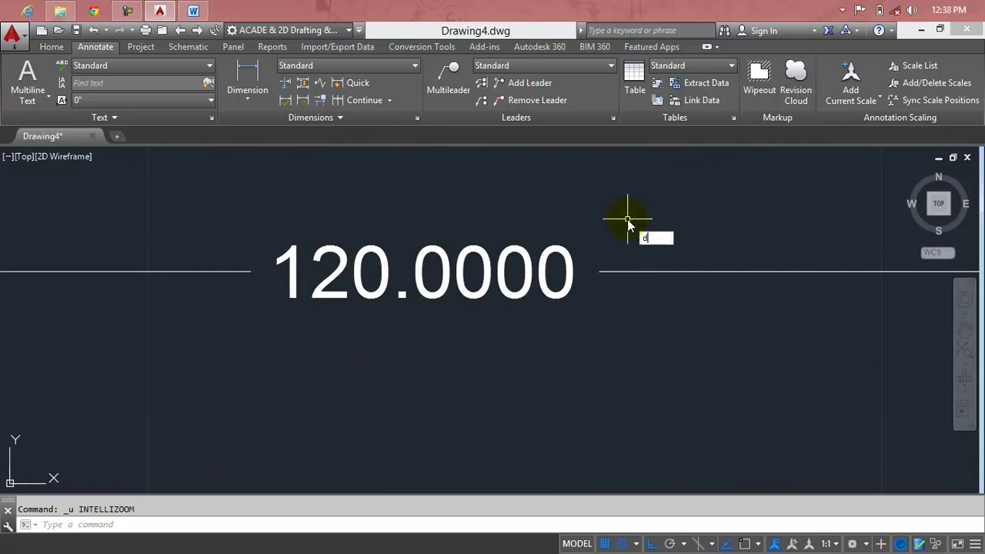
{"action": "type", "text": "d"}
{"action": "key", "text": "Return"}
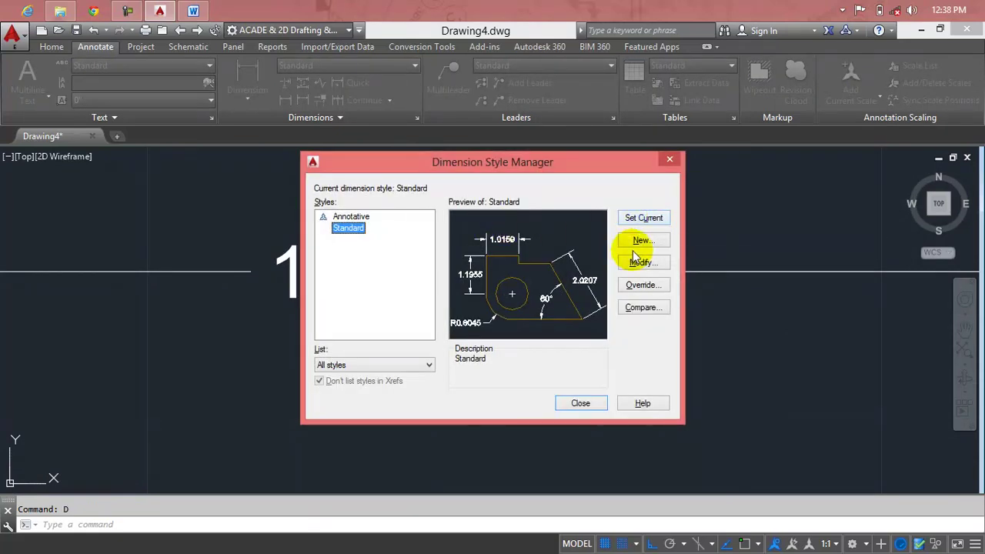
Switch Standard's primary units to Engineering with 0'-0" precision, set it current and close.
{"action": "left_click", "coordinate": [643, 263]}
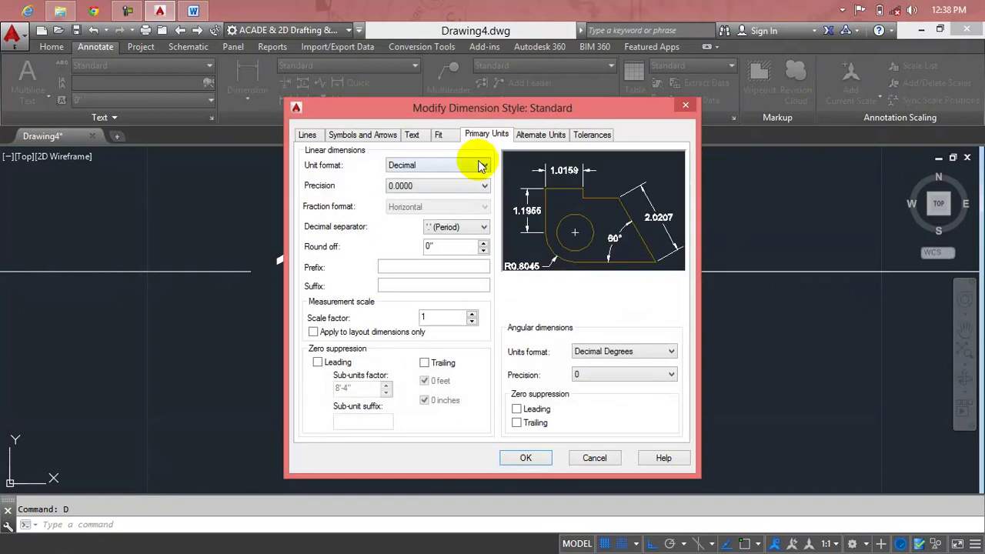
{"action": "left_click", "coordinate": [480, 167]}
{"action": "left_click", "coordinate": [470, 197]}
{"action": "left_click", "coordinate": [466, 194]}
{"action": "left_click", "coordinate": [462, 199]}
{"action": "left_click", "coordinate": [529, 458]}
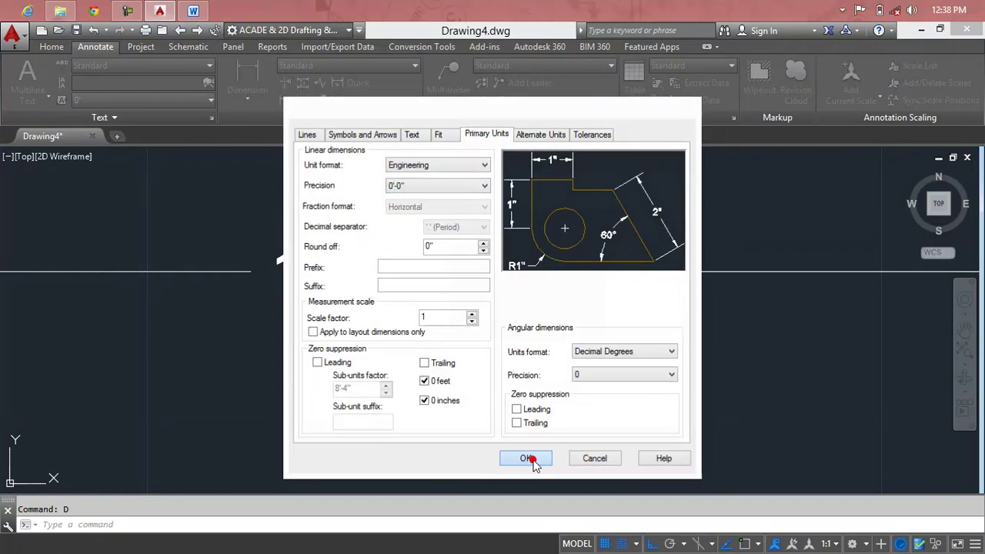
{"action": "left_click", "coordinate": [638, 217]}
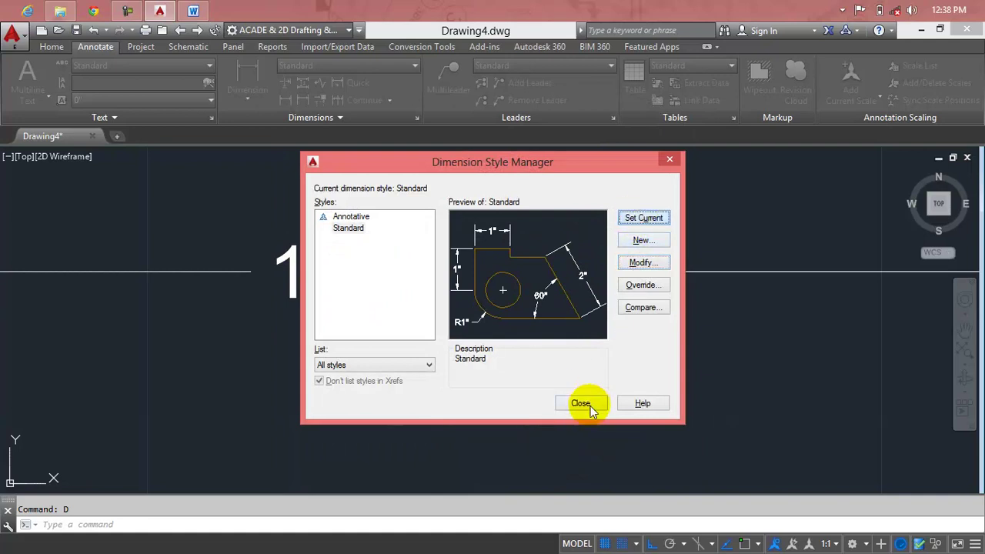
{"action": "left_click", "coordinate": [581, 403]}
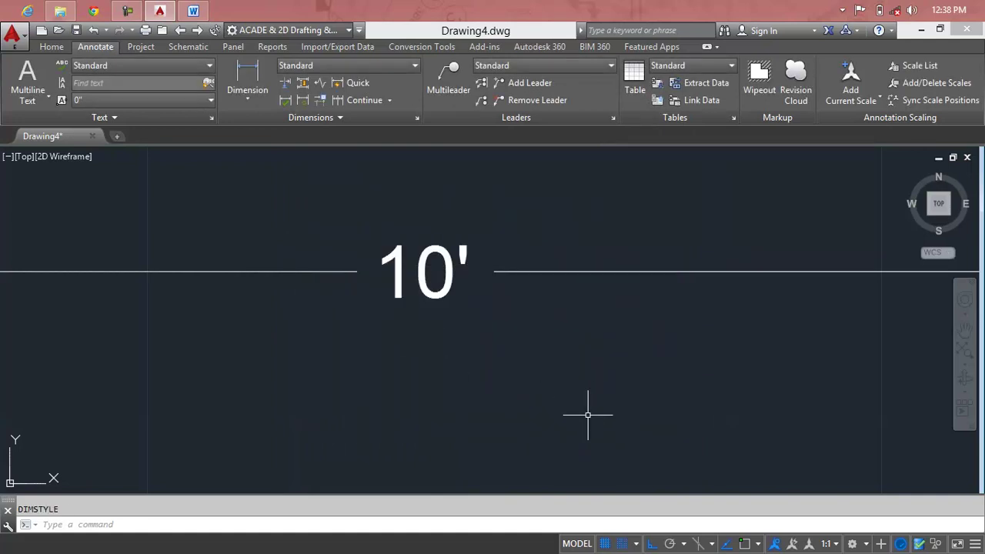
{"action": "type", "text": "D"}
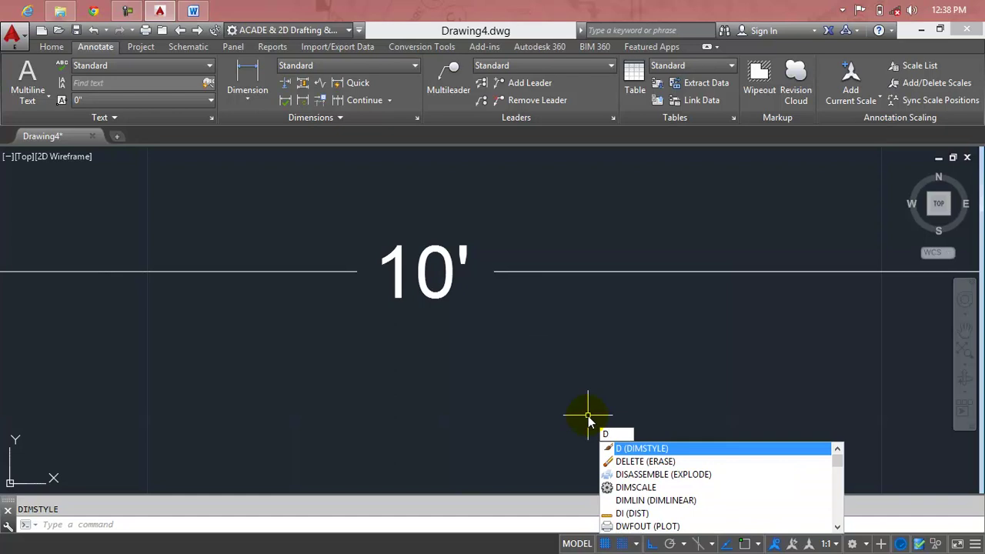
Set DIMSCALE to 3.
{"action": "type", "text": "IMs"}
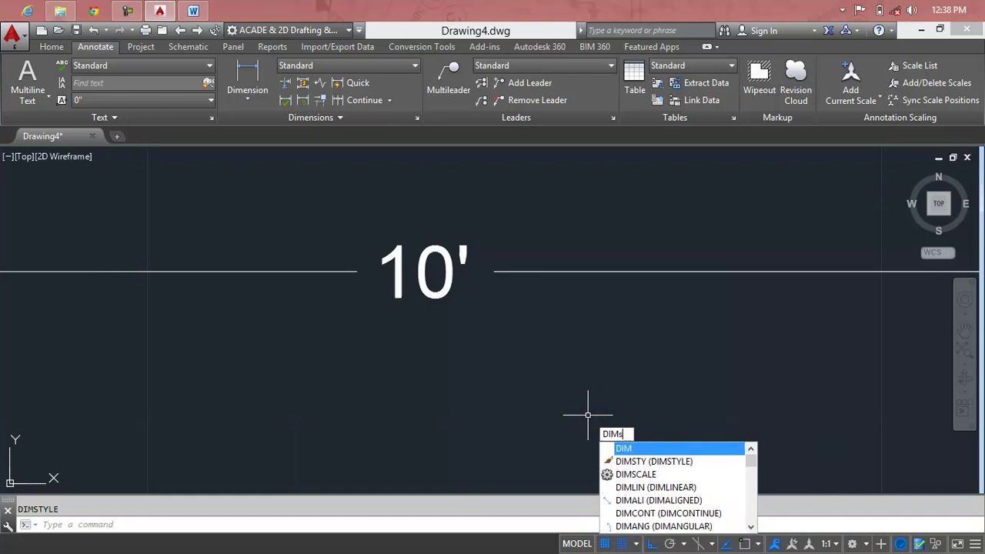
{"action": "type", "text": "c"}
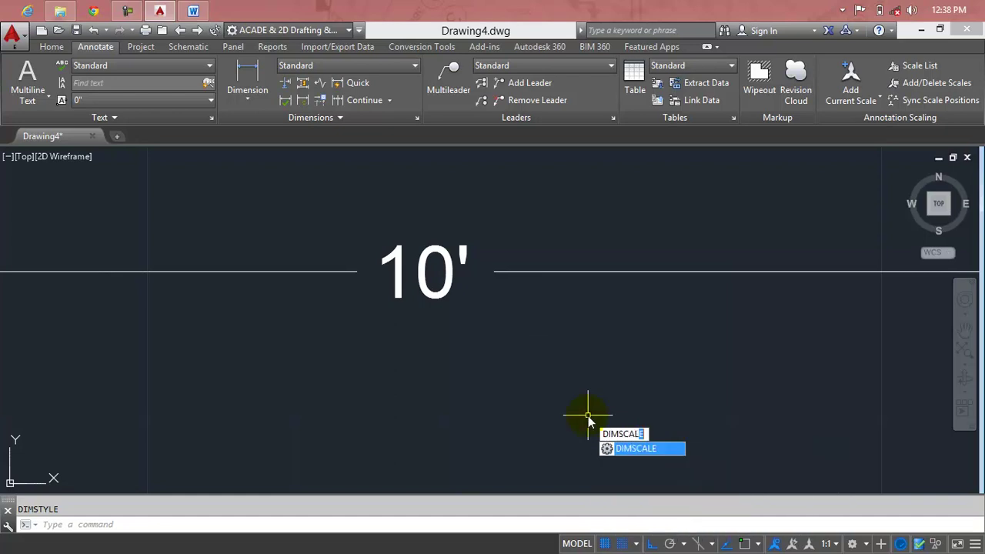
{"action": "key", "text": "Return"}
{"action": "type", "text": "3'"}
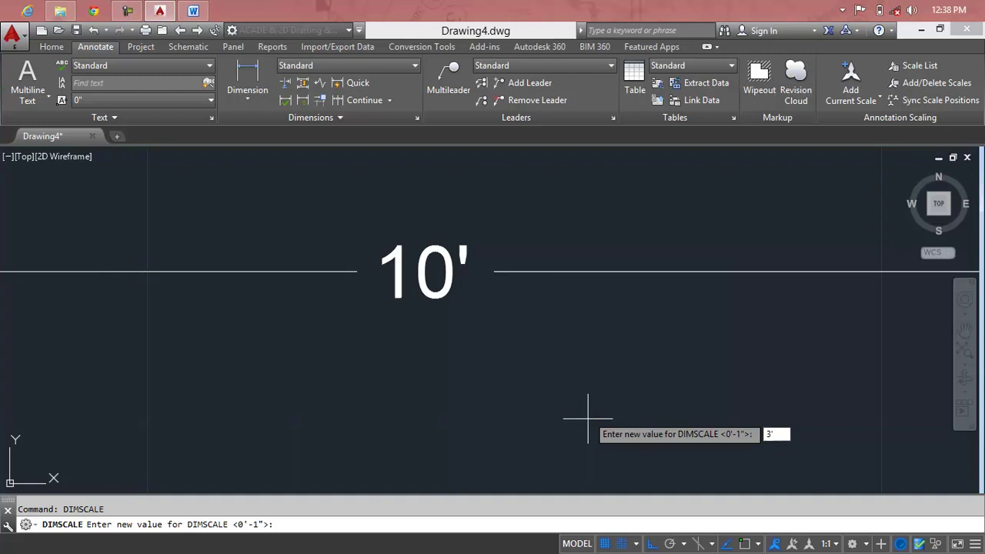
{"action": "key", "text": "Return"}
{"action": "scroll", "coordinate": [588, 416], "scroll_direction": "down", "scroll_amount": 2}
{"action": "scroll", "coordinate": [574, 407], "scroll_direction": "down", "scroll_amount": 3}
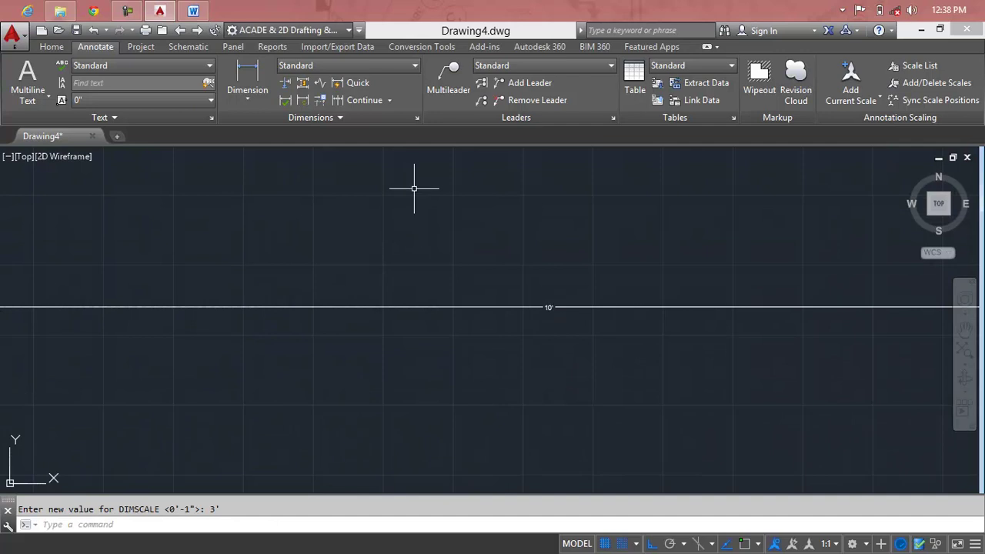
Update the 10' dimension so its text and arrows enlarge.
{"action": "left_click", "coordinate": [301, 104]}
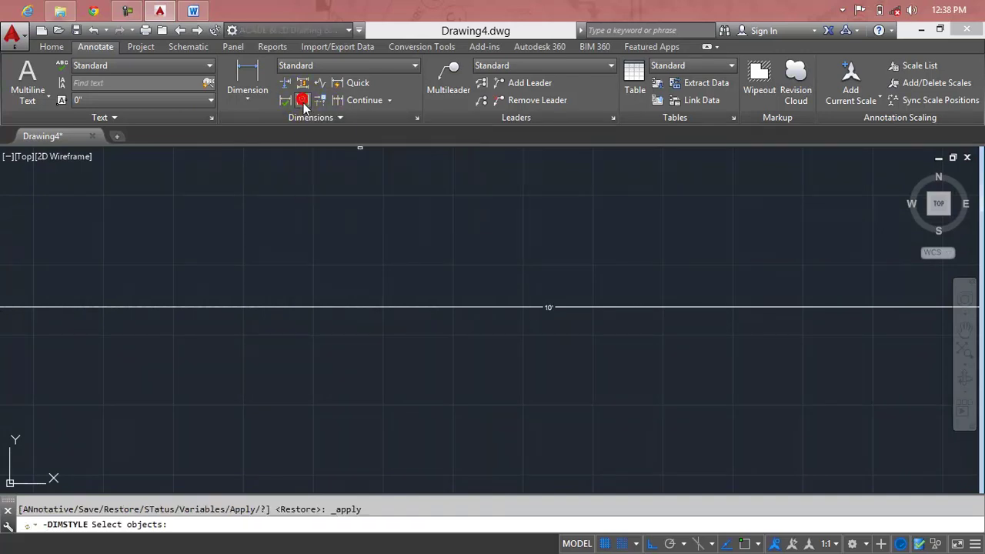
{"action": "left_click", "coordinate": [401, 307]}
{"action": "key", "text": "Return"}
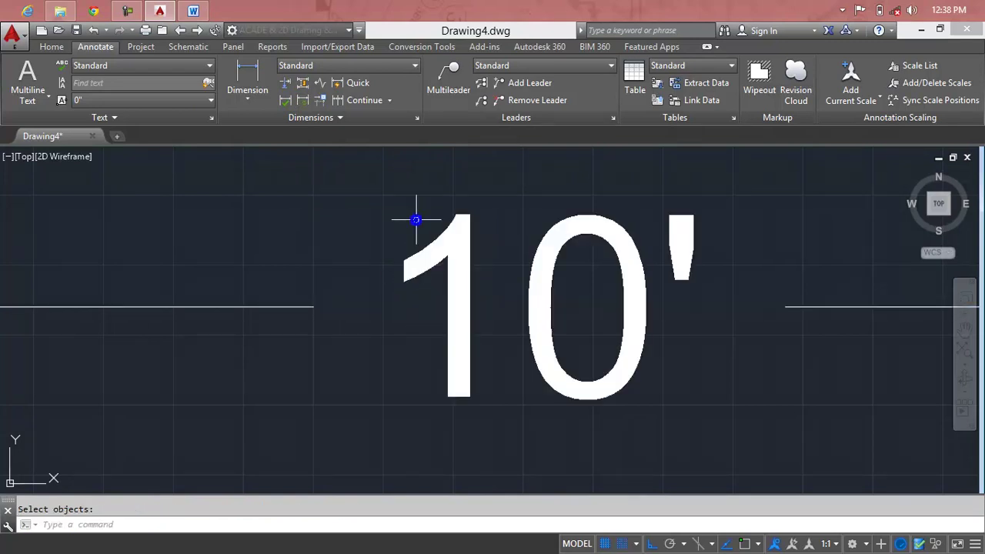
{"action": "scroll", "coordinate": [505, 362], "scroll_direction": "down", "scroll_amount": 5}
{"action": "scroll", "coordinate": [501, 359], "scroll_direction": "down", "scroll_amount": 4}
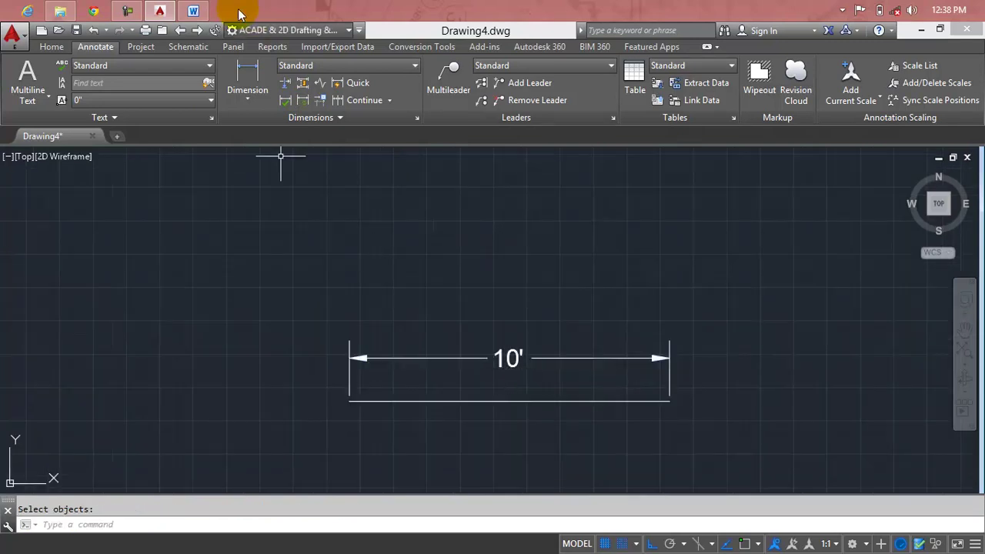
{"action": "left_click", "coordinate": [193, 11]}
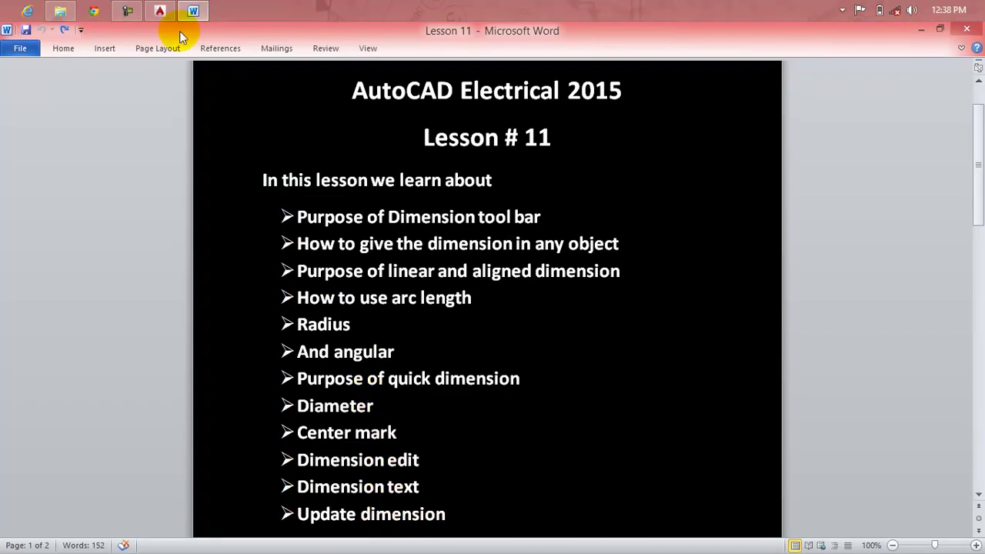
{"action": "left_click", "coordinate": [197, 8]}
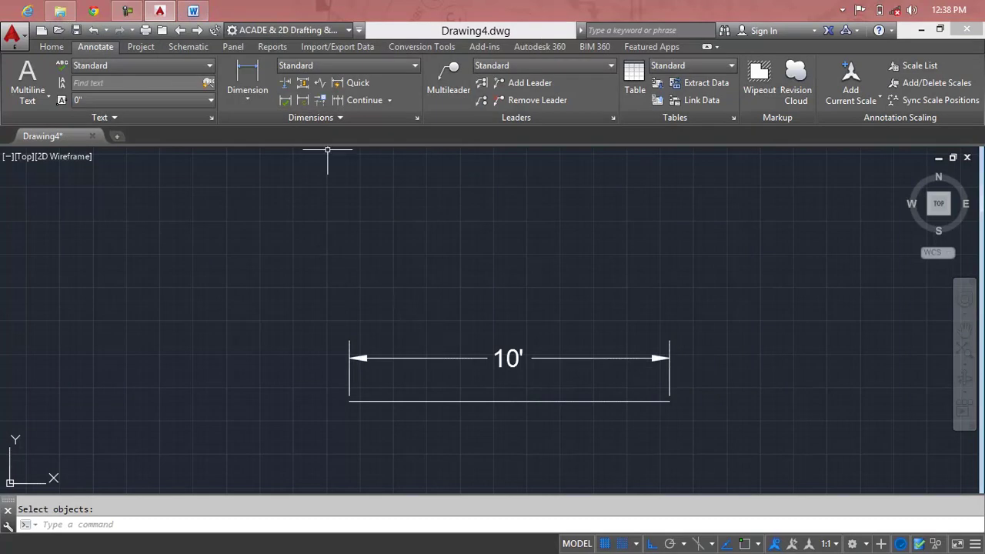
Draw a horizontal segment and a vertical rise with Ortho on.
{"action": "scroll", "coordinate": [259, 220], "scroll_direction": "down", "scroll_amount": 2}
{"action": "middle_click_drag", "start_coordinate": [260, 220], "coordinate": [108, 316]}
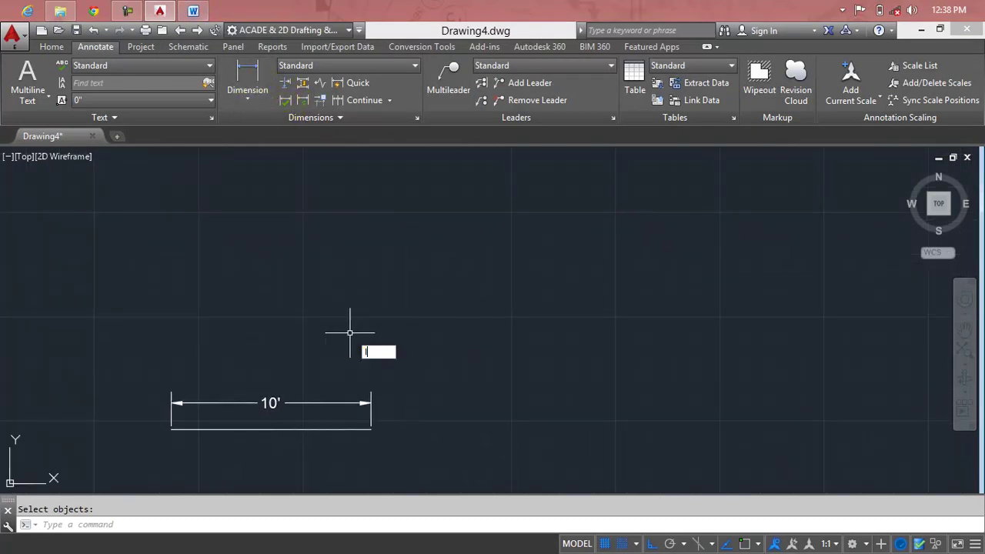
{"action": "key", "text": "Return"}
{"action": "left_click", "coordinate": [336, 306]}
{"action": "left_click", "coordinate": [565, 306]}
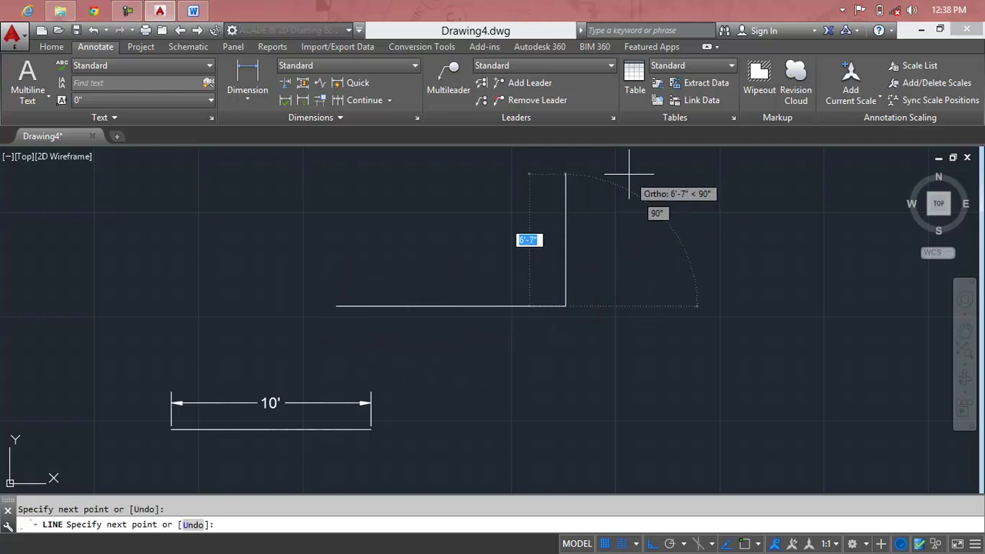
{"action": "scroll", "coordinate": [629, 176], "scroll_direction": "down", "scroll_amount": 2}
{"action": "middle_click_drag", "start_coordinate": [626, 198], "coordinate": [594, 288]}
{"action": "left_click", "coordinate": [568, 203]}
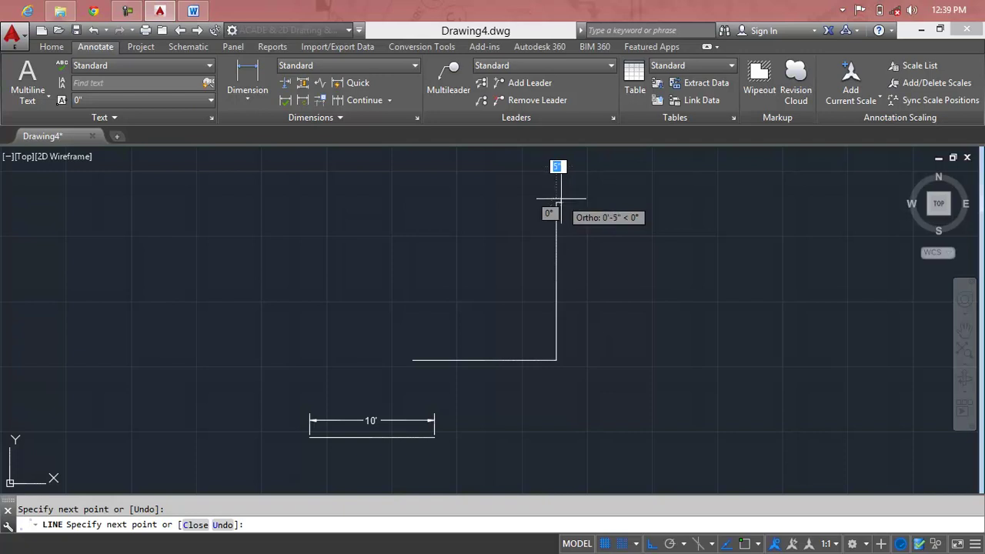
With Ortho off, add slanted zigzag segments climbing up to the right and finish the path.
{"action": "key", "text": "F8"}
{"action": "scroll", "coordinate": [603, 209], "scroll_direction": "down", "scroll_amount": 2}
{"action": "middle_click_drag", "start_coordinate": [603, 208], "coordinate": [535, 351]}
{"action": "left_click", "coordinate": [559, 315]}
{"action": "left_click", "coordinate": [567, 264]}
{"action": "left_click", "coordinate": [668, 214]}
{"action": "key", "text": "Return"}
{"action": "scroll", "coordinate": [623, 277], "scroll_direction": "down", "scroll_amount": 4}
{"action": "middle_click_drag", "start_coordinate": [604, 325], "coordinate": [620, 290]}
{"action": "scroll", "coordinate": [560, 330], "scroll_direction": "up", "scroll_amount": 3}
{"action": "scroll", "coordinate": [554, 333], "scroll_direction": "up", "scroll_amount": 5}
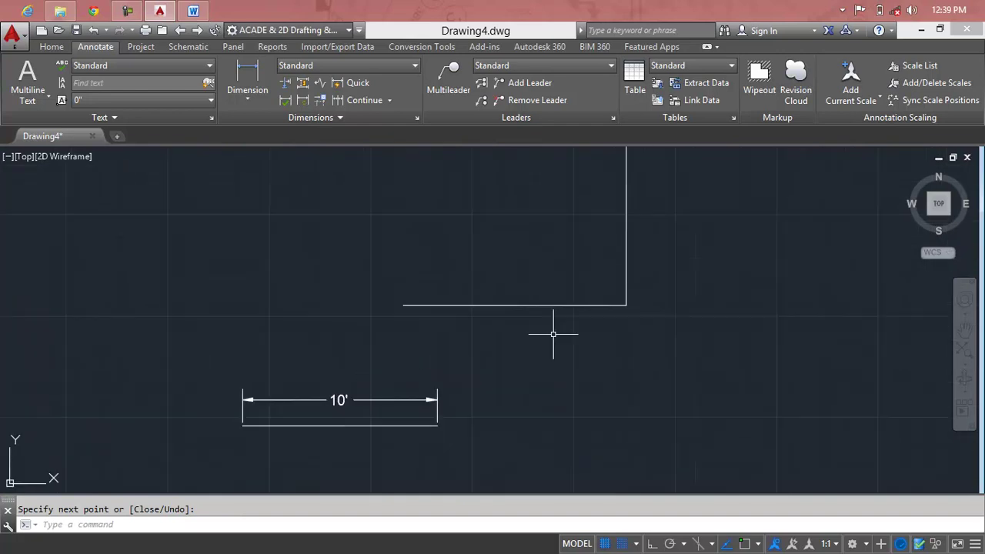
Add linear dimensions of 11'-6" to the horizontal line and 12'-7" to the vertical line.
{"action": "left_click", "coordinate": [258, 101]}
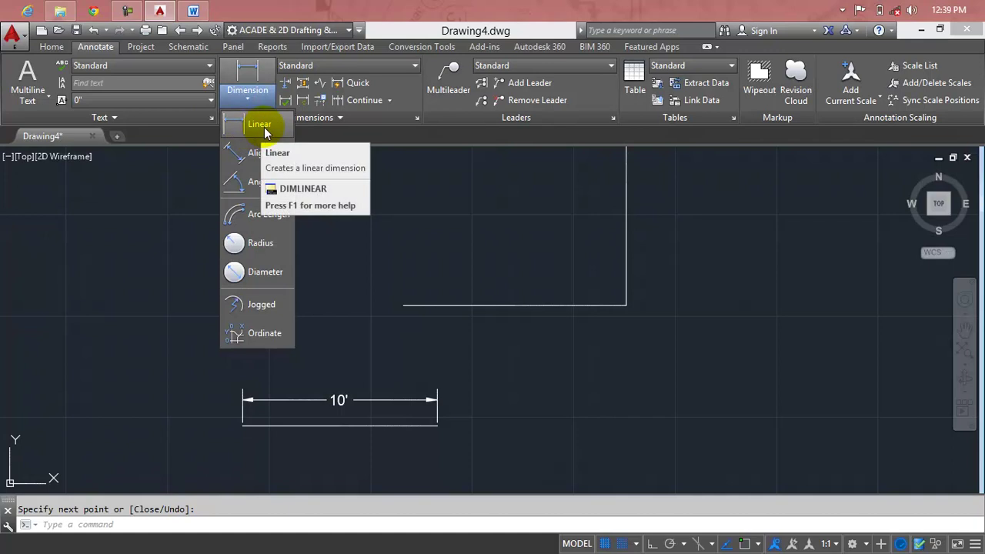
{"action": "left_click", "coordinate": [260, 130]}
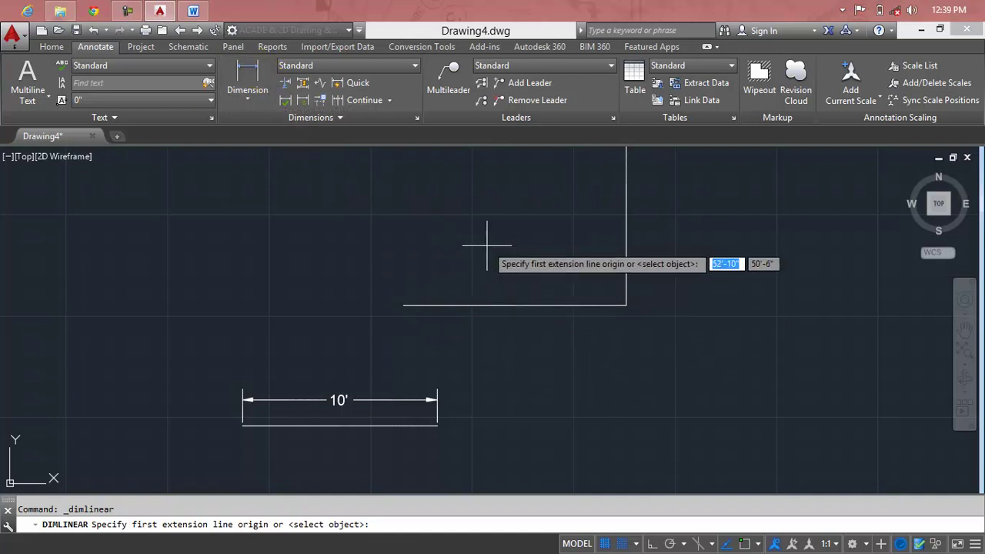
{"action": "key", "text": "Return"}
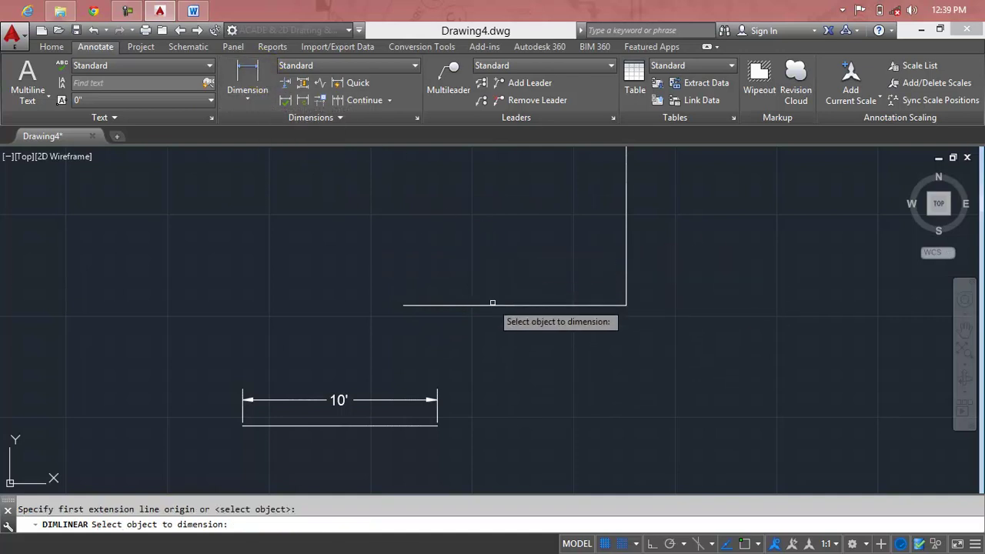
{"action": "left_click", "coordinate": [492, 303]}
{"action": "left_click", "coordinate": [482, 263]}
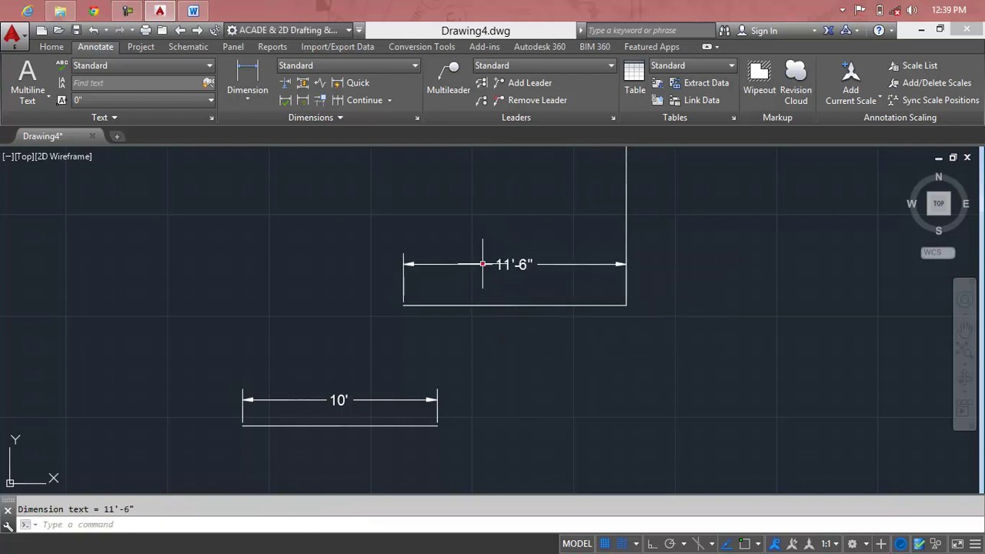
{"action": "middle_click_drag", "start_coordinate": [593, 301], "coordinate": [565, 302]}
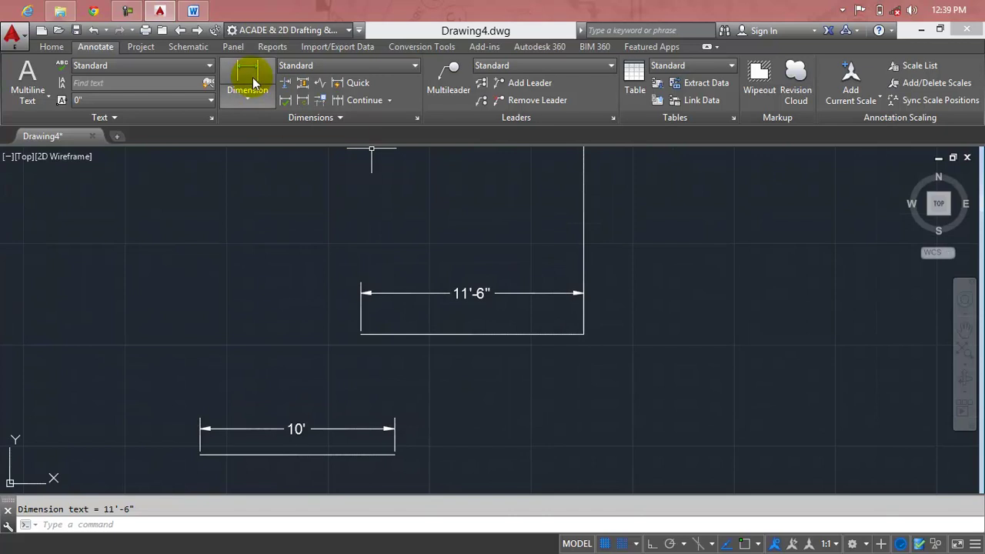
{"action": "left_click", "coordinate": [253, 101]}
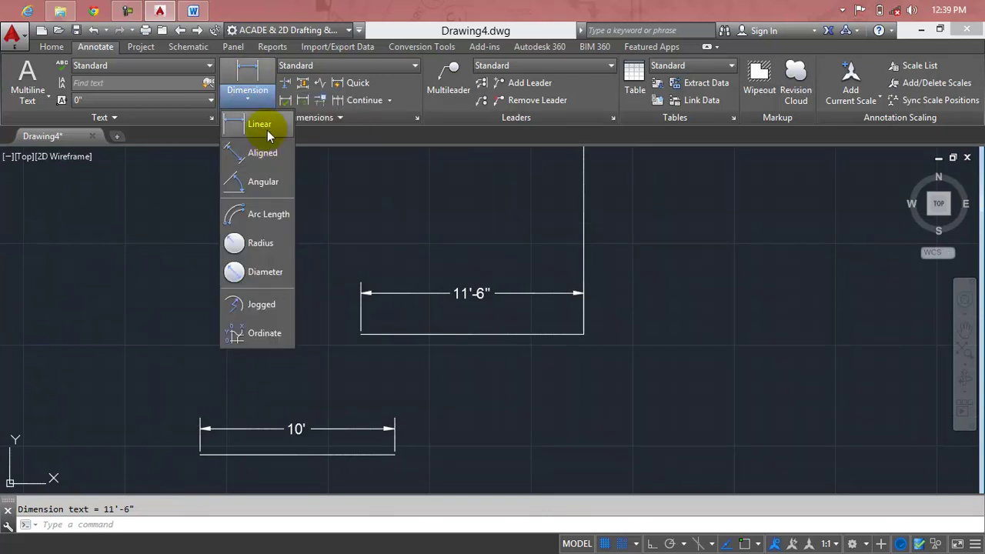
{"action": "left_click", "coordinate": [266, 131]}
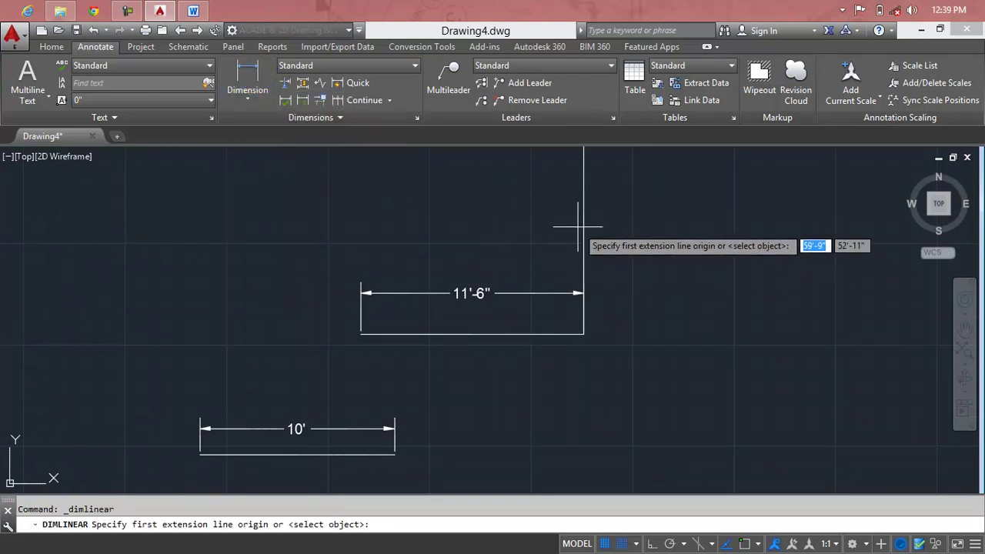
{"action": "key", "text": "Return"}
{"action": "left_click", "coordinate": [583, 221]}
{"action": "left_click", "coordinate": [527, 225]}
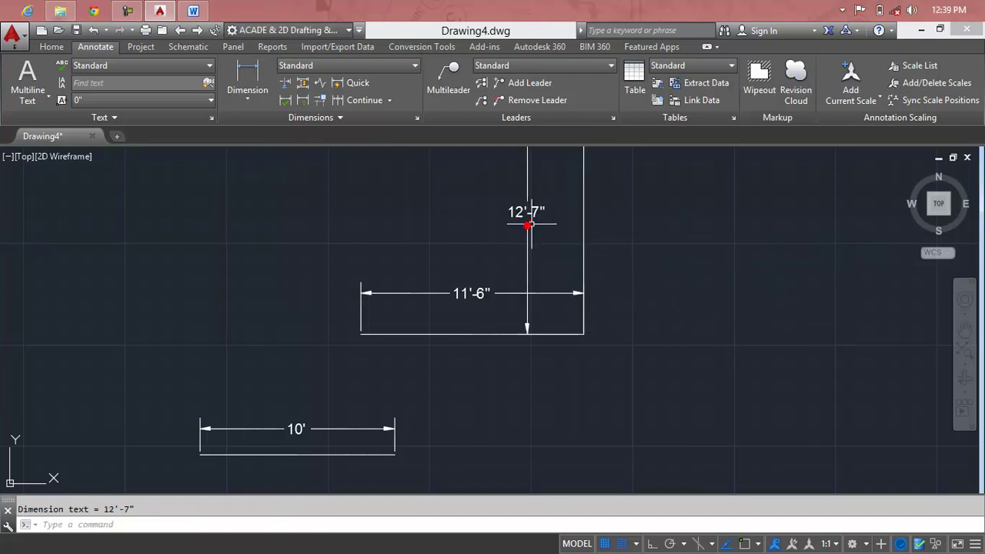
Dimension the slanted line's horizontal span as 11'-2".
{"action": "scroll", "coordinate": [526, 225], "scroll_direction": "down", "scroll_amount": 4}
{"action": "middle_click_drag", "start_coordinate": [527, 225], "coordinate": [506, 344]}
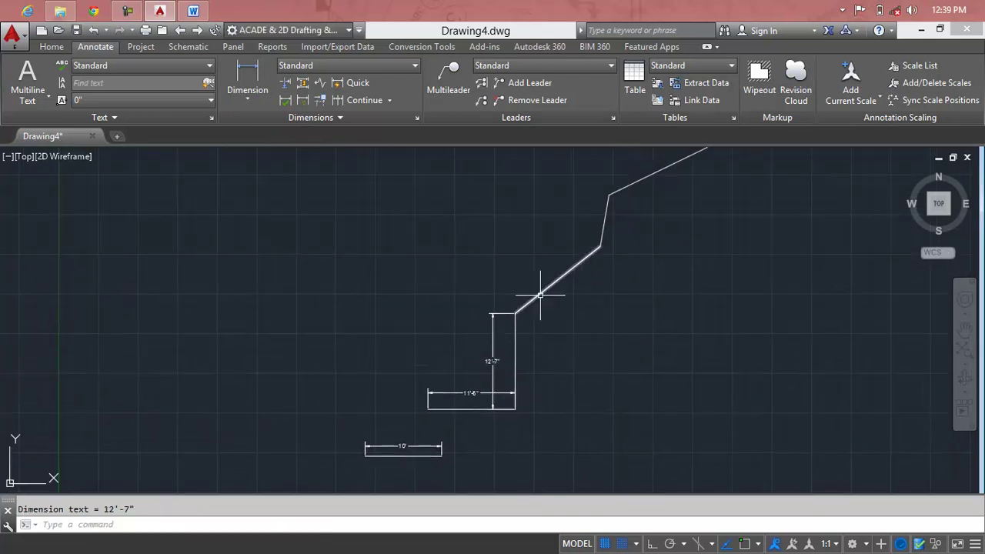
{"action": "left_click", "coordinate": [250, 91]}
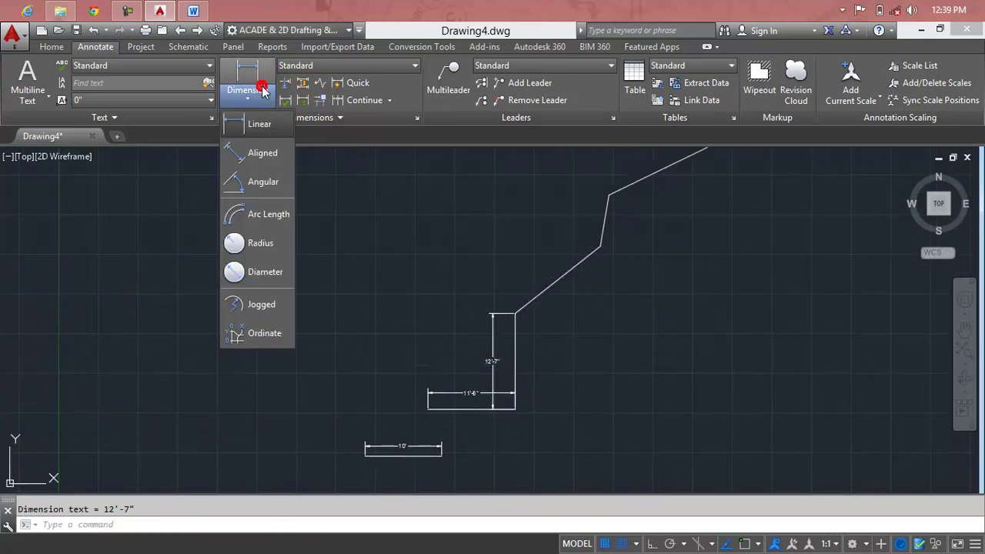
{"action": "left_click", "coordinate": [258, 125]}
{"action": "key", "text": "Return"}
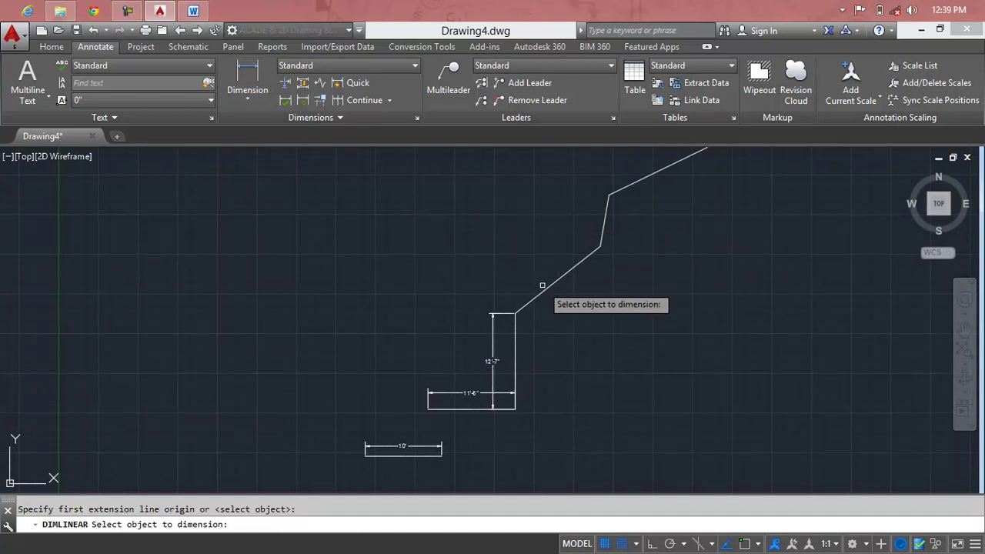
{"action": "left_click", "coordinate": [542, 287]}
{"action": "left_click", "coordinate": [486, 215]}
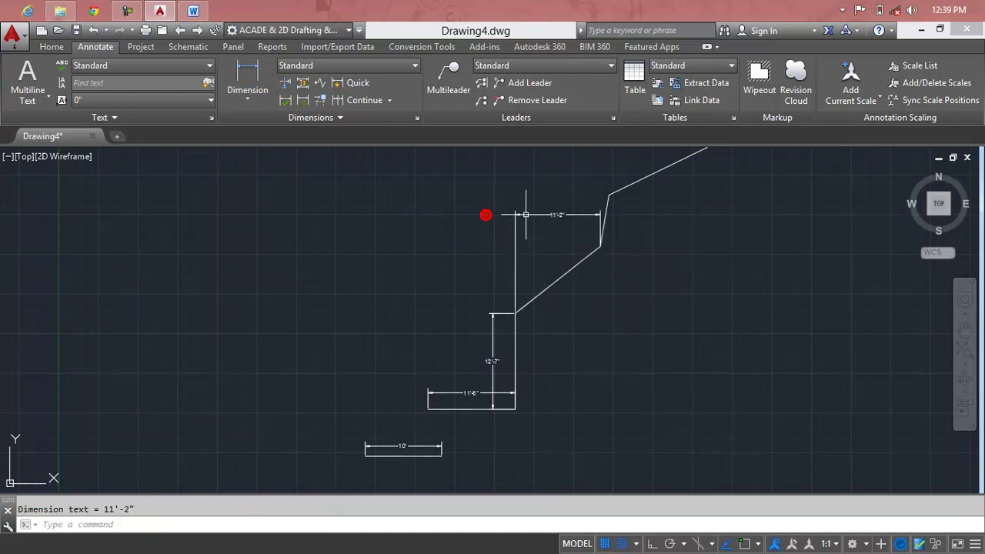
{"action": "scroll", "coordinate": [572, 205], "scroll_direction": "up", "scroll_amount": 3}
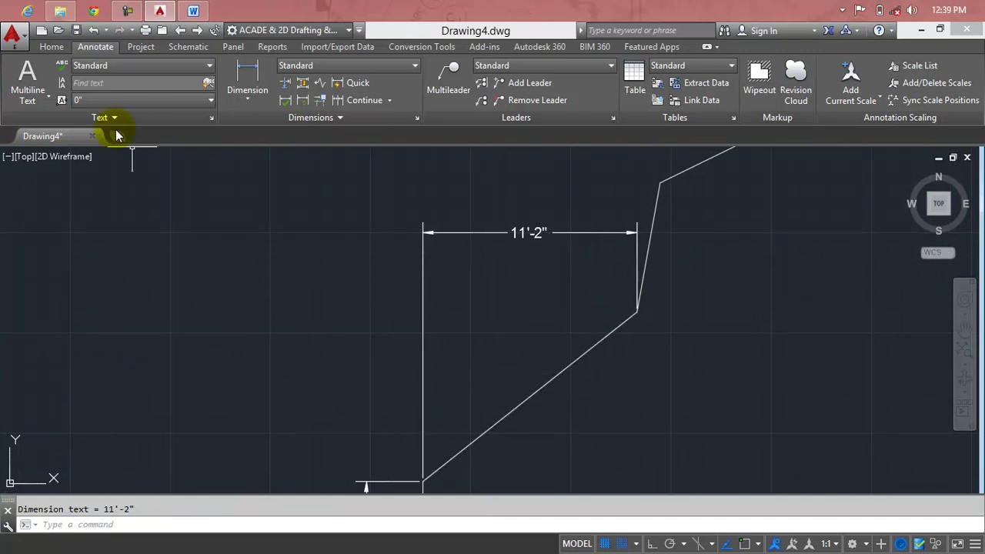
{"action": "left_click", "coordinate": [234, 100]}
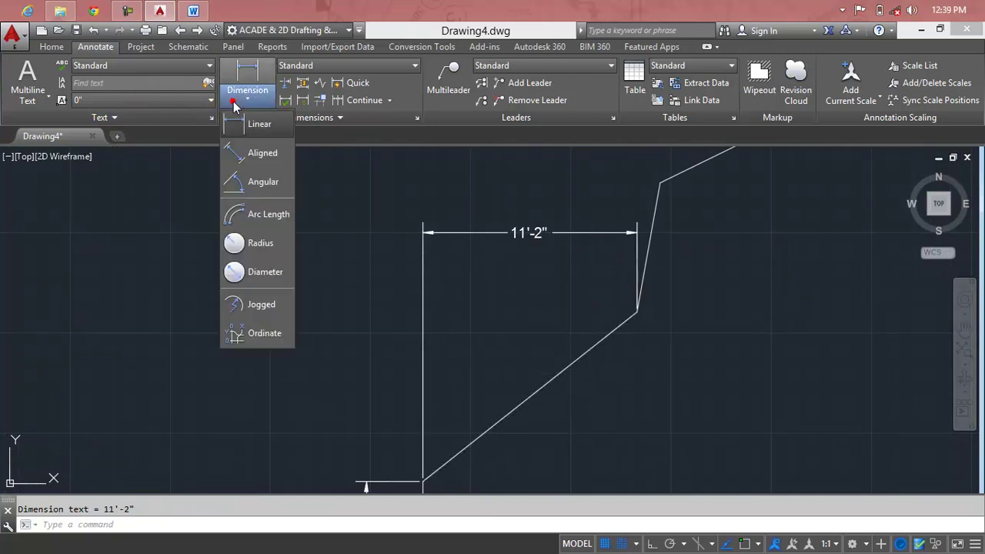
Add a 14'-3" aligned dimension to the long slanted line and delete the 11'-2" dimension.
{"action": "left_click", "coordinate": [247, 157]}
{"action": "key", "text": "Return"}
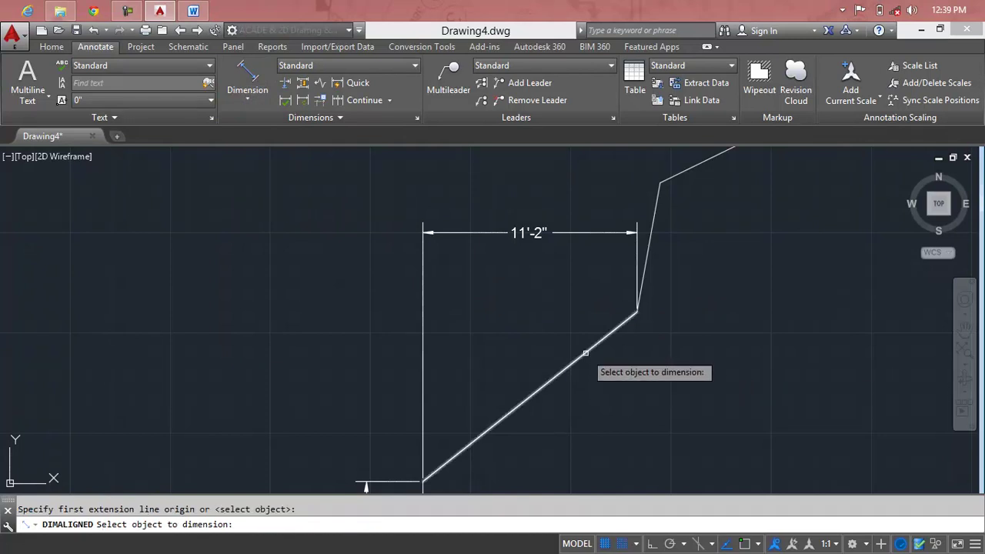
{"action": "left_click", "coordinate": [585, 352]}
{"action": "left_click", "coordinate": [522, 336]}
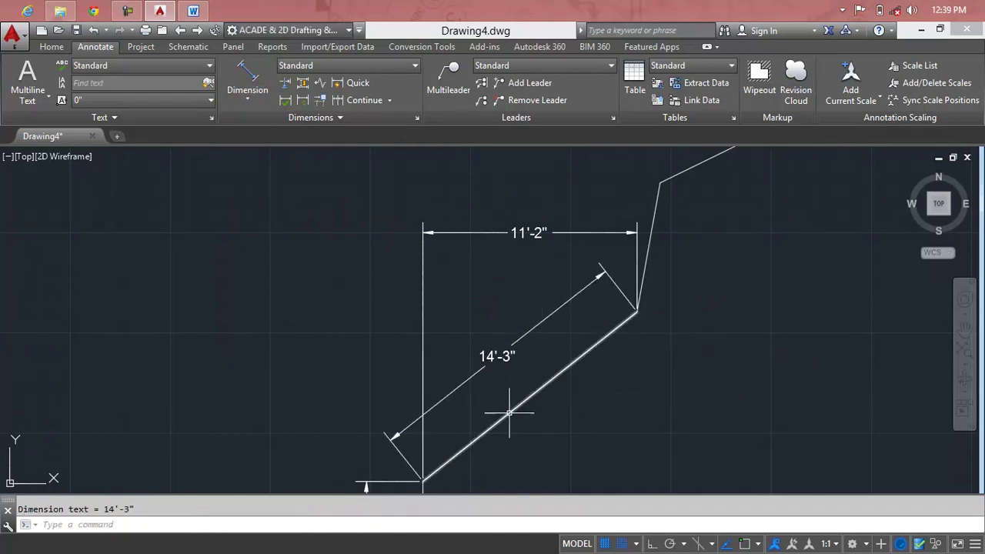
{"action": "left_click", "coordinate": [421, 293]}
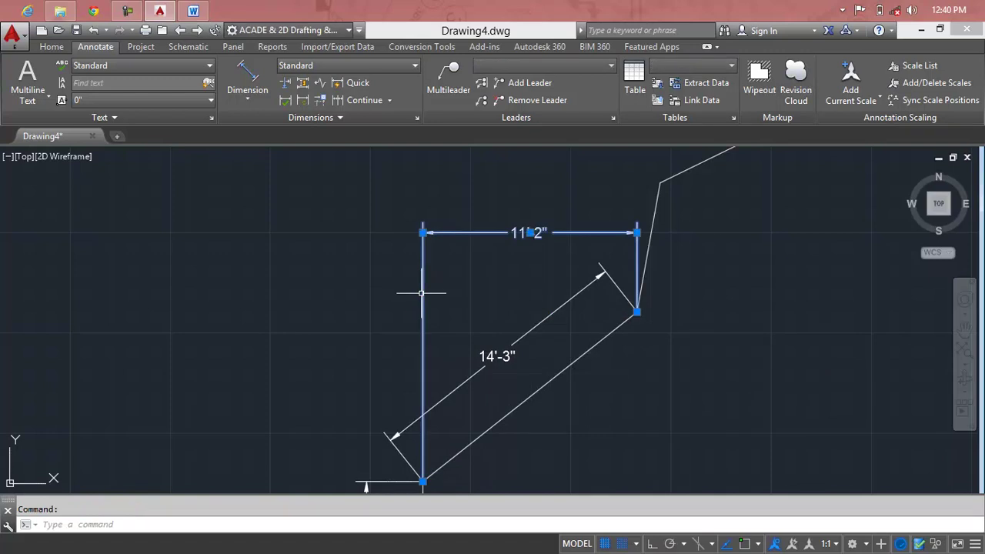
{"action": "key", "text": "Delete"}
Dimension the short slanted segment with a 6'-10" aligned dimension.
{"action": "scroll", "coordinate": [444, 310], "scroll_direction": "down", "scroll_amount": 2}
{"action": "scroll", "coordinate": [496, 348], "scroll_direction": "down", "scroll_amount": 2}
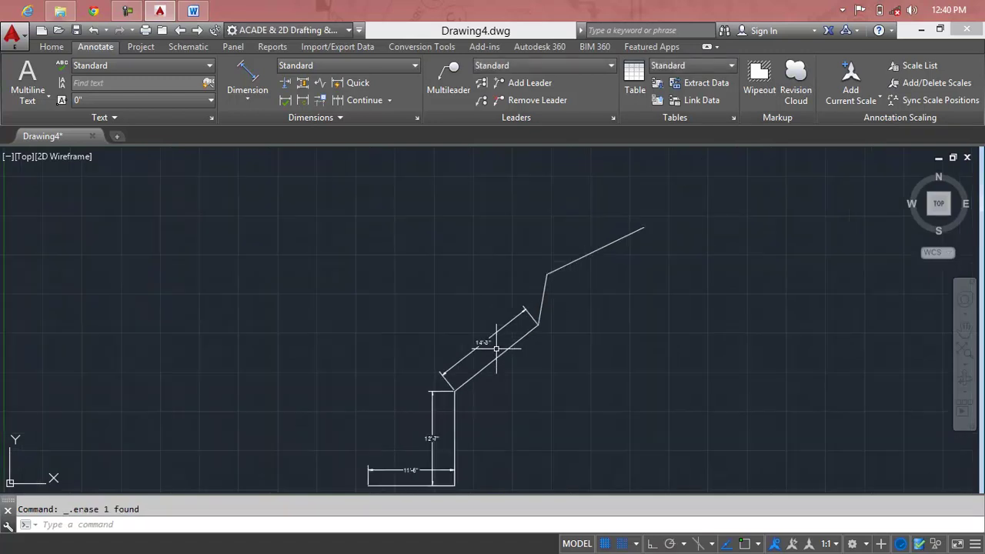
{"action": "left_click", "coordinate": [270, 92]}
{"action": "left_click", "coordinate": [269, 149]}
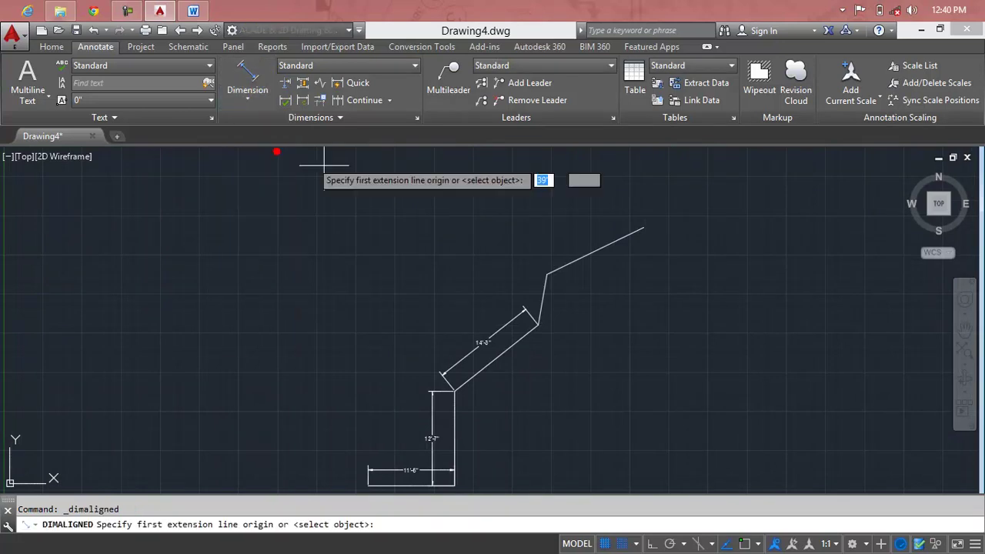
{"action": "key", "text": "Return"}
{"action": "left_click", "coordinate": [541, 293]}
{"action": "left_click", "coordinate": [602, 314]}
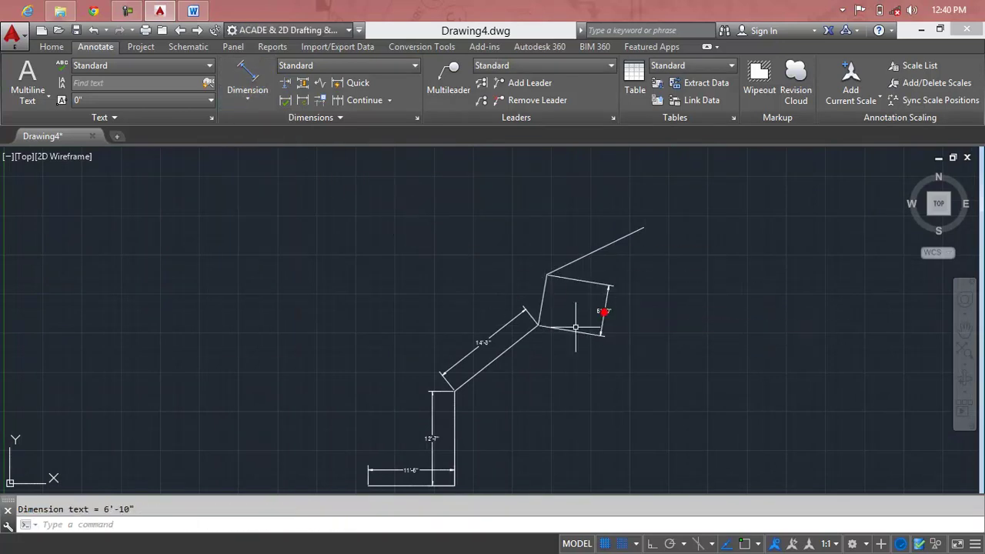
{"action": "scroll", "coordinate": [510, 400], "scroll_direction": "down", "scroll_amount": 2}
{"action": "middle_click_drag", "start_coordinate": [510, 400], "coordinate": [505, 325]}
{"action": "scroll", "coordinate": [505, 325], "scroll_direction": "up", "scroll_amount": 3}
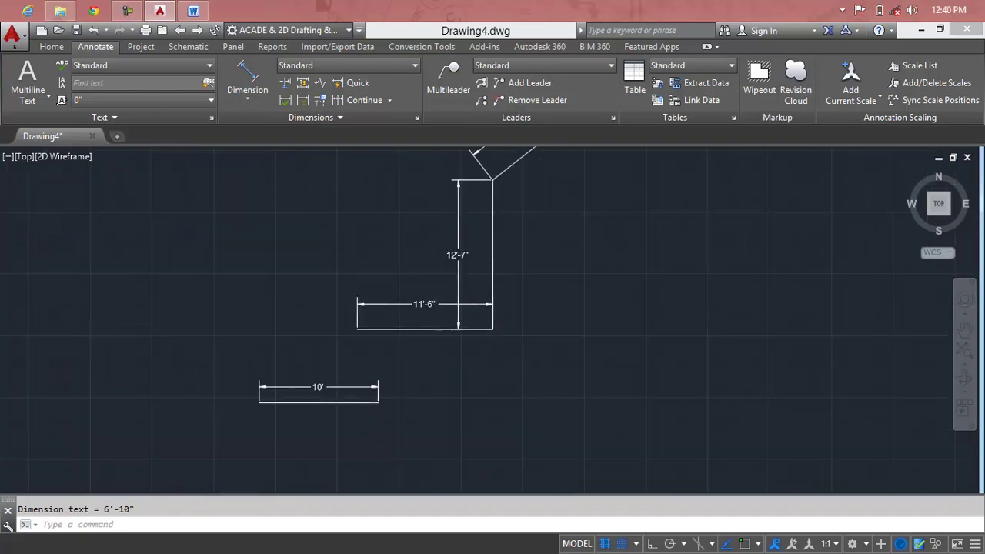
{"action": "scroll", "coordinate": [483, 329], "scroll_direction": "up", "scroll_amount": 3}
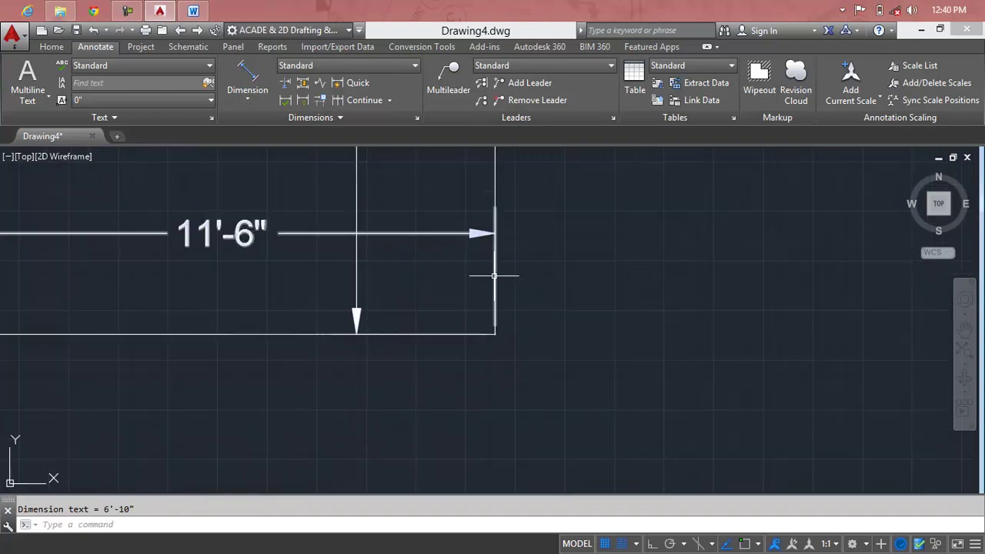
{"action": "left_click", "coordinate": [265, 101]}
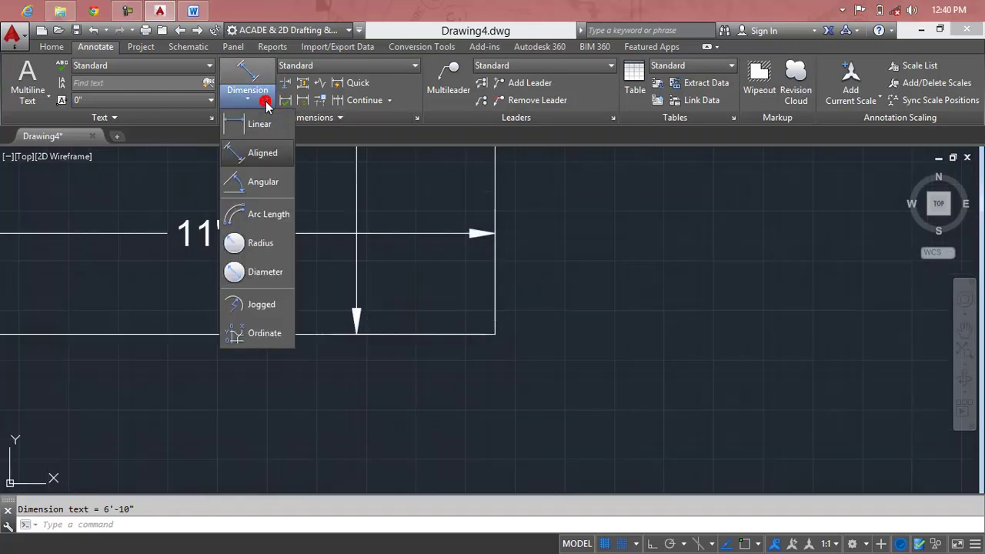
Add a 90° angular dimension between the bottom line and the right vertical line.
{"action": "left_click", "coordinate": [270, 189]}
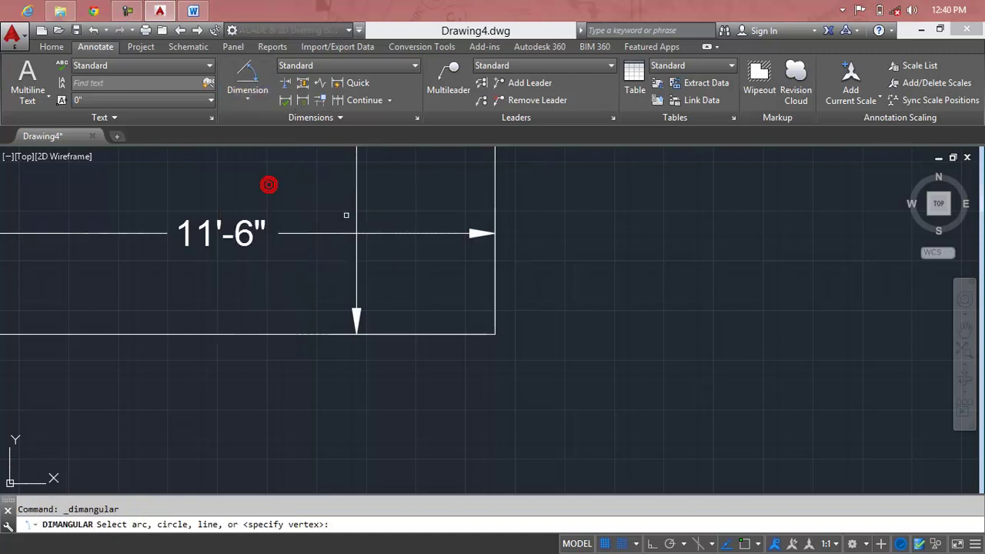
{"action": "left_click", "coordinate": [389, 333]}
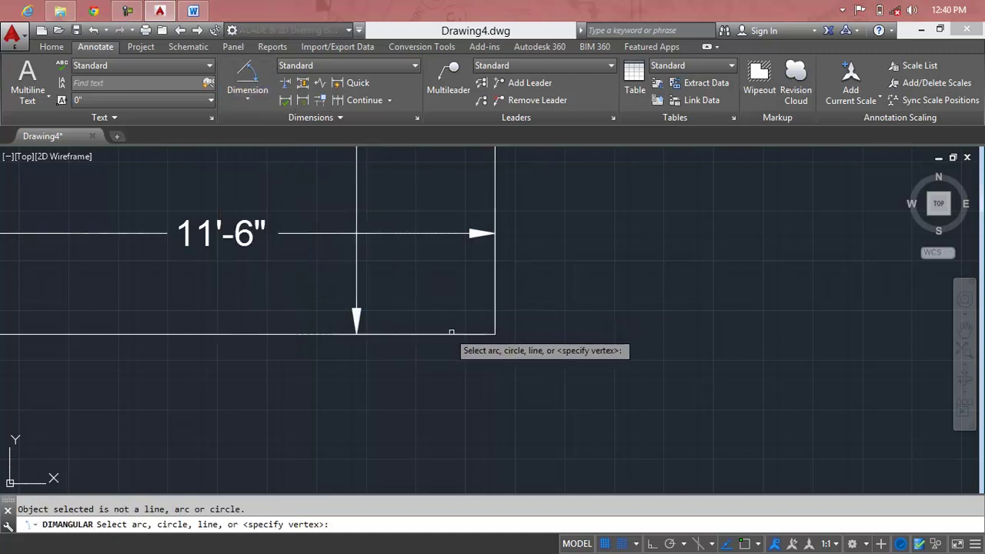
{"action": "left_click", "coordinate": [305, 333]}
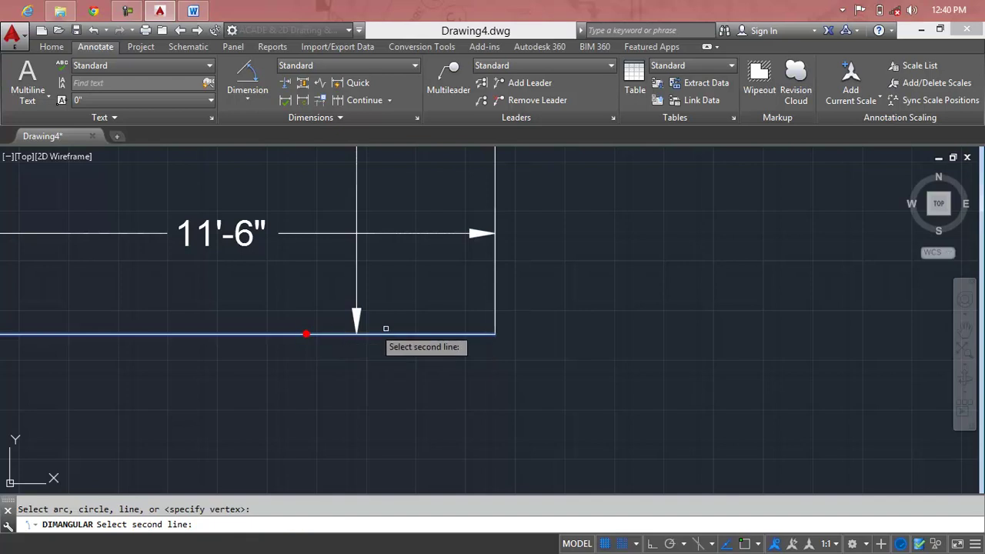
{"action": "left_click", "coordinate": [495, 178]}
{"action": "scroll", "coordinate": [375, 314], "scroll_direction": "down", "scroll_amount": 2}
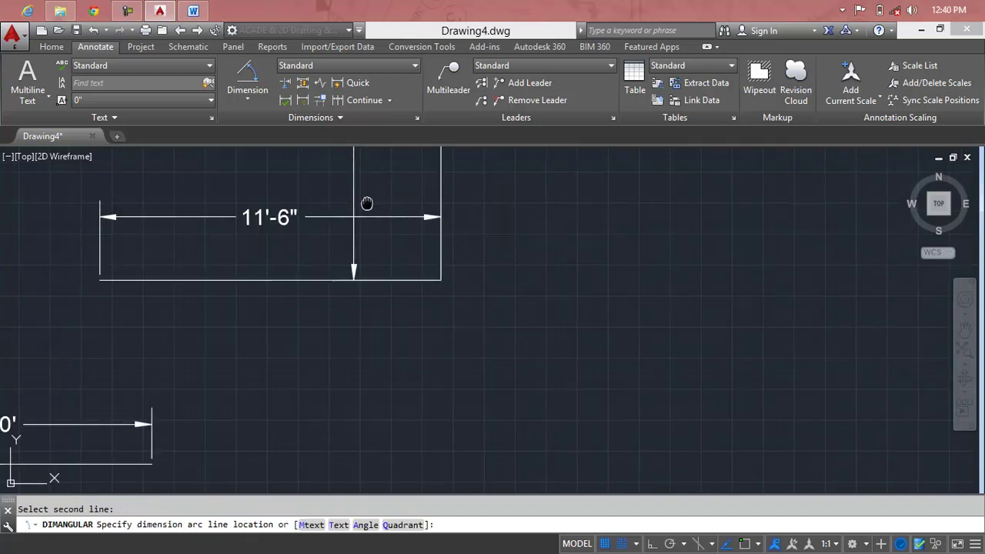
{"action": "middle_click_drag", "start_coordinate": [330, 231], "coordinate": [375, 314]}
{"action": "left_click", "coordinate": [366, 308]}
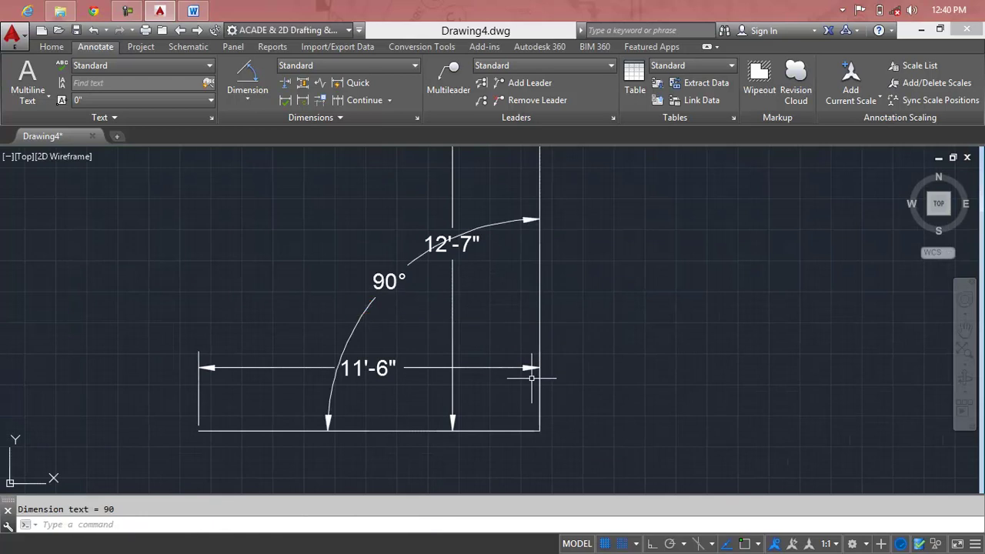
{"action": "scroll", "coordinate": [558, 305], "scroll_direction": "down", "scroll_amount": 3}
{"action": "scroll", "coordinate": [512, 342], "scroll_direction": "up", "scroll_amount": 3}
{"action": "scroll", "coordinate": [483, 309], "scroll_direction": "up", "scroll_amount": 2}
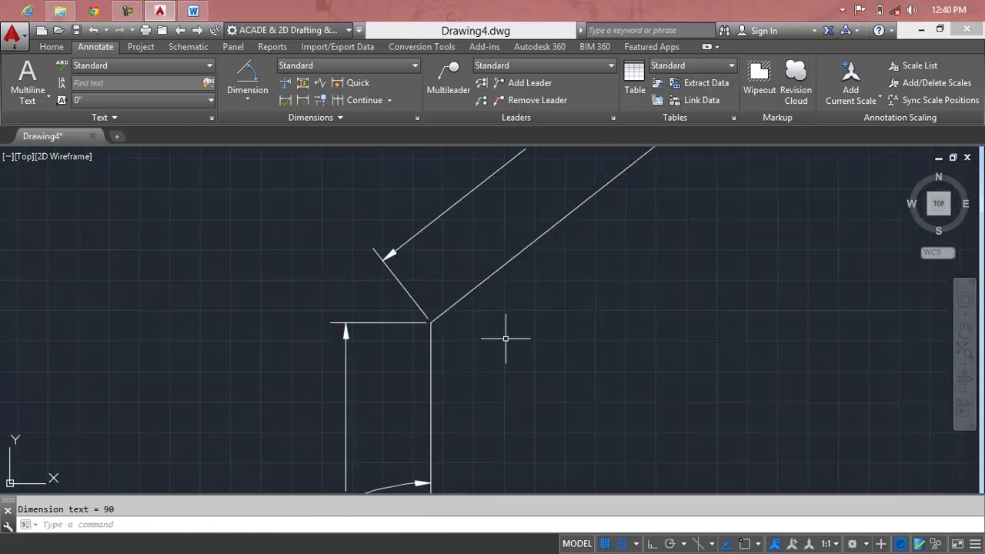
Add a 128° angular dimension between the diagonal line and the vertical line.
{"action": "left_click", "coordinate": [260, 97]}
{"action": "left_click", "coordinate": [258, 181]}
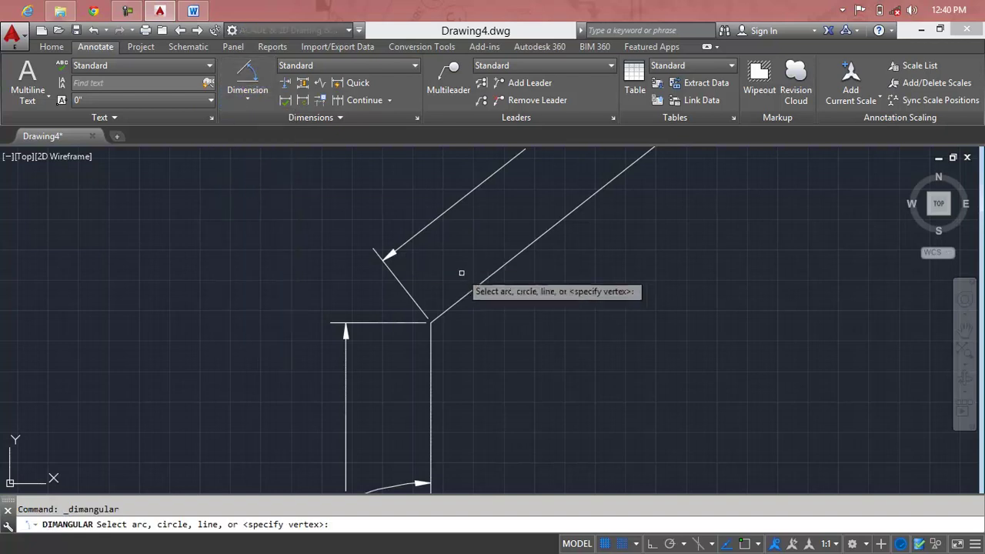
{"action": "left_click", "coordinate": [491, 274]}
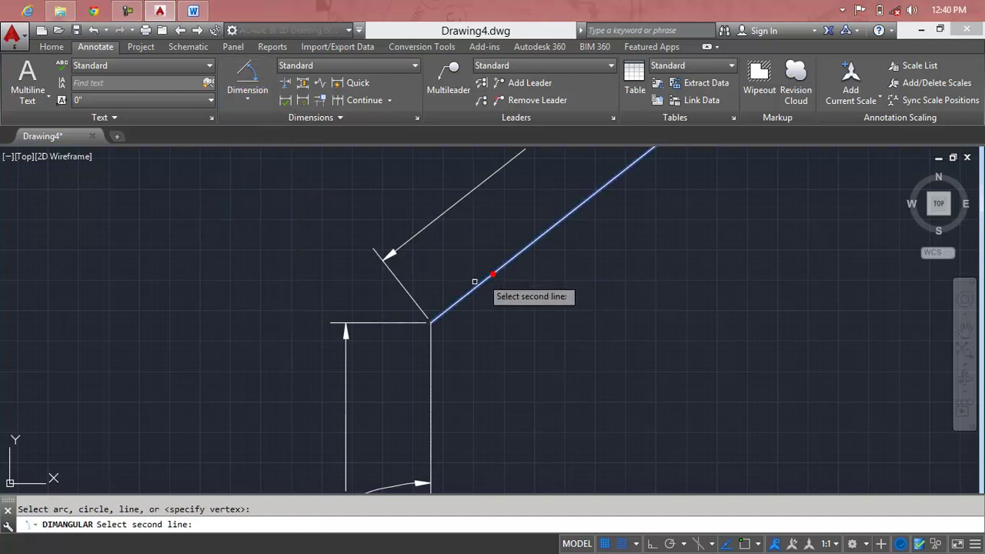
{"action": "left_click", "coordinate": [431, 360]}
{"action": "left_click", "coordinate": [523, 368]}
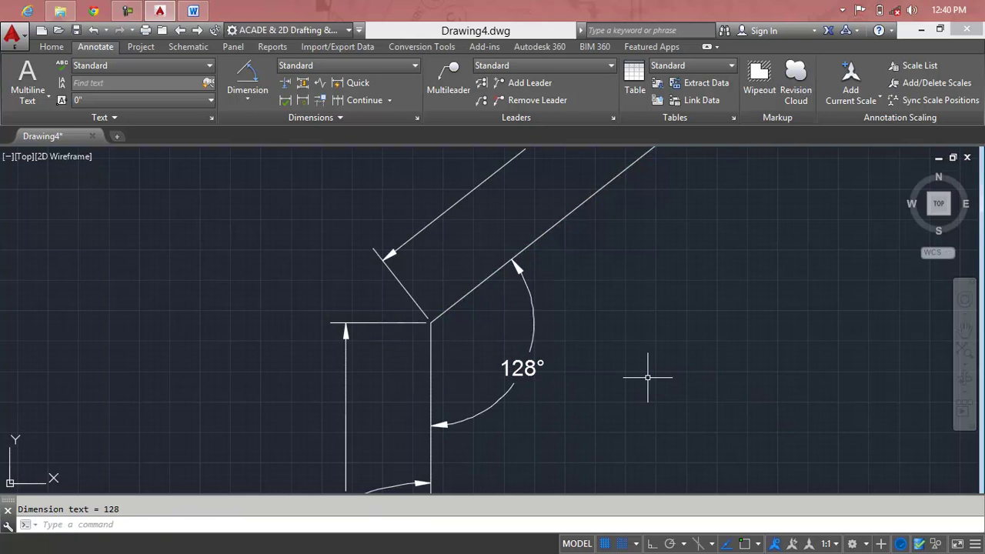
{"action": "scroll", "coordinate": [633, 326], "scroll_direction": "down", "scroll_amount": 2}
{"action": "middle_click_drag", "start_coordinate": [567, 334], "coordinate": [539, 253]}
{"action": "scroll", "coordinate": [573, 244], "scroll_direction": "up", "scroll_amount": 1}
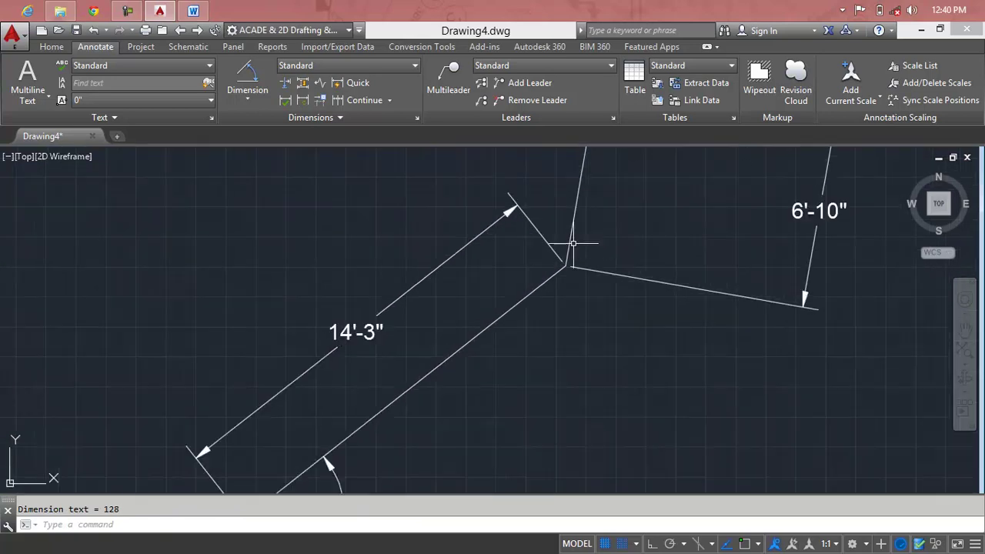
{"action": "scroll", "coordinate": [573, 244], "scroll_direction": "up", "scroll_amount": 3}
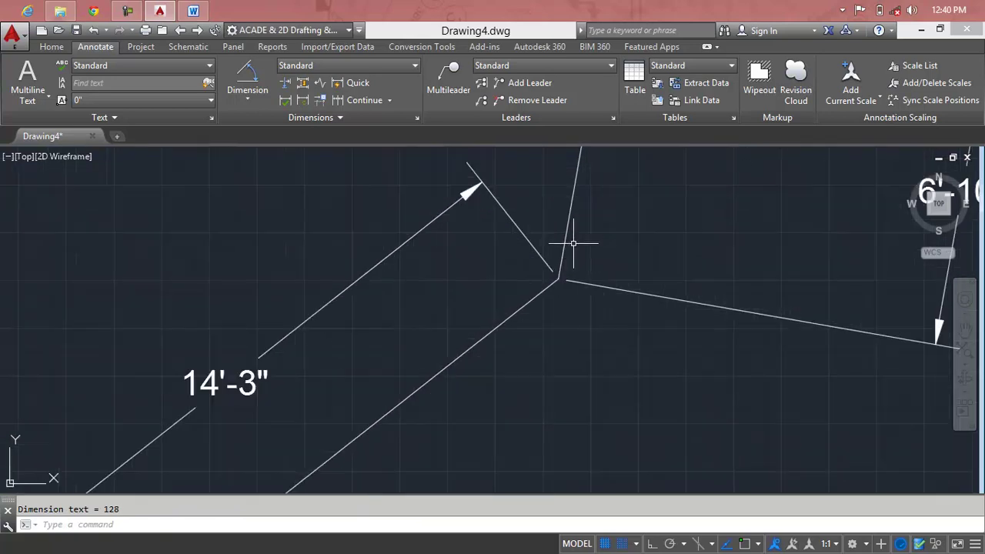
Draw a three-point arc beside the zigzag path.
{"action": "left_click", "coordinate": [245, 99]}
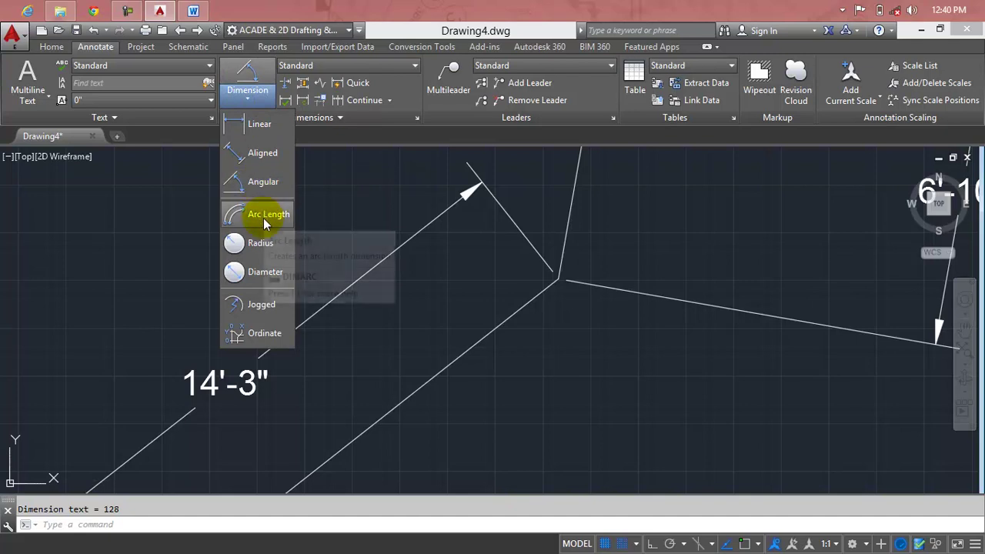
{"action": "scroll", "coordinate": [373, 220], "scroll_direction": "down", "scroll_amount": 2}
{"action": "scroll", "coordinate": [376, 238], "scroll_direction": "down", "scroll_amount": 2}
{"action": "scroll", "coordinate": [378, 258], "scroll_direction": "down", "scroll_amount": 1}
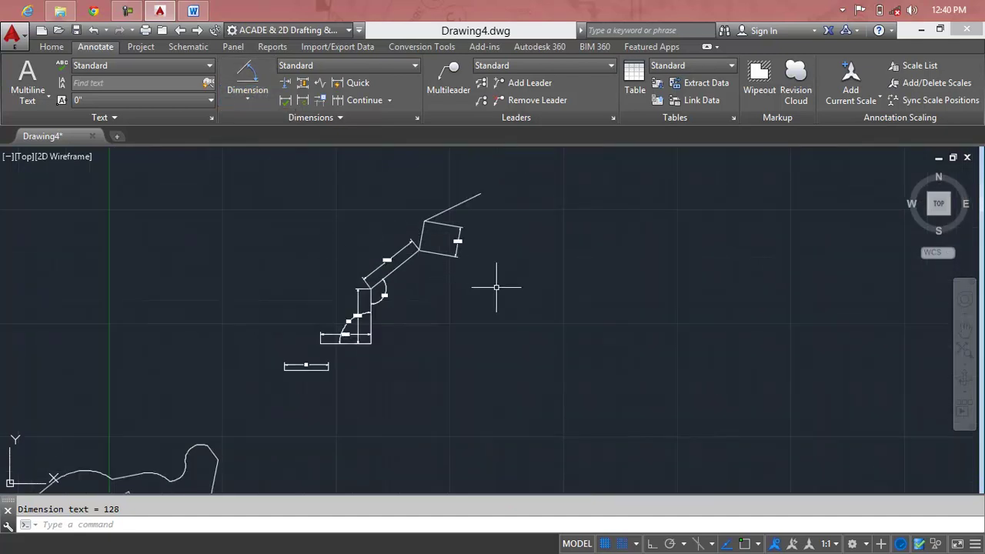
{"action": "type", "text": "a"}
{"action": "key", "text": "Return"}
{"action": "left_click", "coordinate": [496, 271]}
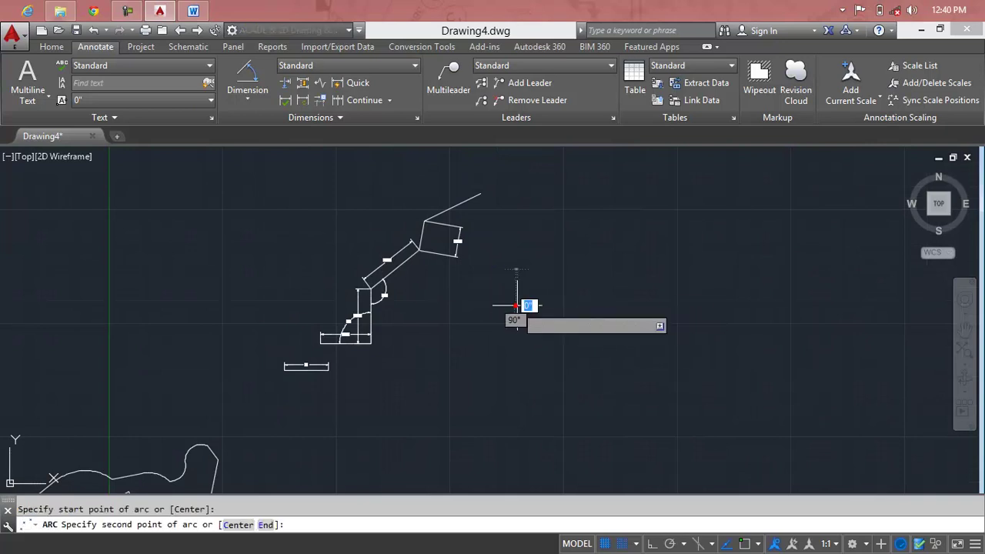
{"action": "left_click", "coordinate": [564, 237]}
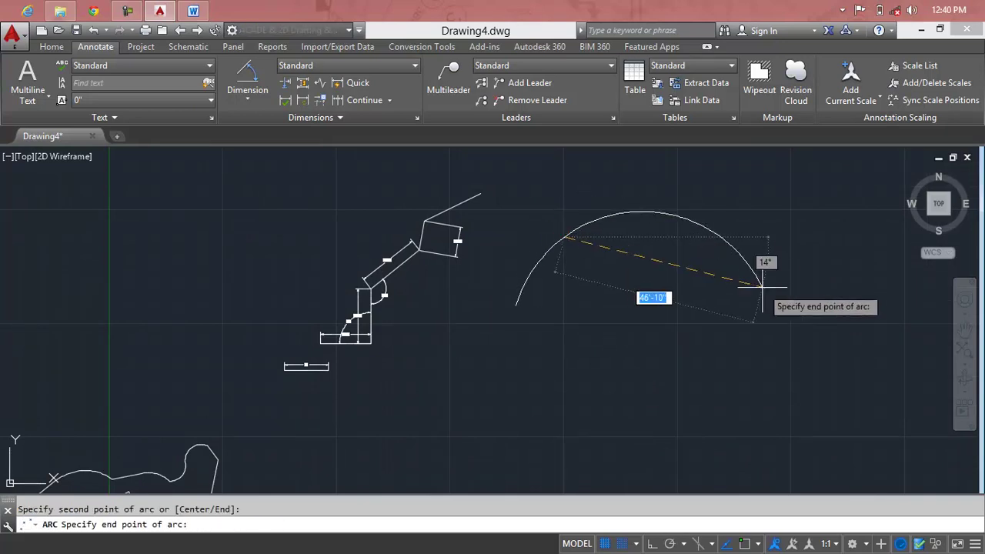
{"action": "left_click", "coordinate": [761, 287]}
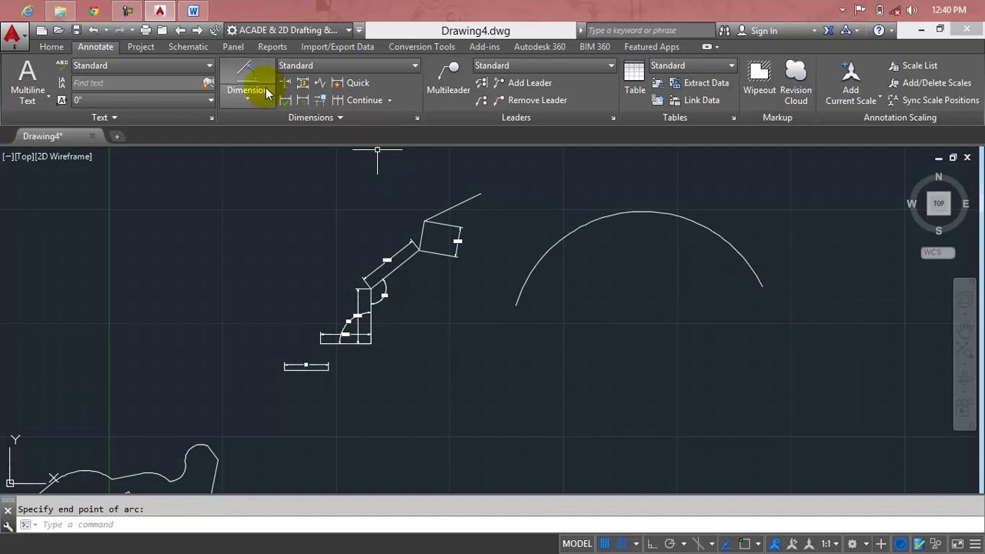
Give the arc a 56'-6" linear dimension across its width, placed above it.
{"action": "left_click", "coordinate": [248, 91]}
{"action": "left_click", "coordinate": [259, 125]}
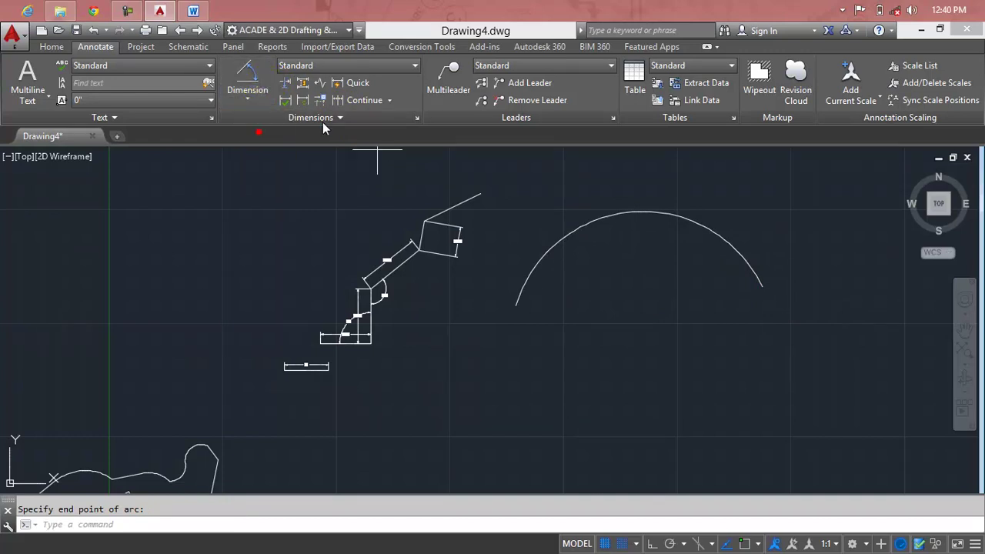
{"action": "right_click", "coordinate": [596, 240]}
{"action": "left_click", "coordinate": [593, 222]}
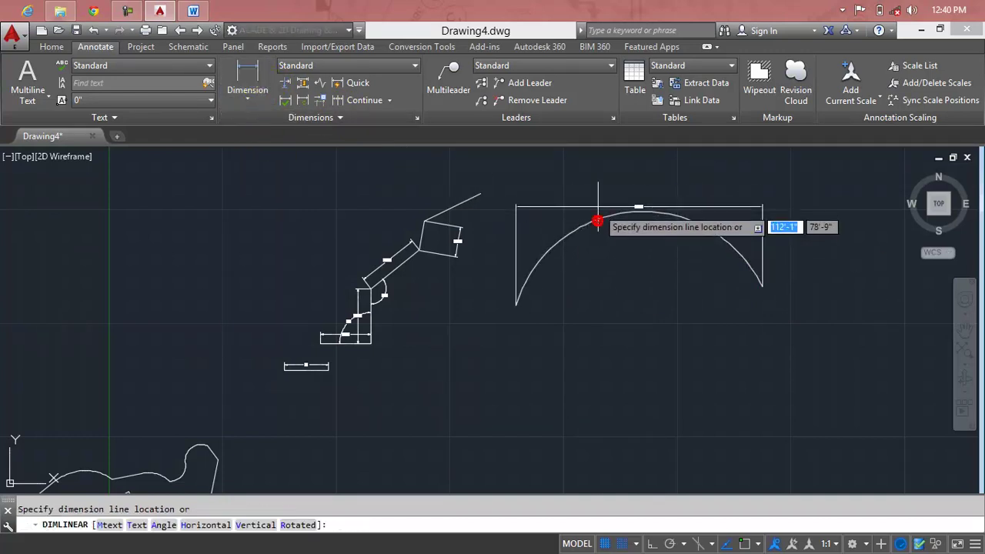
{"action": "left_click", "coordinate": [596, 175]}
{"action": "scroll", "coordinate": [630, 206], "scroll_direction": "up", "scroll_amount": 5}
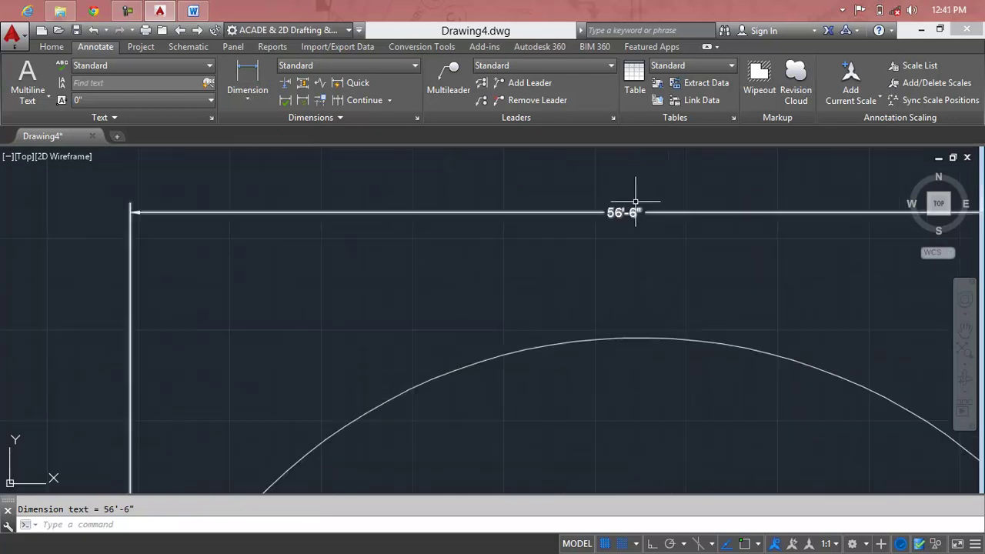
{"action": "scroll", "coordinate": [636, 209], "scroll_direction": "up", "scroll_amount": 2}
{"action": "scroll", "coordinate": [637, 195], "scroll_direction": "down", "scroll_amount": 4}
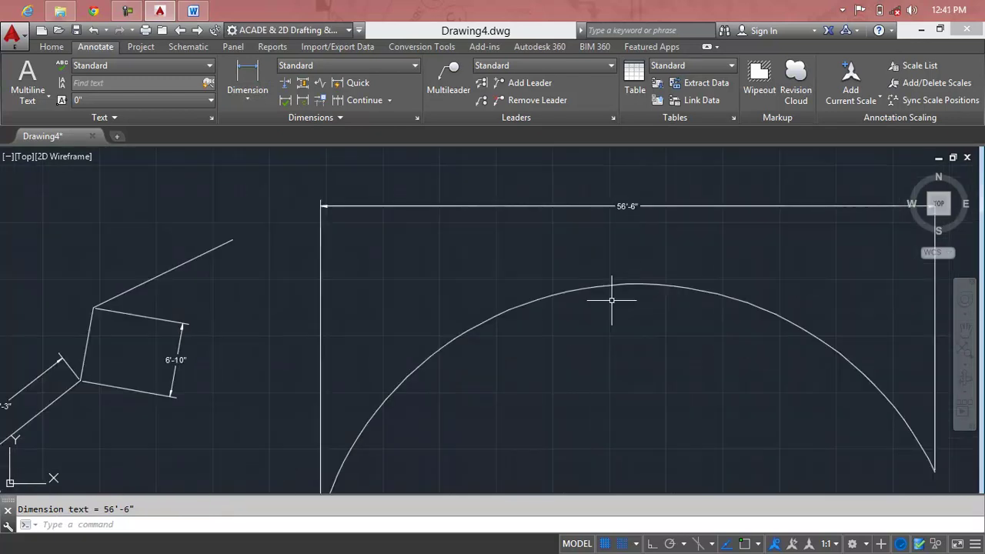
Place a 72'-11" arc length dimension along the arc.
{"action": "left_click", "coordinate": [258, 98]}
{"action": "left_click", "coordinate": [266, 215]}
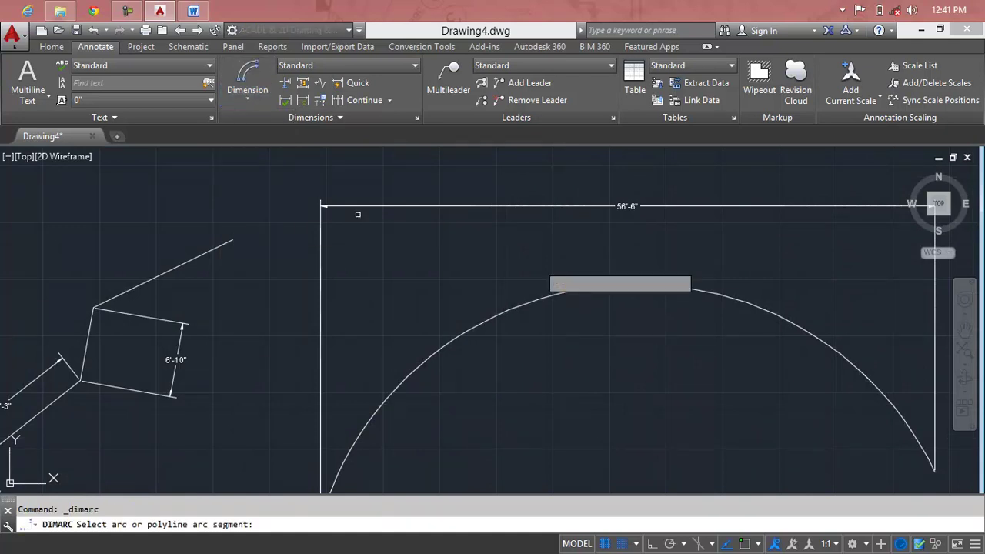
{"action": "left_click", "coordinate": [580, 289]}
{"action": "left_click", "coordinate": [612, 343]}
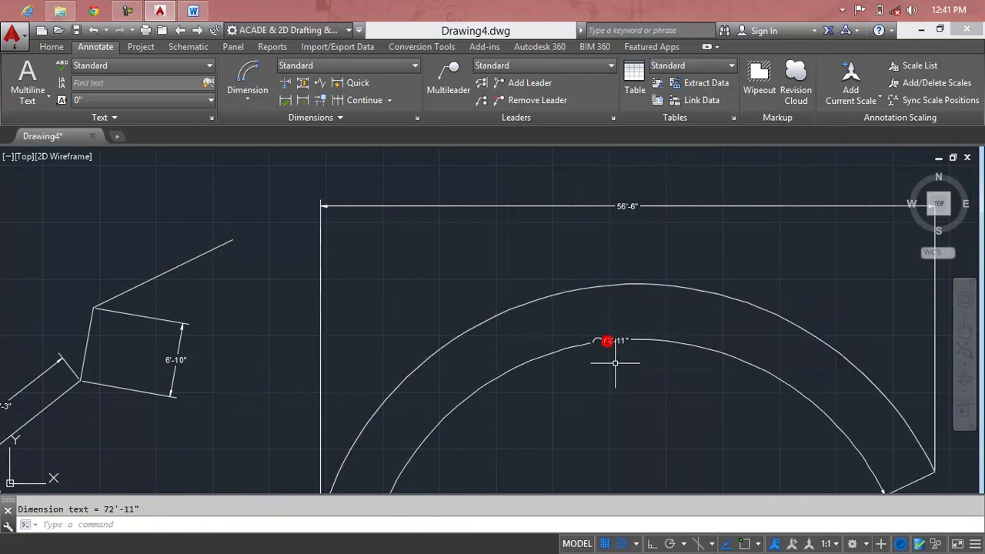
{"action": "scroll", "coordinate": [615, 363], "scroll_direction": "up", "scroll_amount": 3}
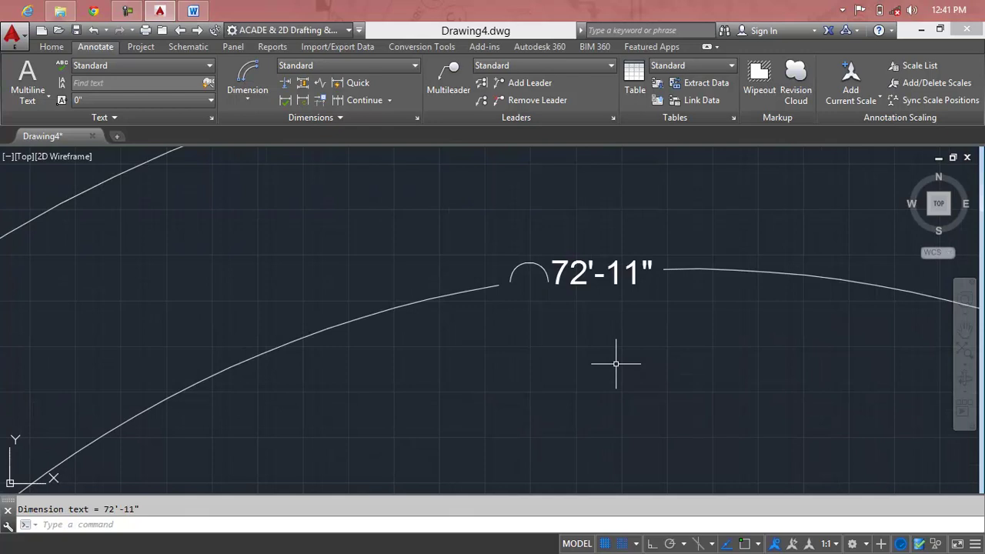
{"action": "scroll", "coordinate": [615, 363], "scroll_direction": "down", "scroll_amount": 3}
{"action": "scroll", "coordinate": [620, 208], "scroll_direction": "up", "scroll_amount": 3}
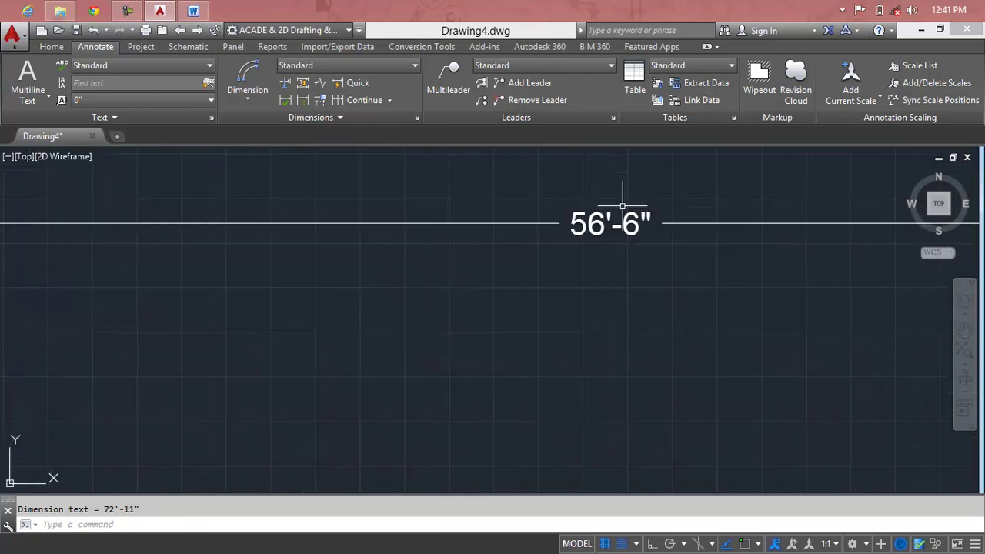
{"action": "scroll", "coordinate": [623, 205], "scroll_direction": "down", "scroll_amount": 5}
{"action": "scroll", "coordinate": [598, 405], "scroll_direction": "down", "scroll_amount": 2}
{"action": "middle_click_drag", "start_coordinate": [611, 400], "coordinate": [589, 254]}
{"action": "scroll", "coordinate": [589, 253], "scroll_direction": "up", "scroll_amount": 4}
{"action": "scroll", "coordinate": [577, 198], "scroll_direction": "up", "scroll_amount": 1}
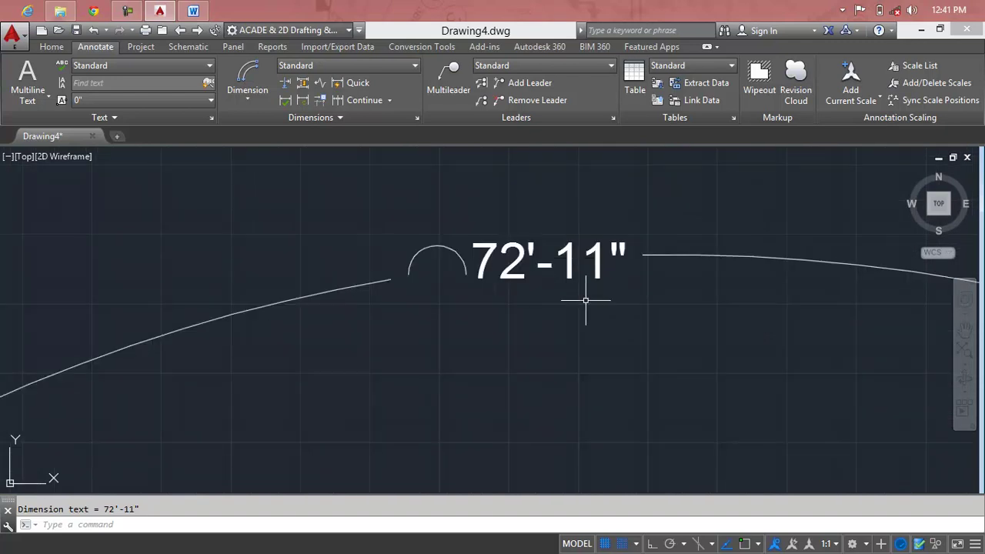
{"action": "scroll", "coordinate": [582, 300], "scroll_direction": "down", "scroll_amount": 1}
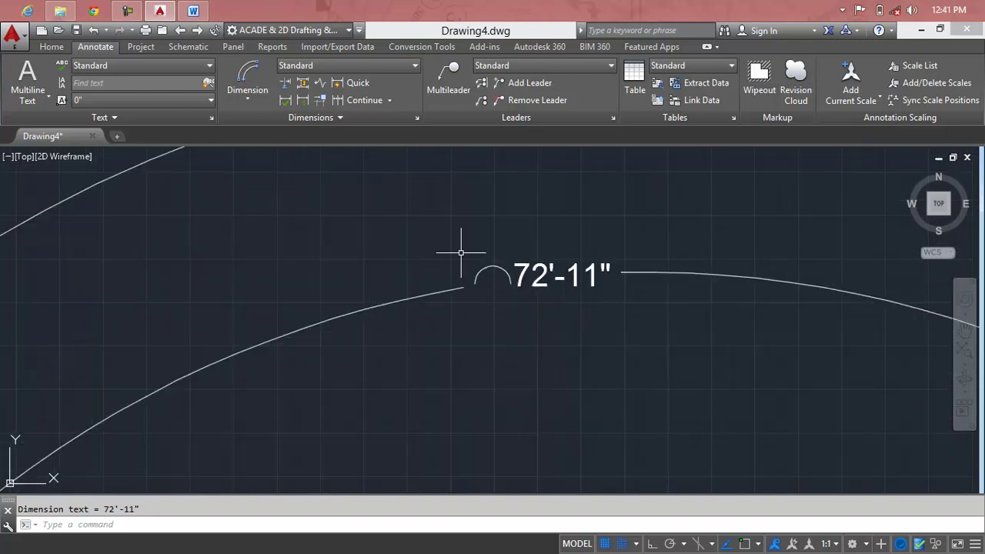
{"action": "left_click", "coordinate": [232, 102]}
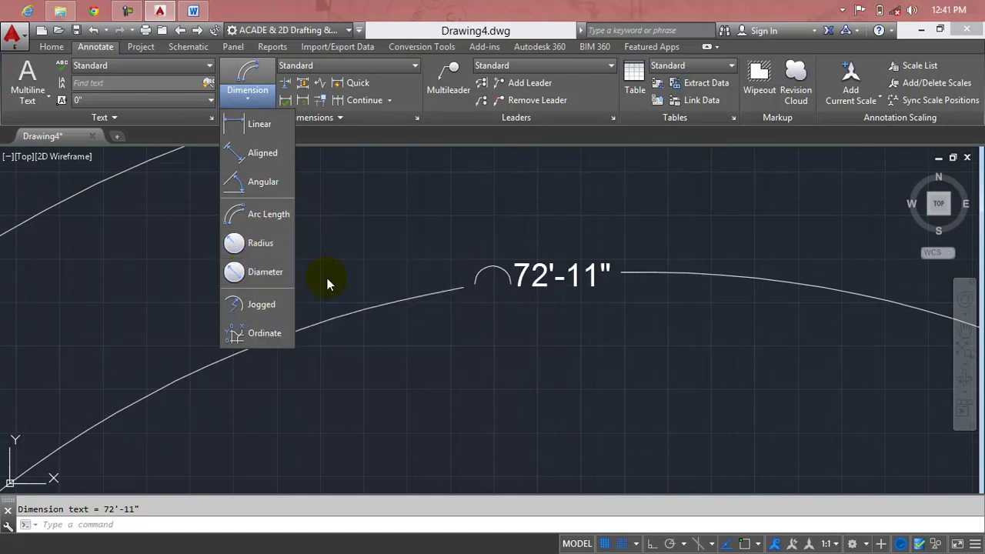
Window-select all 16 objects of the previous drawing and erase them.
{"action": "left_click", "coordinate": [503, 288]}
{"action": "left_click", "coordinate": [504, 287]}
{"action": "scroll", "coordinate": [504, 286], "scroll_direction": "down", "scroll_amount": 3}
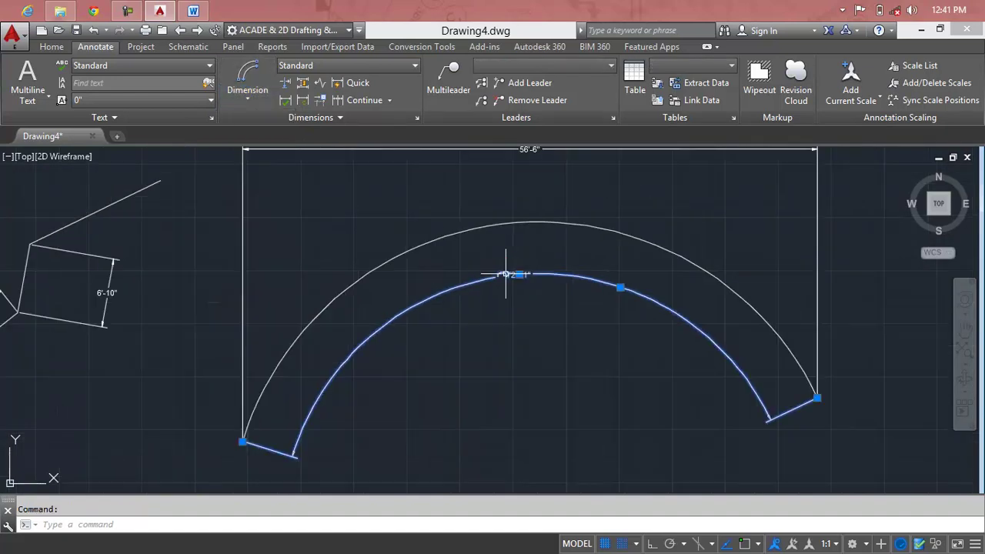
{"action": "scroll", "coordinate": [564, 240], "scroll_direction": "down", "scroll_amount": 2}
{"action": "left_click", "coordinate": [809, 199]}
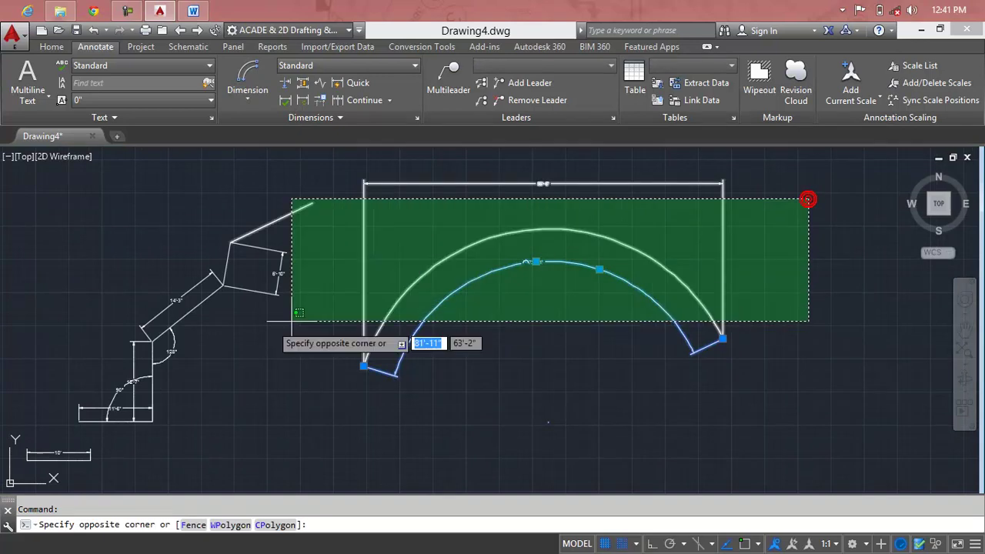
{"action": "left_click", "coordinate": [25, 488]}
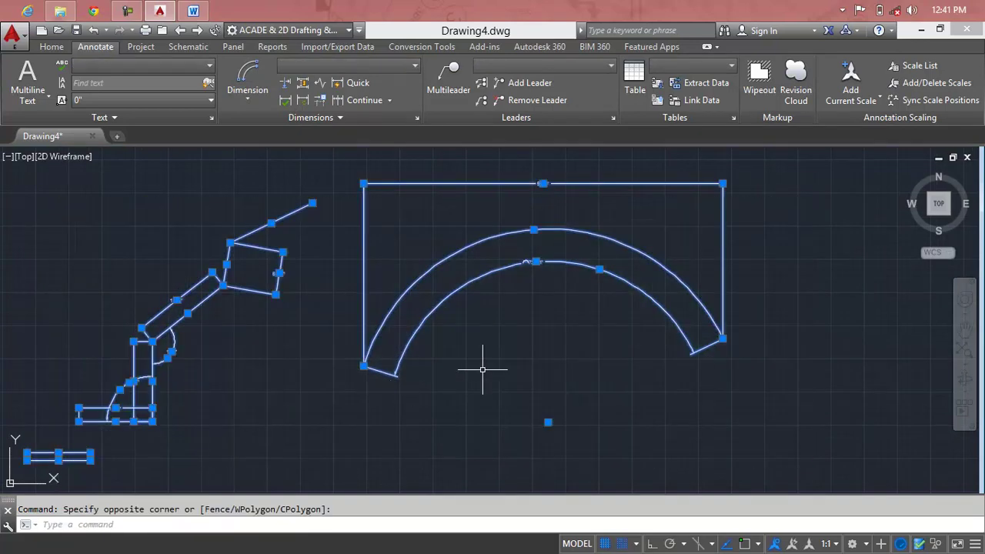
{"action": "key", "text": "Delete"}
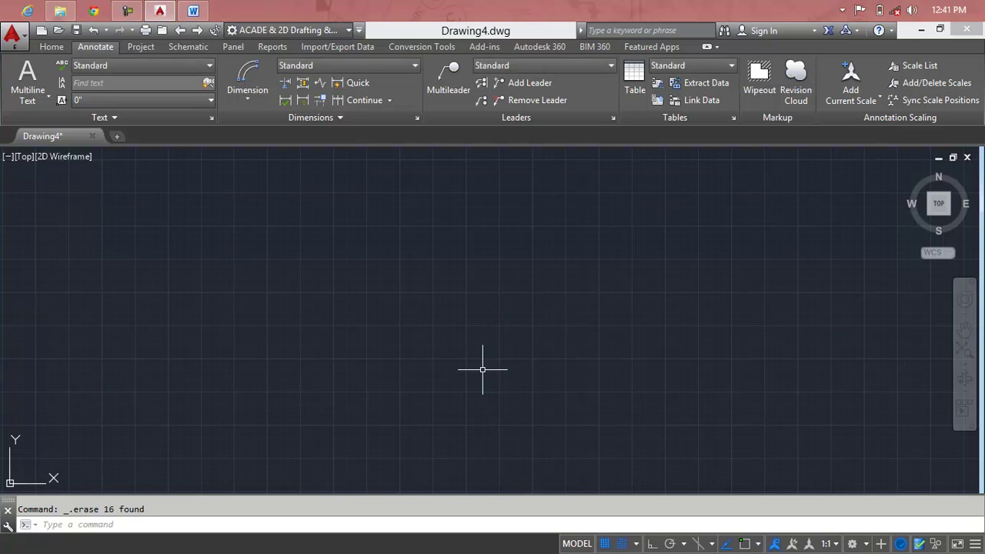
Draw a large circle and a smaller circle to its right using the C command.
{"action": "type", "text": "c"}
{"action": "key", "text": "Return"}
{"action": "left_click", "coordinate": [385, 280]}
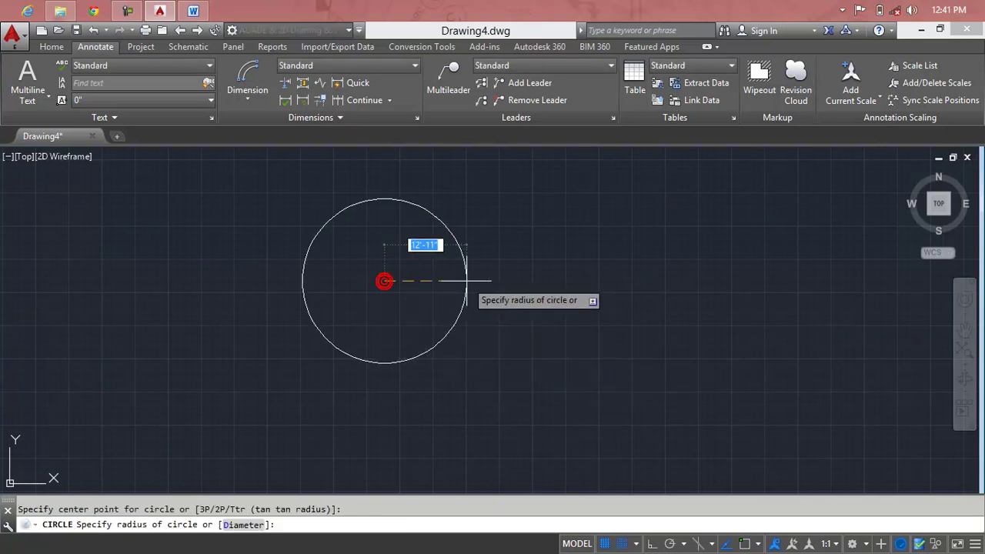
{"action": "left_click", "coordinate": [474, 280]}
{"action": "key", "text": "Return"}
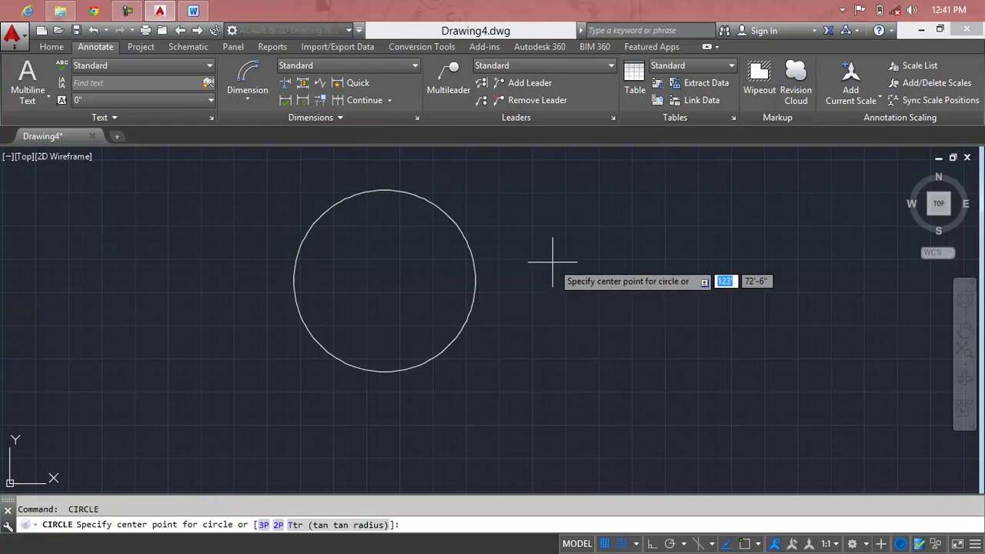
{"action": "left_click", "coordinate": [552, 264]}
{"action": "left_click", "coordinate": [598, 267]}
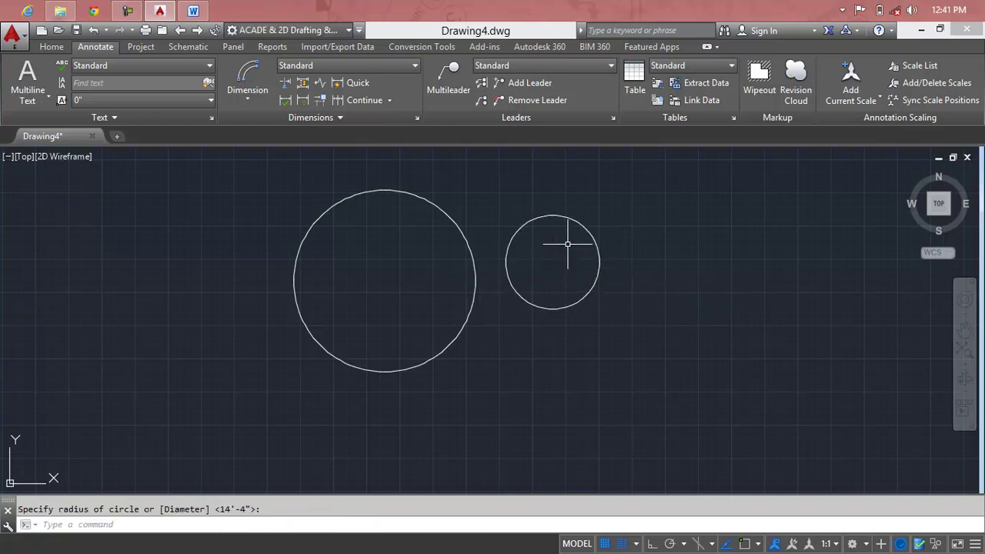
Add an R14'-4" radius dimension inside the large circle.
{"action": "left_click", "coordinate": [245, 96]}
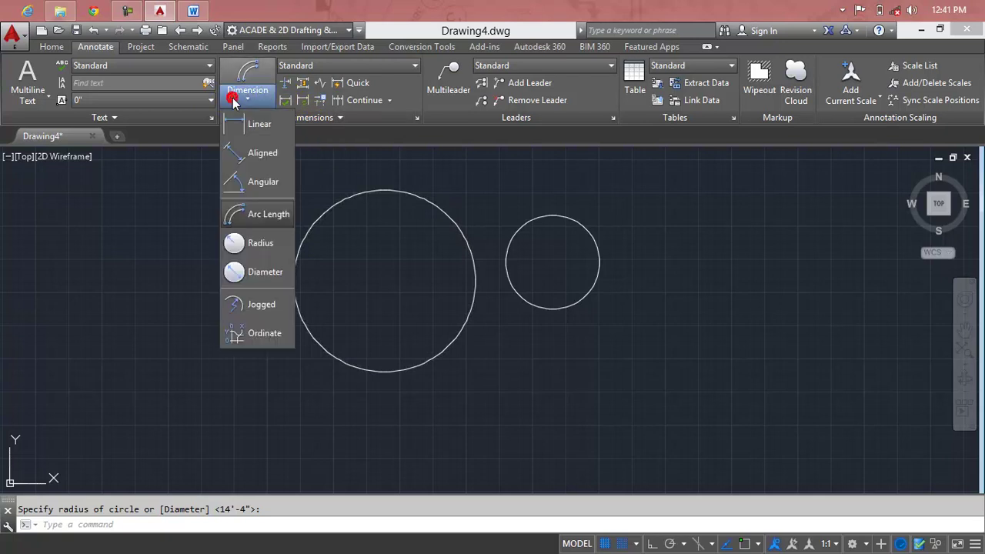
{"action": "left_click", "coordinate": [256, 245]}
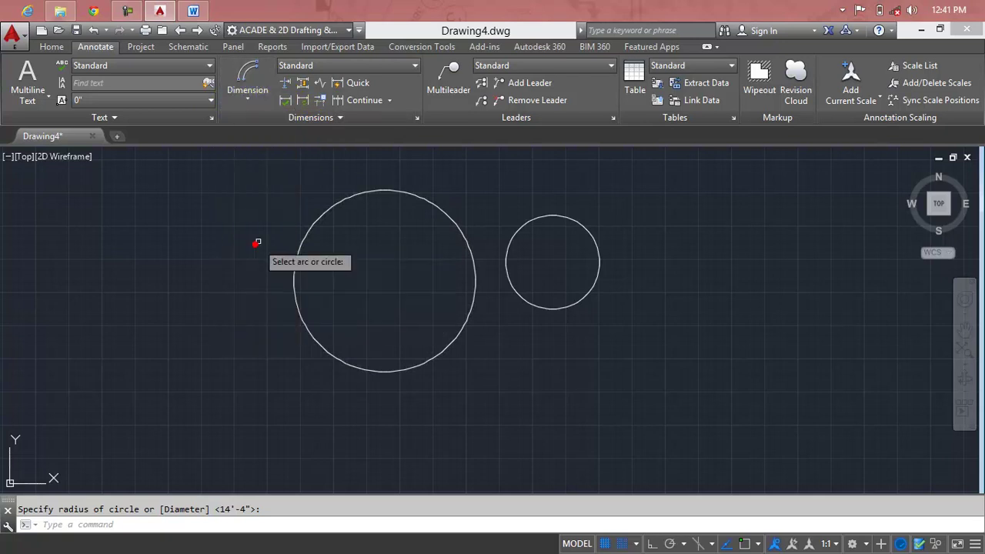
{"action": "left_click", "coordinate": [390, 191]}
{"action": "left_click", "coordinate": [390, 239]}
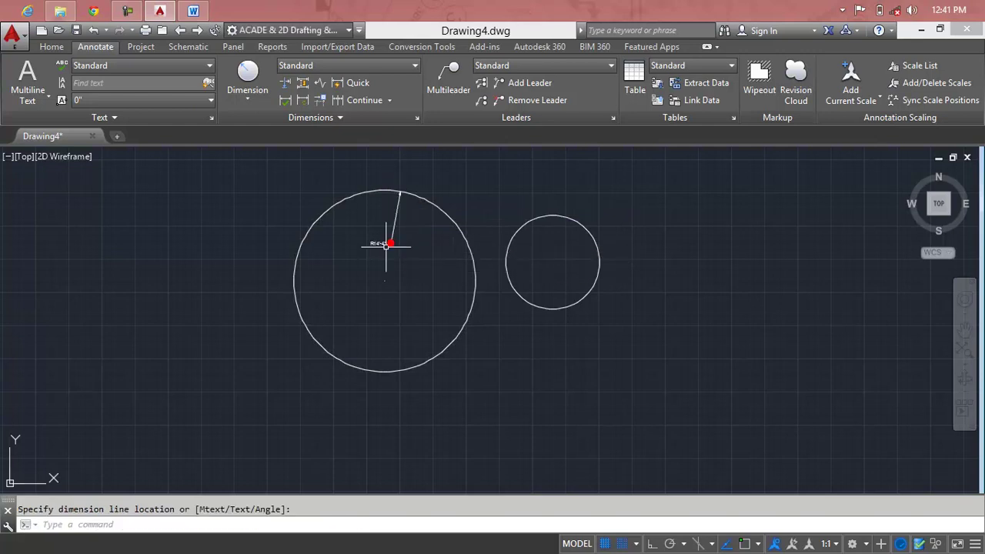
{"action": "scroll", "coordinate": [385, 242], "scroll_direction": "up", "scroll_amount": 5}
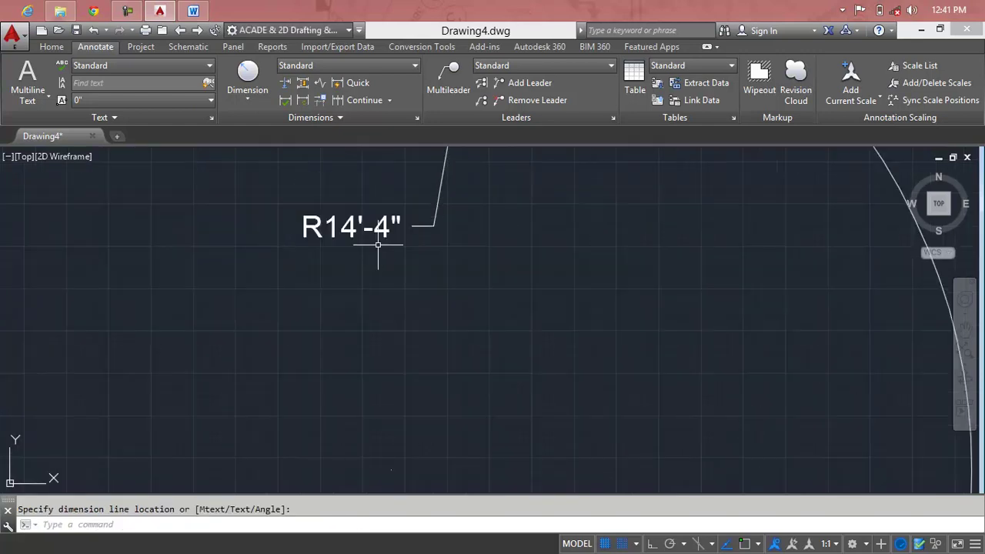
{"action": "scroll", "coordinate": [377, 244], "scroll_direction": "down", "scroll_amount": 5}
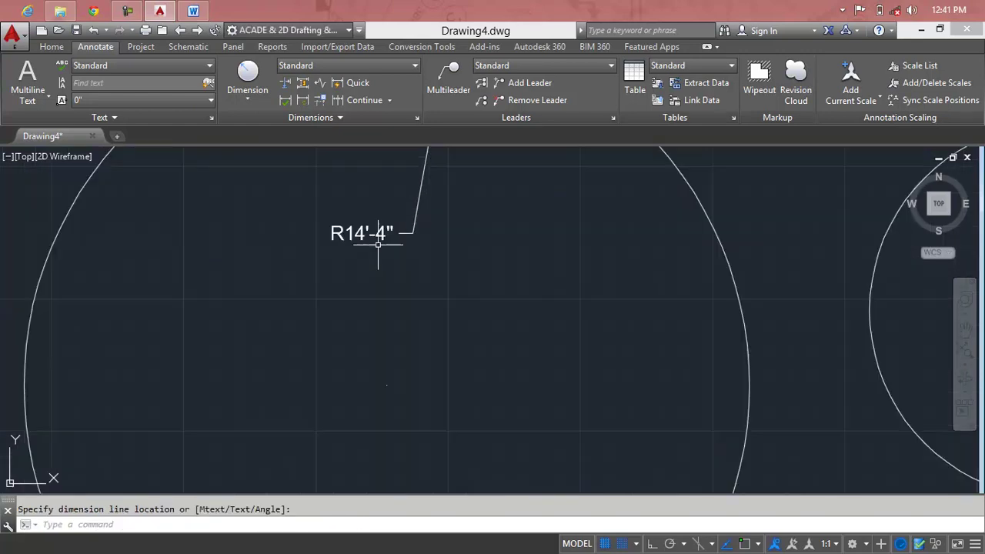
Add a Ø28'-7" diameter dimension to the large circle.
{"action": "left_click", "coordinate": [266, 108]}
{"action": "left_click", "coordinate": [239, 271]}
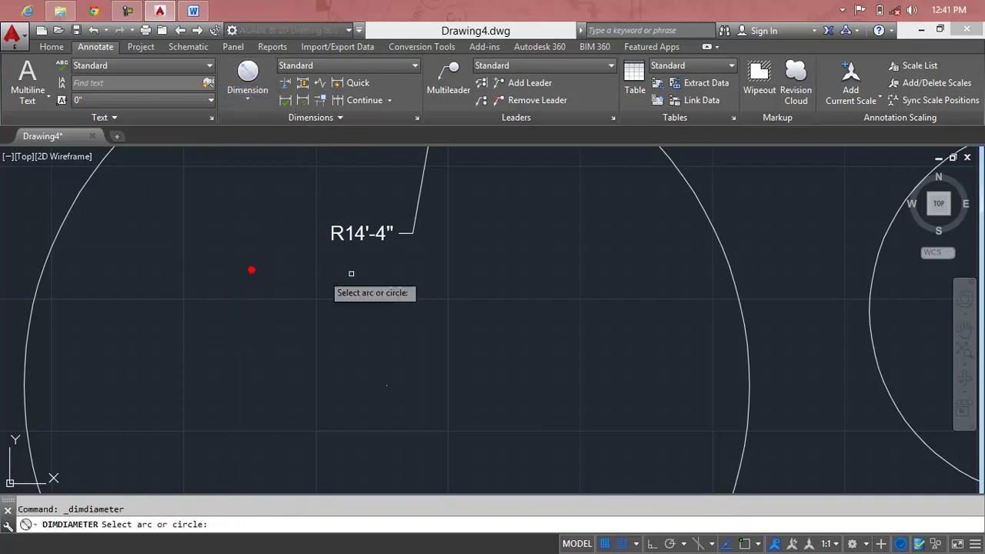
{"action": "left_click", "coordinate": [723, 260]}
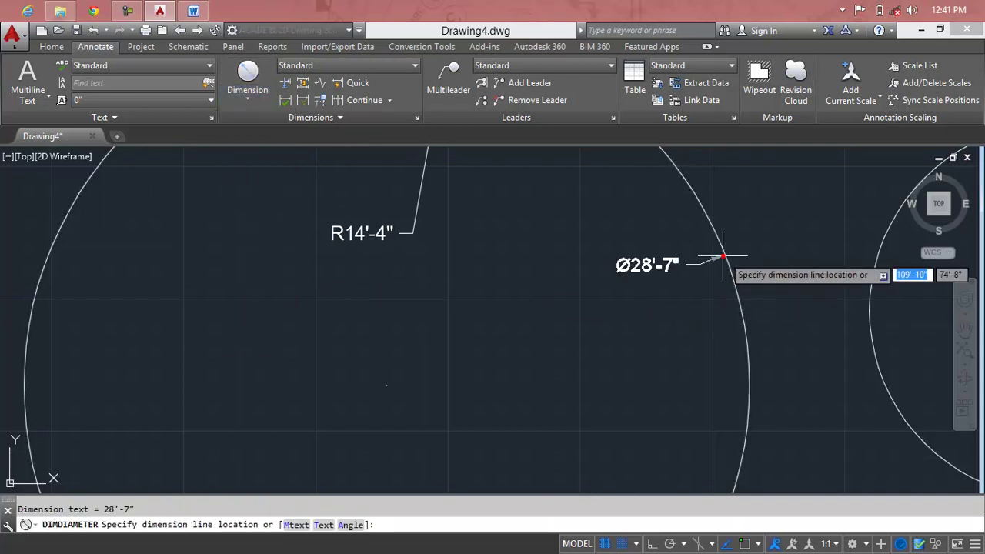
{"action": "left_click", "coordinate": [619, 300]}
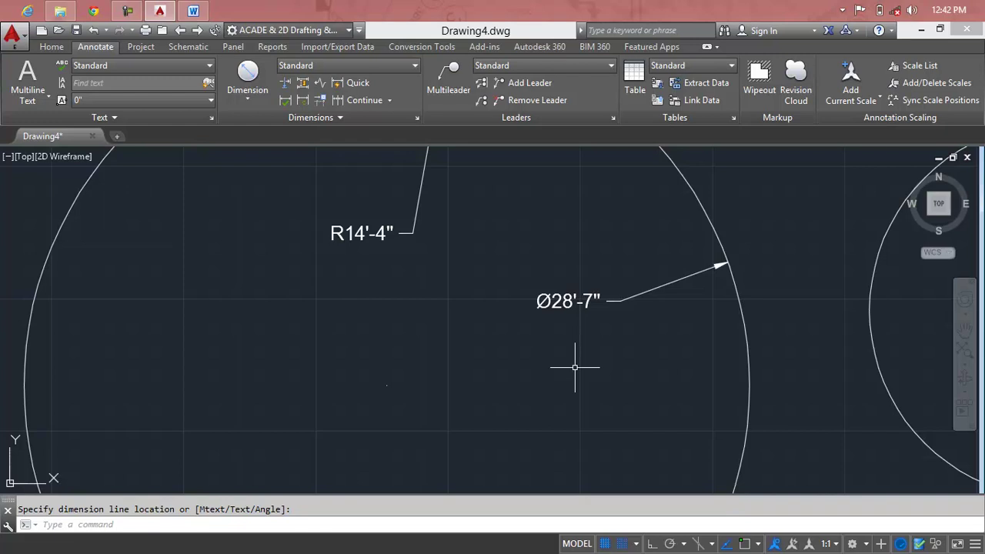
{"action": "scroll", "coordinate": [575, 368], "scroll_direction": "down", "scroll_amount": 5}
{"action": "scroll", "coordinate": [496, 270], "scroll_direction": "up", "scroll_amount": 1}
{"action": "scroll", "coordinate": [497, 270], "scroll_direction": "up", "scroll_amount": 3}
{"action": "scroll", "coordinate": [524, 253], "scroll_direction": "up", "scroll_amount": 3}
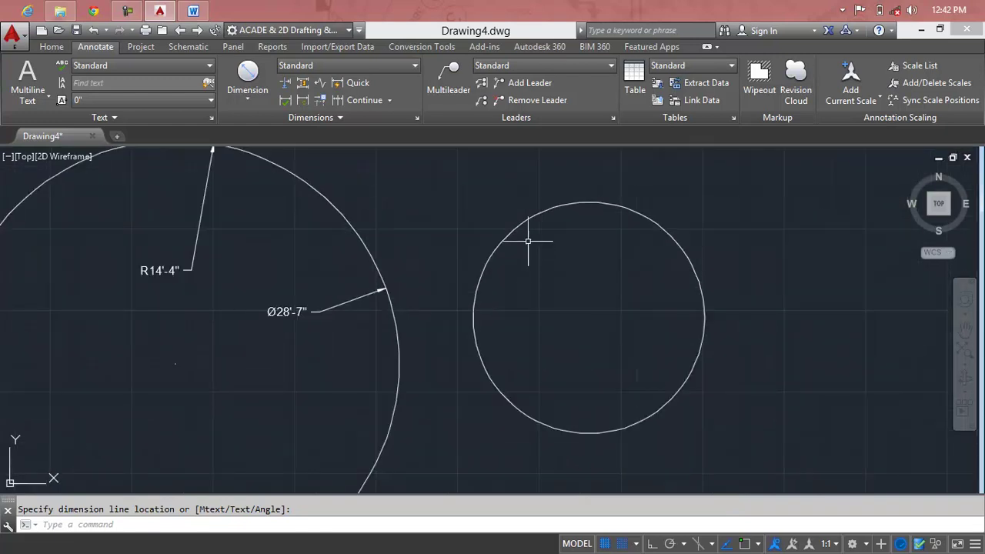
{"action": "left_click", "coordinate": [248, 77]}
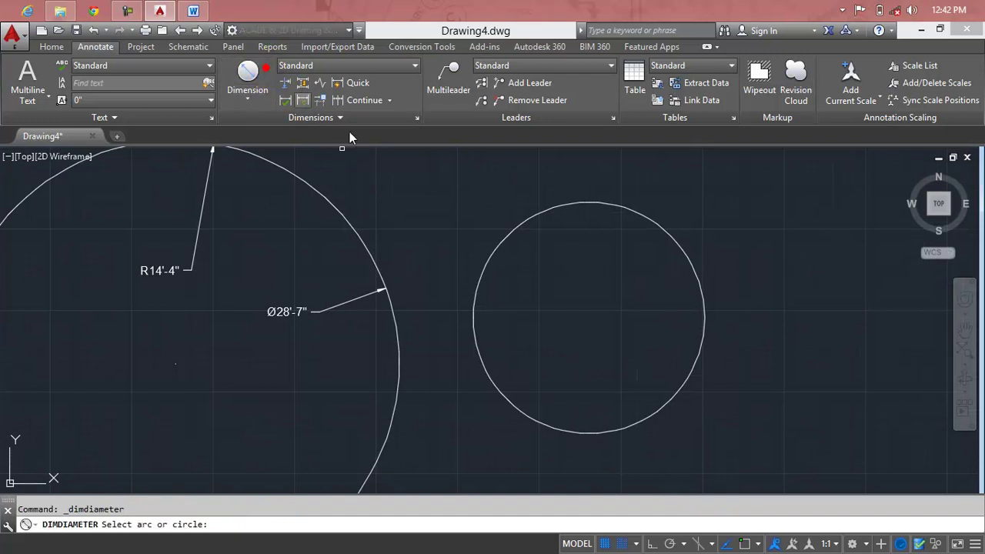
Give the smaller circle a Ø14'-9" diameter dimension and an R7'-5" radius dimension.
{"action": "left_click", "coordinate": [522, 219]}
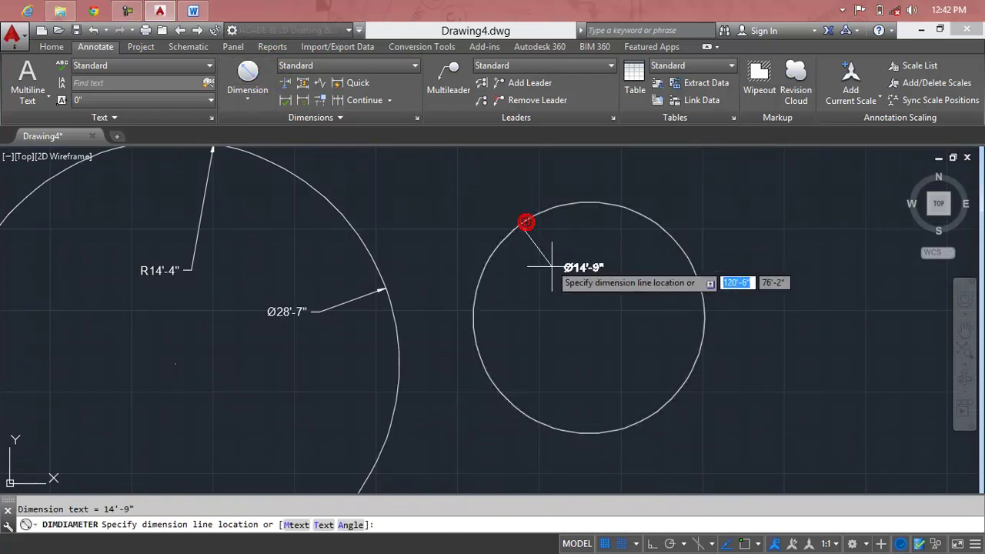
{"action": "left_click", "coordinate": [567, 274]}
{"action": "left_click", "coordinate": [248, 98]}
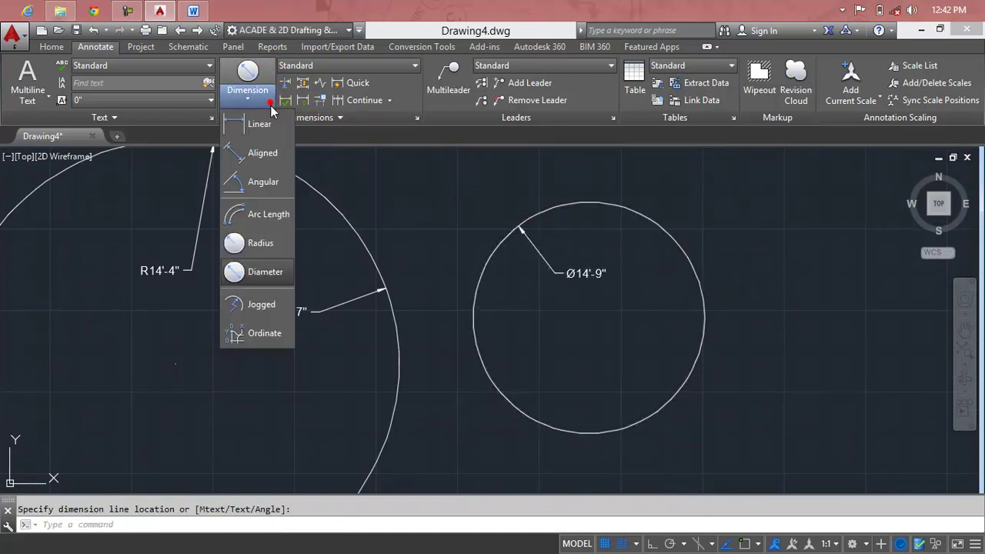
{"action": "left_click", "coordinate": [260, 246]}
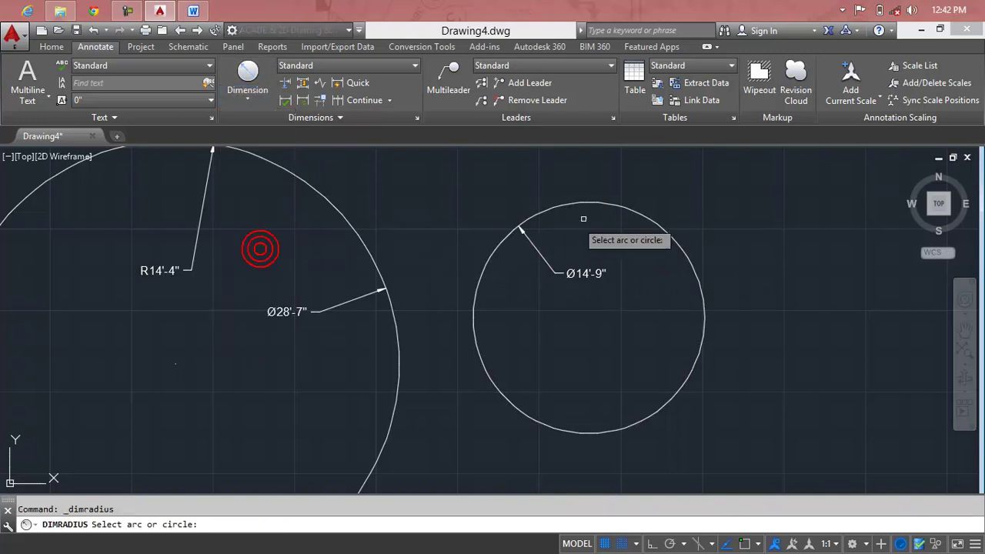
{"action": "left_click", "coordinate": [616, 207]}
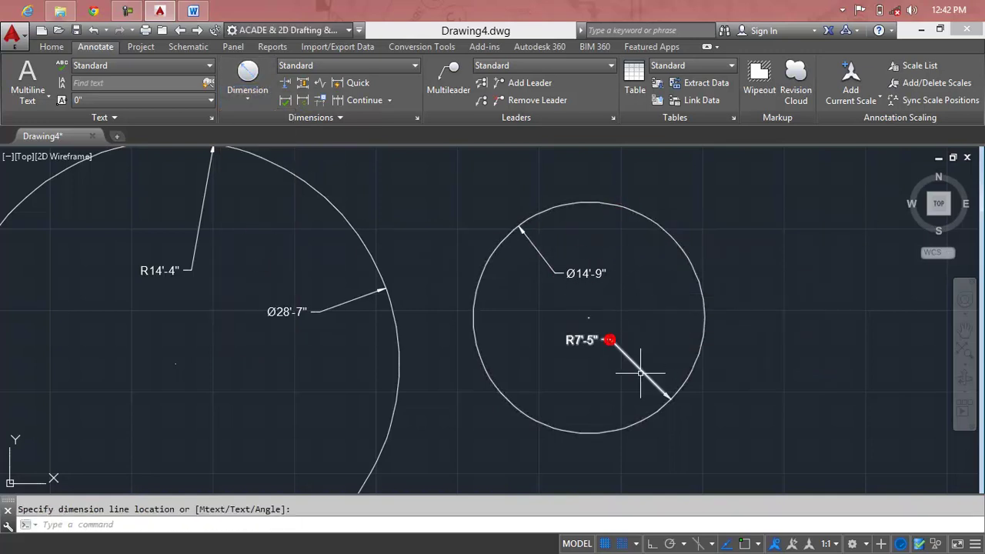
{"action": "scroll", "coordinate": [602, 358], "scroll_direction": "up", "scroll_amount": 2}
{"action": "scroll", "coordinate": [601, 358], "scroll_direction": "up", "scroll_amount": 4}
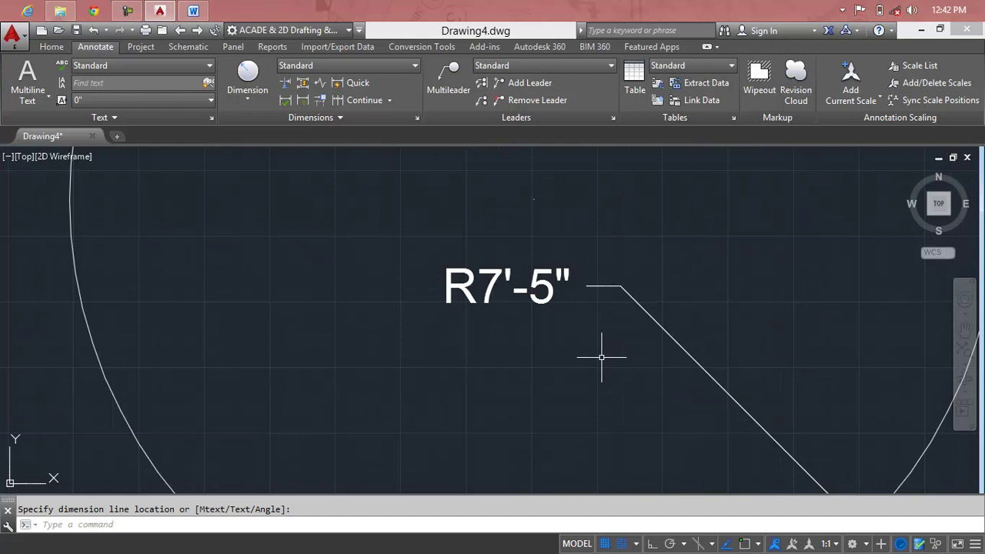
{"action": "scroll", "coordinate": [601, 358], "scroll_direction": "down", "scroll_amount": 5}
{"action": "left_click", "coordinate": [606, 331]}
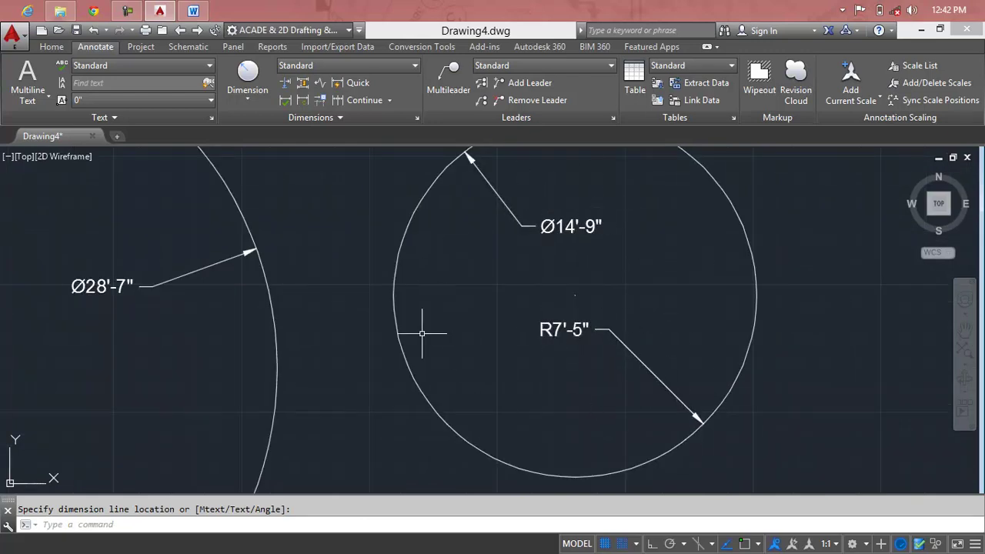
{"action": "left_click", "coordinate": [248, 99]}
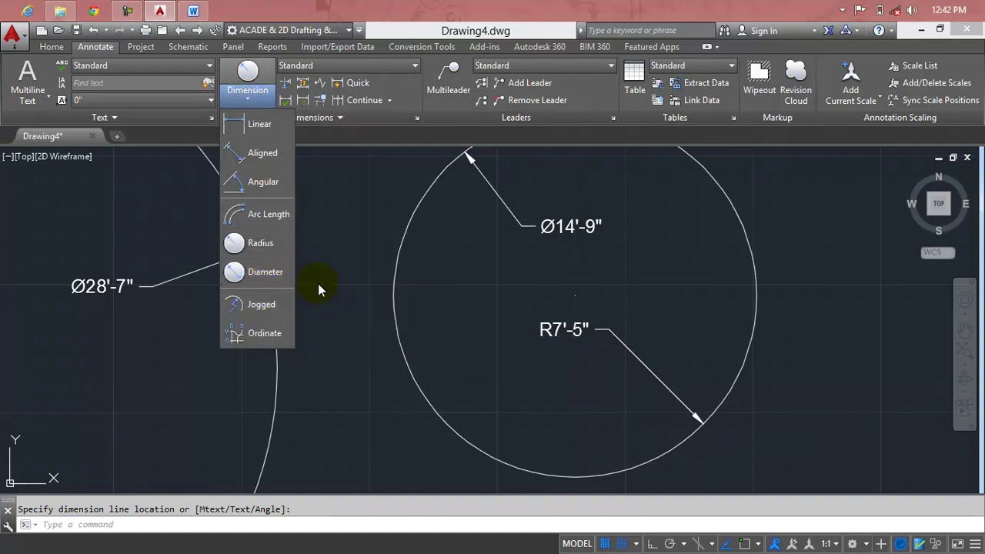
{"action": "left_click", "coordinate": [444, 274]}
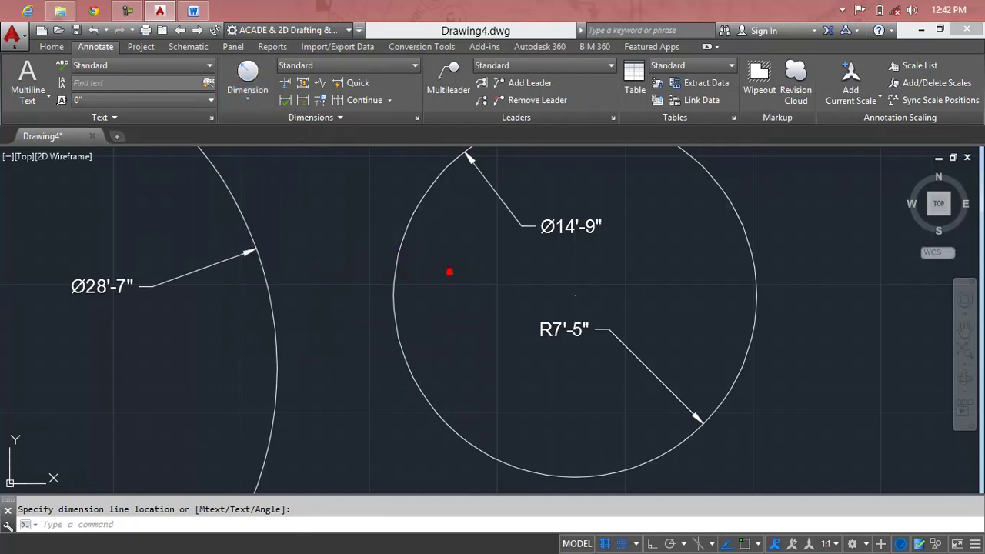
Use Center Mark on the circles, ending with a mark at the large circle's centre.
{"action": "left_click", "coordinate": [330, 117]}
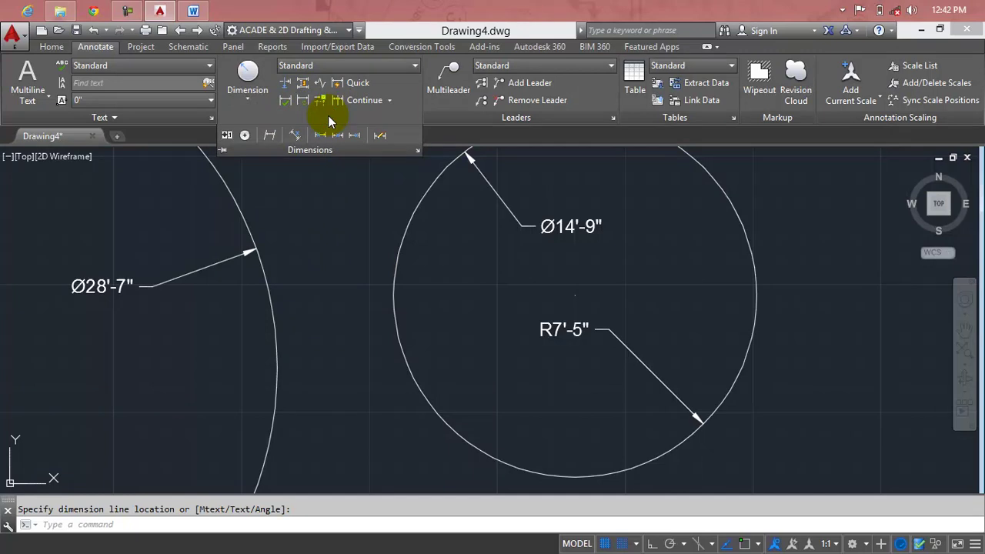
{"action": "left_click", "coordinate": [244, 137]}
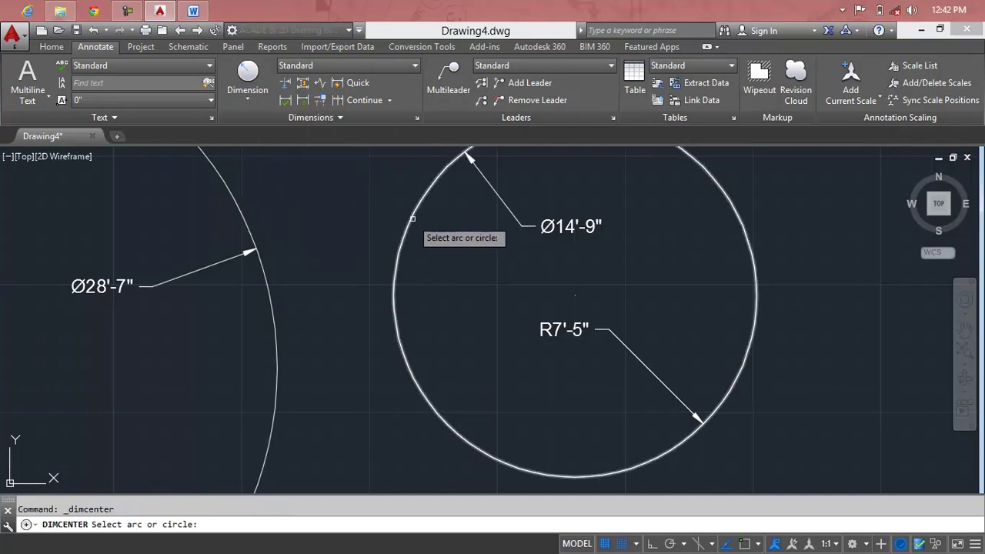
{"action": "left_click", "coordinate": [413, 218]}
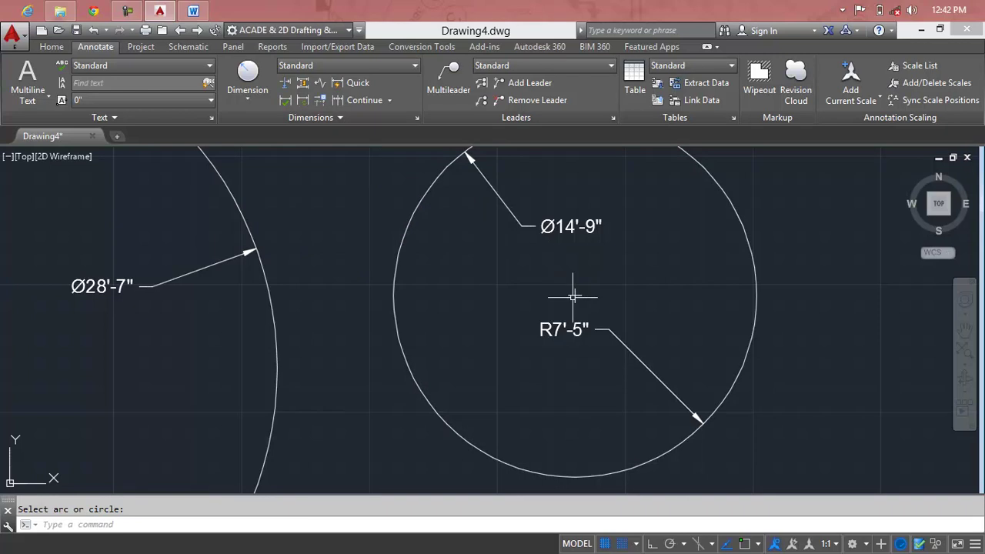
{"action": "scroll", "coordinate": [573, 296], "scroll_direction": "down", "scroll_amount": 3}
{"action": "scroll", "coordinate": [572, 324], "scroll_direction": "down", "scroll_amount": 1}
{"action": "middle_click_drag", "start_coordinate": [431, 380], "coordinate": [597, 271]}
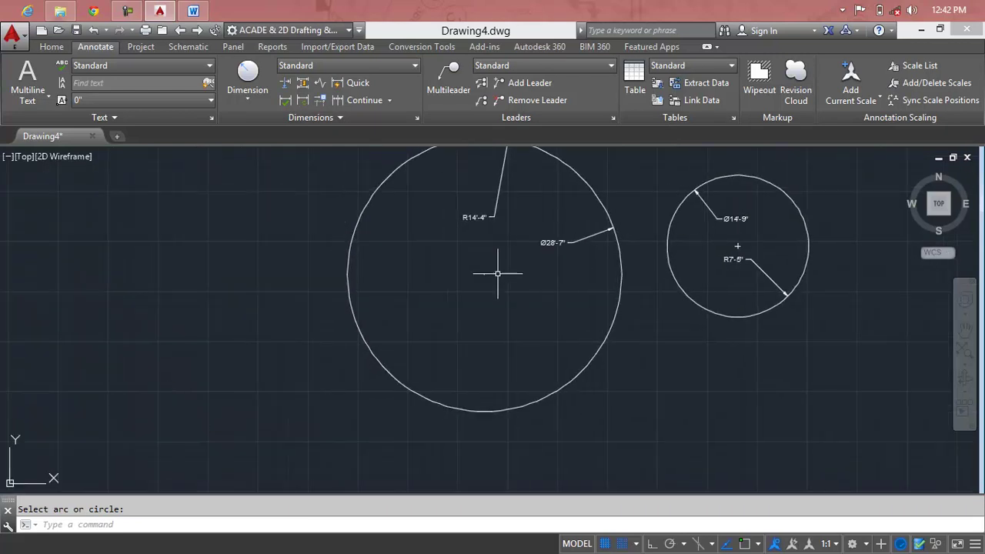
{"action": "left_click", "coordinate": [317, 115]}
{"action": "left_click", "coordinate": [295, 135]}
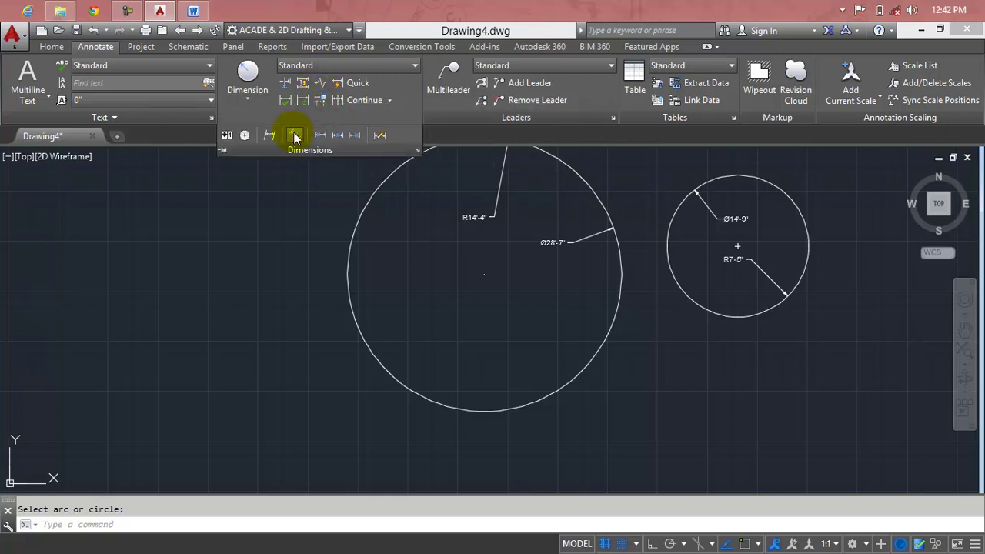
{"action": "left_click", "coordinate": [244, 136]}
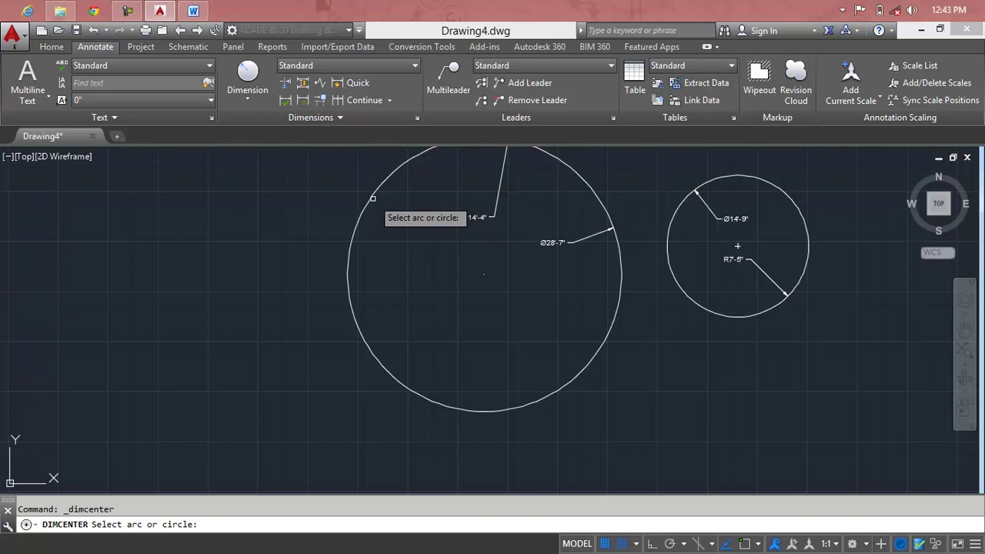
{"action": "left_click", "coordinate": [371, 197]}
{"action": "scroll", "coordinate": [480, 267], "scroll_direction": "up", "scroll_amount": 4}
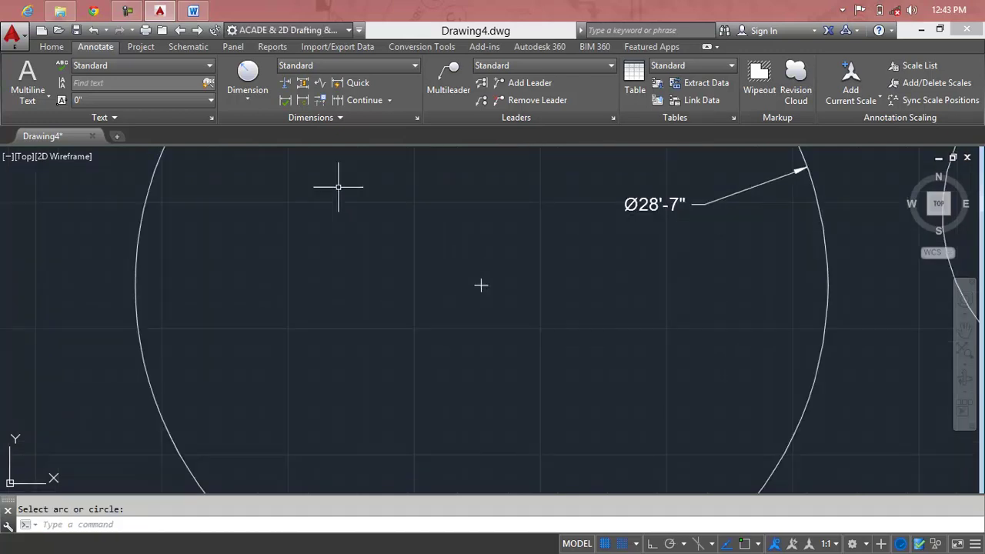
{"action": "left_click", "coordinate": [193, 10]}
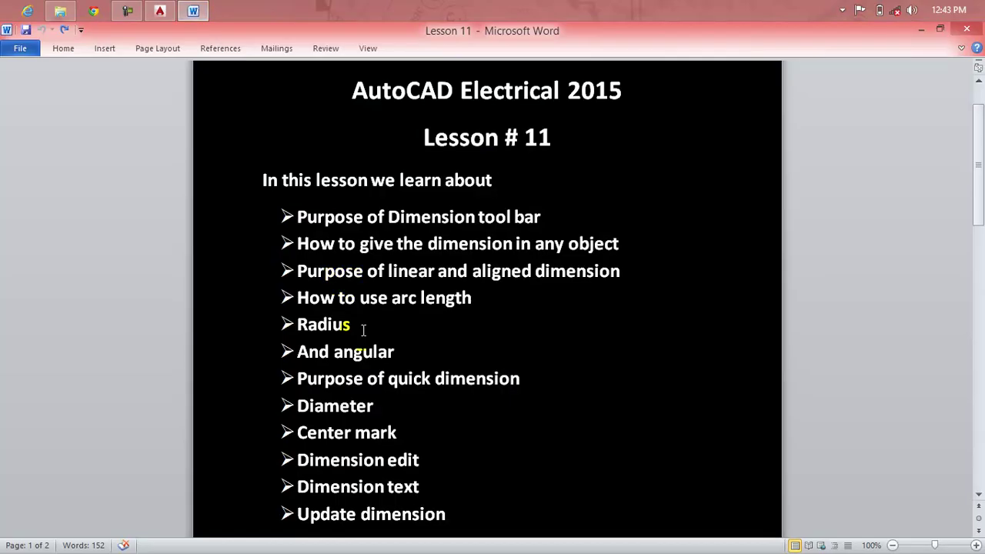
{"action": "left_click_drag", "start_coordinate": [410, 351], "coordinate": [297, 351]}
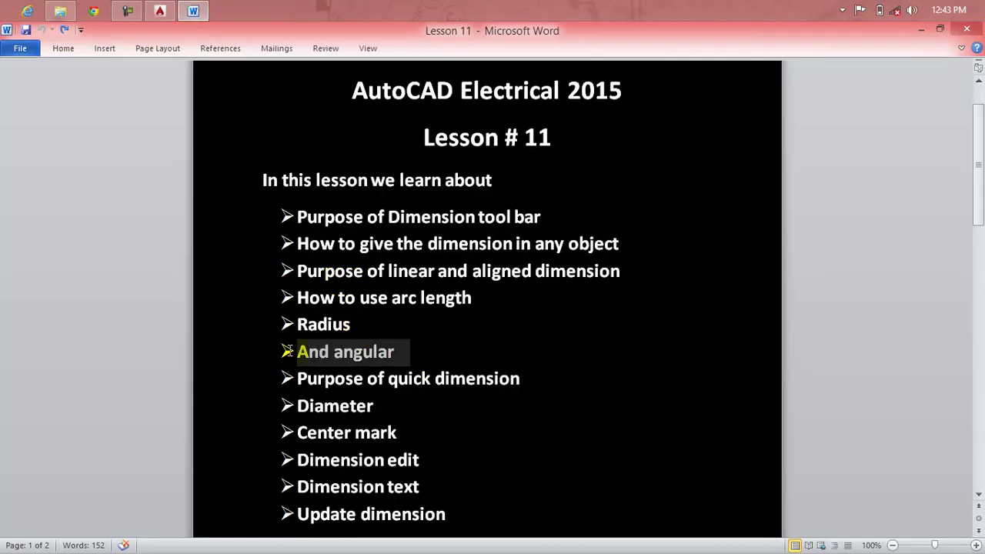
{"action": "left_click_drag", "start_coordinate": [477, 299], "coordinate": [305, 325]}
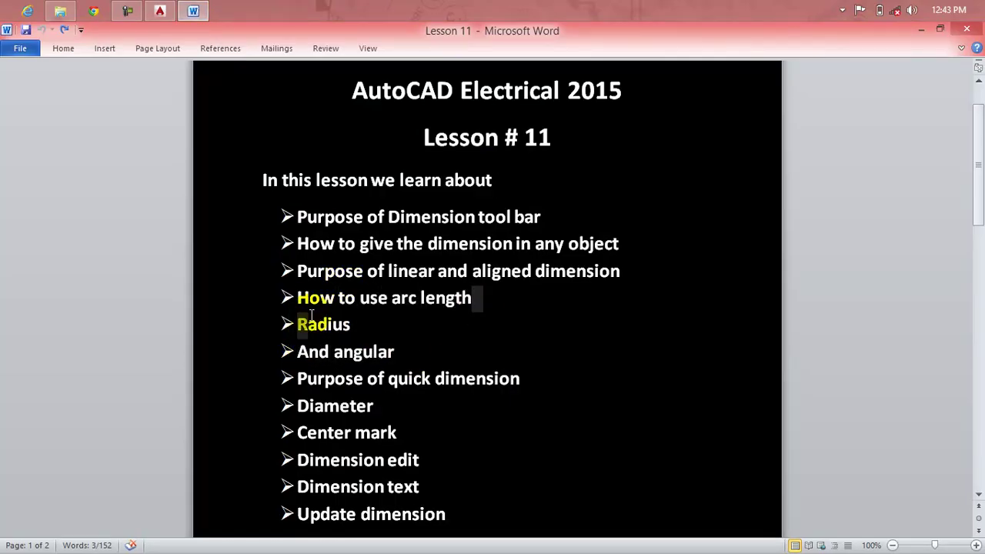
{"action": "scroll", "coordinate": [377, 413], "scroll_direction": "down", "scroll_amount": 1}
{"action": "left_click_drag", "start_coordinate": [523, 352], "coordinate": [297, 344]}
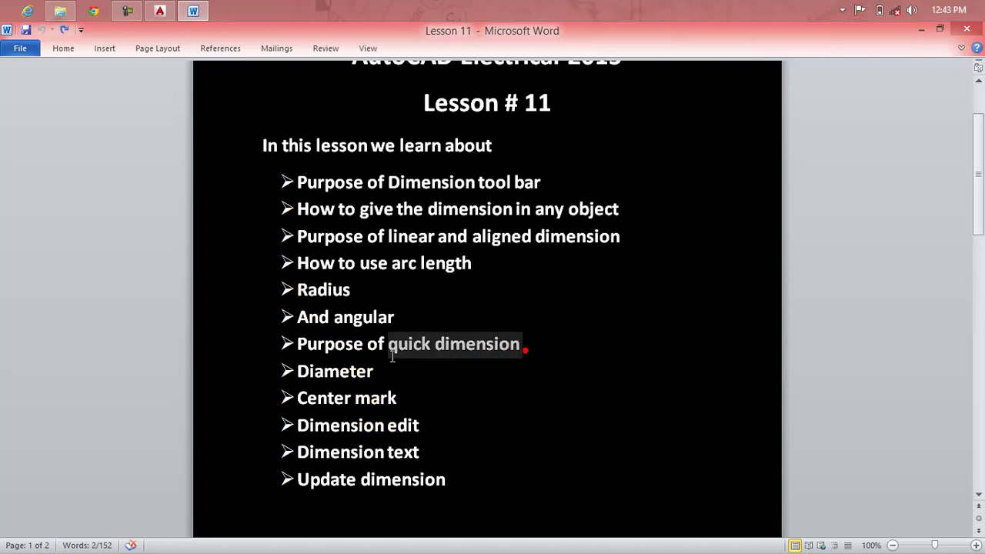
{"action": "left_click_drag", "start_coordinate": [387, 374], "coordinate": [310, 371]}
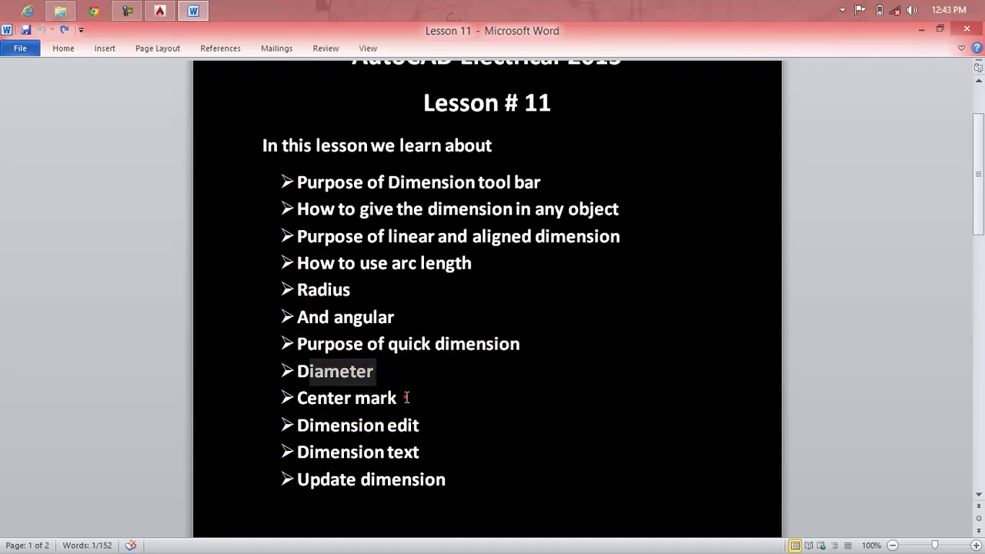
{"action": "left_click_drag", "start_coordinate": [407, 398], "coordinate": [297, 397]}
{"action": "left_click_drag", "start_coordinate": [446, 421], "coordinate": [297, 425]}
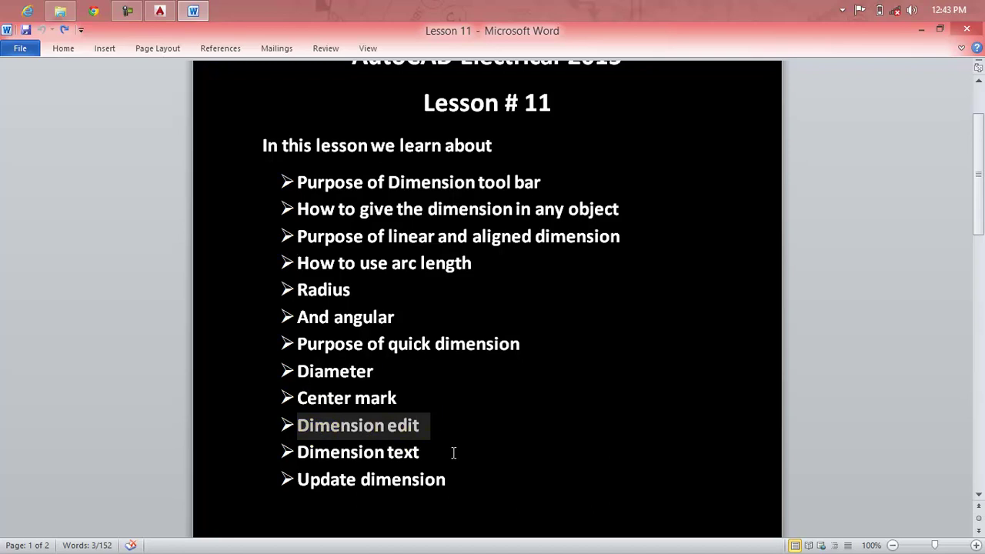
{"action": "left_click_drag", "start_coordinate": [453, 456], "coordinate": [345, 454]}
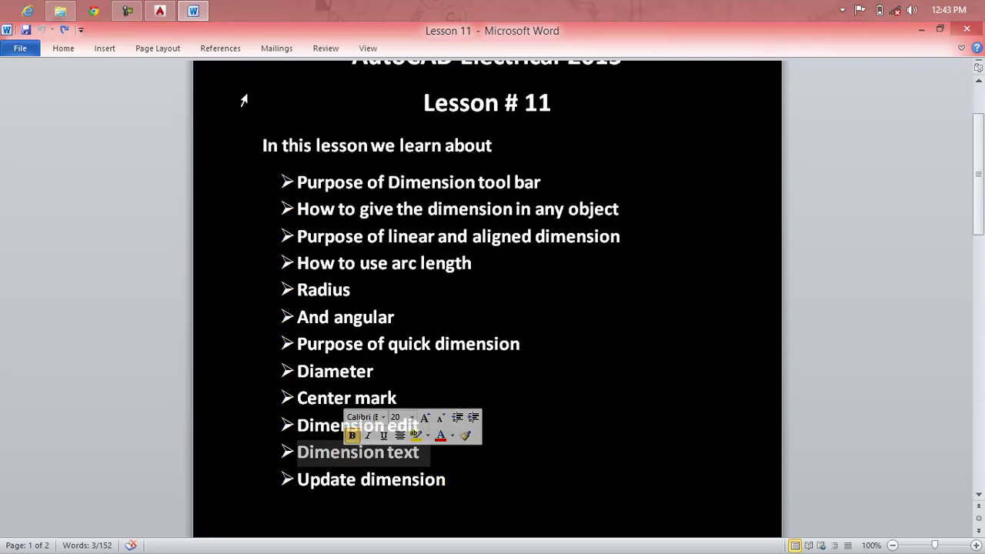
{"action": "left_click", "coordinate": [197, 11]}
{"action": "scroll", "coordinate": [510, 314], "scroll_direction": "down", "scroll_amount": 3}
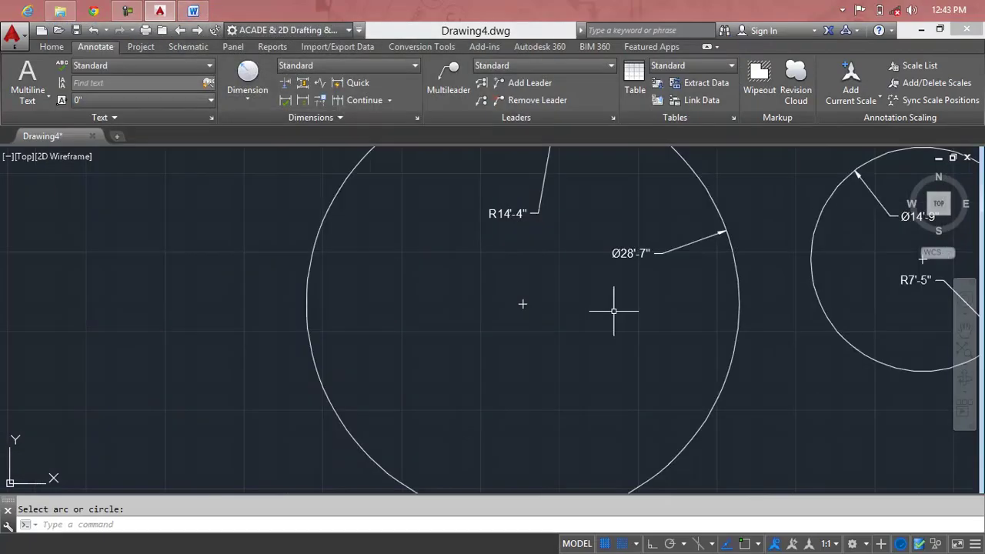
{"action": "key", "text": "Escape"}
{"action": "left_click", "coordinate": [624, 254]}
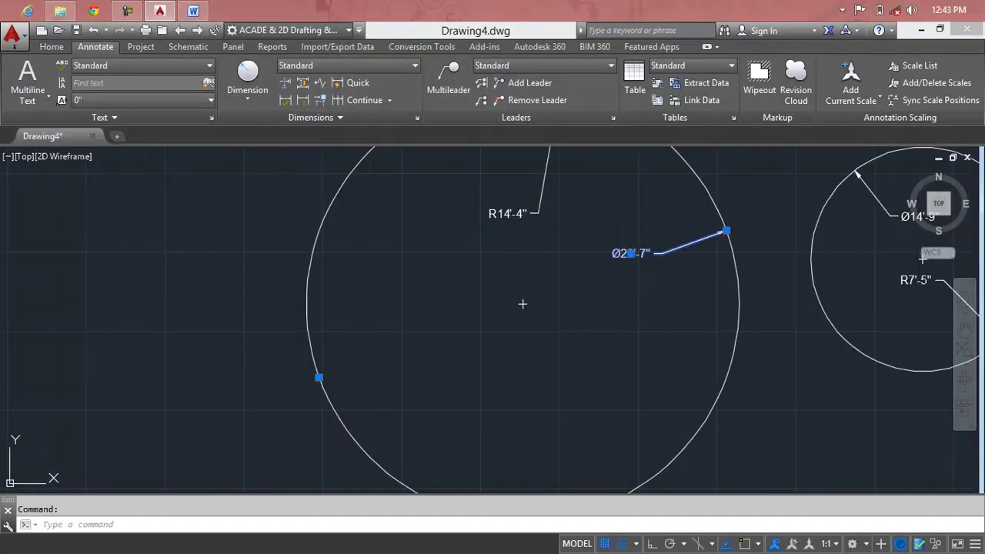
{"action": "double_click", "coordinate": [631, 253]}
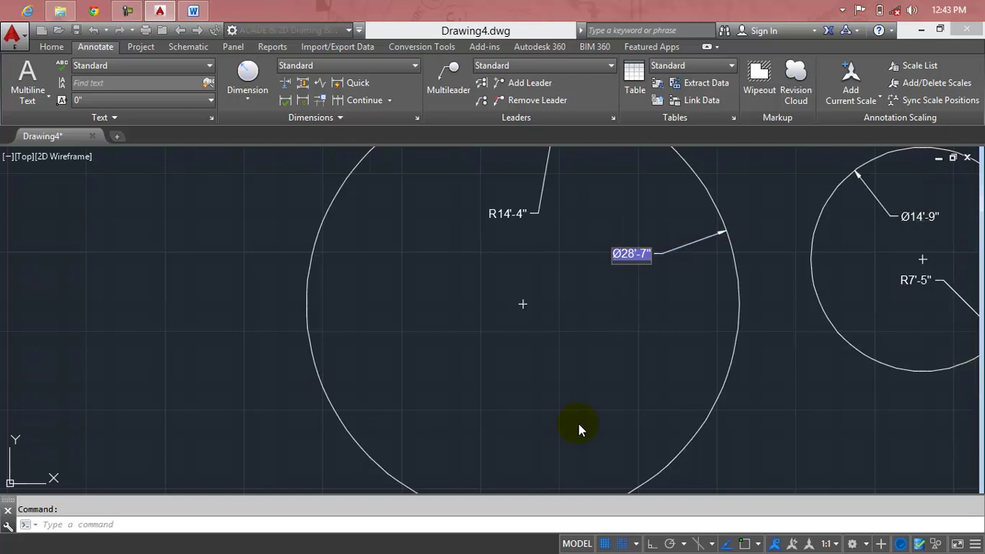
{"action": "left_click", "coordinate": [635, 269]}
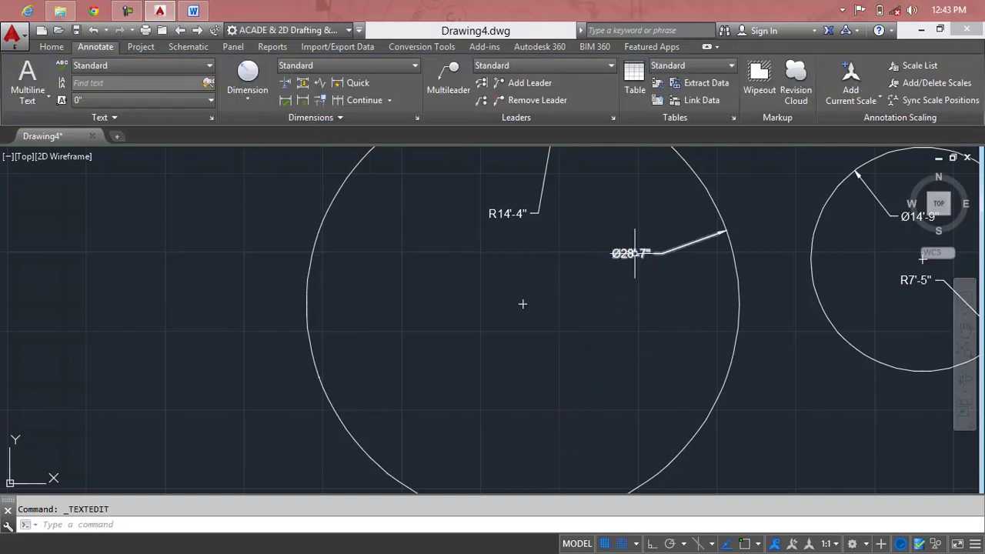
{"action": "left_click", "coordinate": [500, 213]}
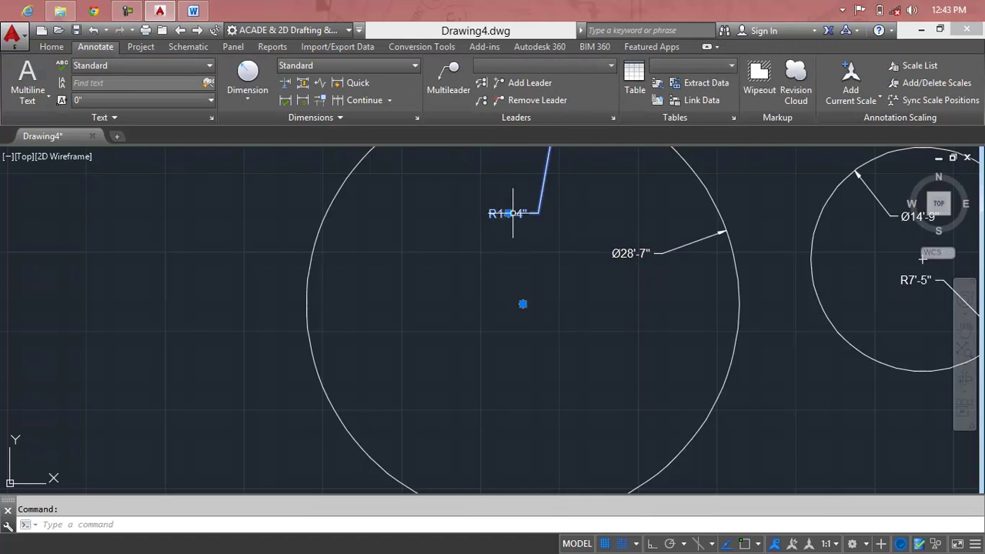
{"action": "scroll", "coordinate": [513, 213], "scroll_direction": "up", "scroll_amount": 4}
{"action": "scroll", "coordinate": [513, 213], "scroll_direction": "up", "scroll_amount": 4}
{"action": "left_click", "coordinate": [468, 210]}
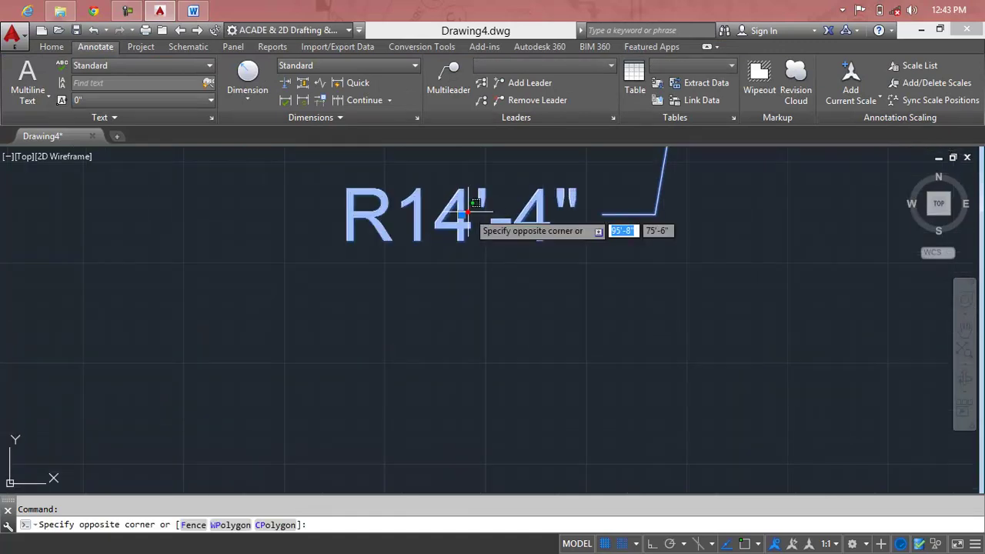
{"action": "double_click", "coordinate": [463, 220]}
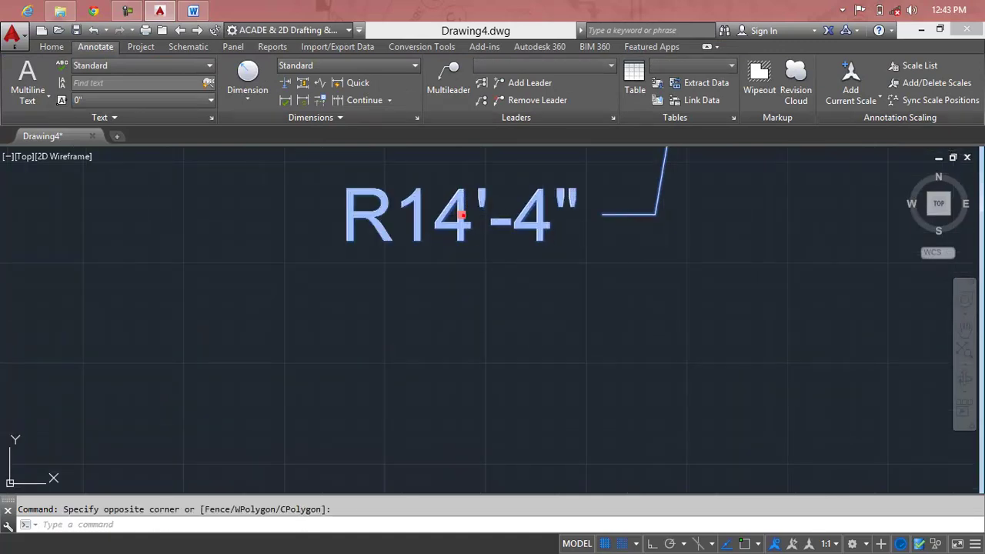
{"action": "left_click", "coordinate": [505, 222]}
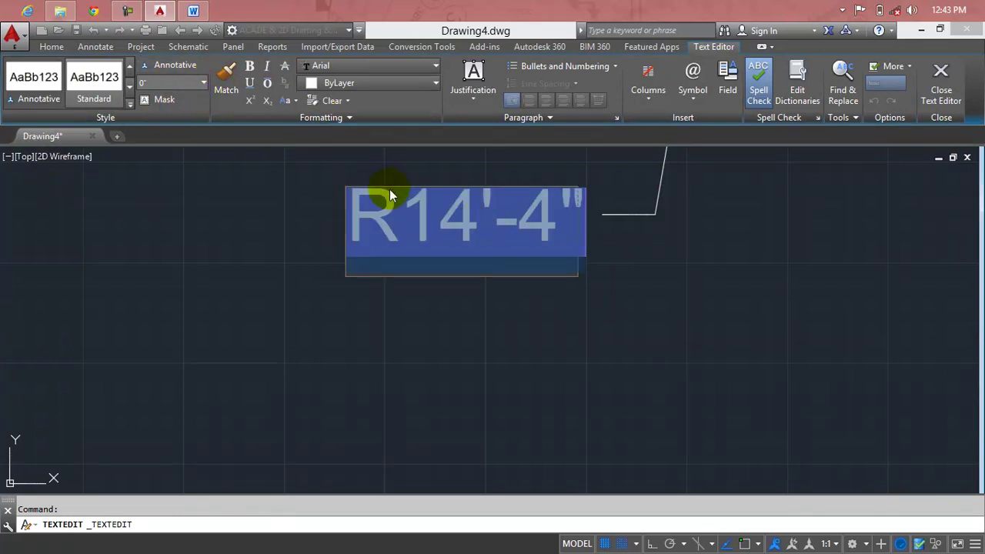
{"action": "left_click", "coordinate": [582, 275]}
{"action": "scroll", "coordinate": [579, 269], "scroll_direction": "down", "scroll_amount": 3}
{"action": "scroll", "coordinate": [694, 250], "scroll_direction": "down", "scroll_amount": 5}
Crossing-select all 11 objects, including circles, dimensions and center marks, and delete them.
{"action": "scroll", "coordinate": [693, 255], "scroll_direction": "down", "scroll_amount": 3}
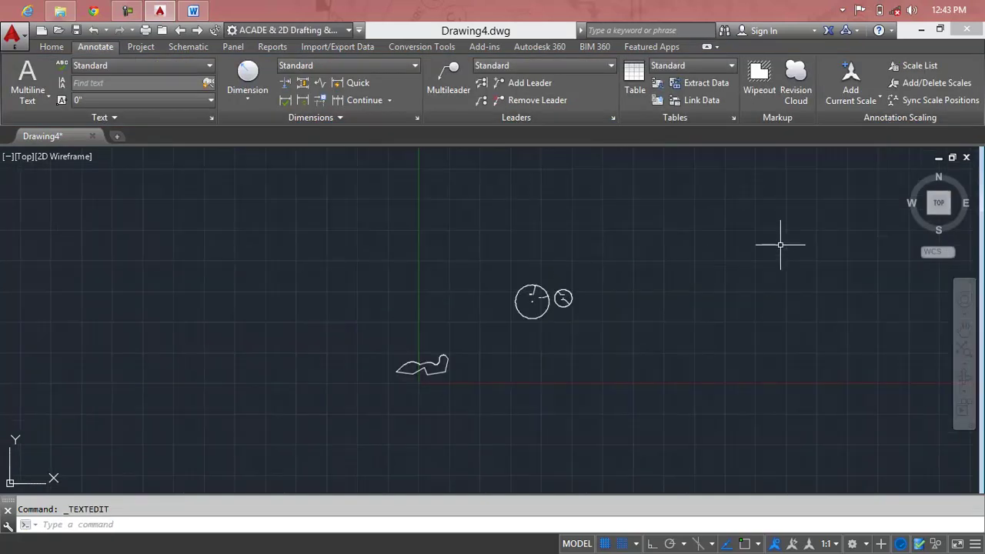
{"action": "left_click", "coordinate": [783, 215]}
{"action": "left_click", "coordinate": [399, 418]}
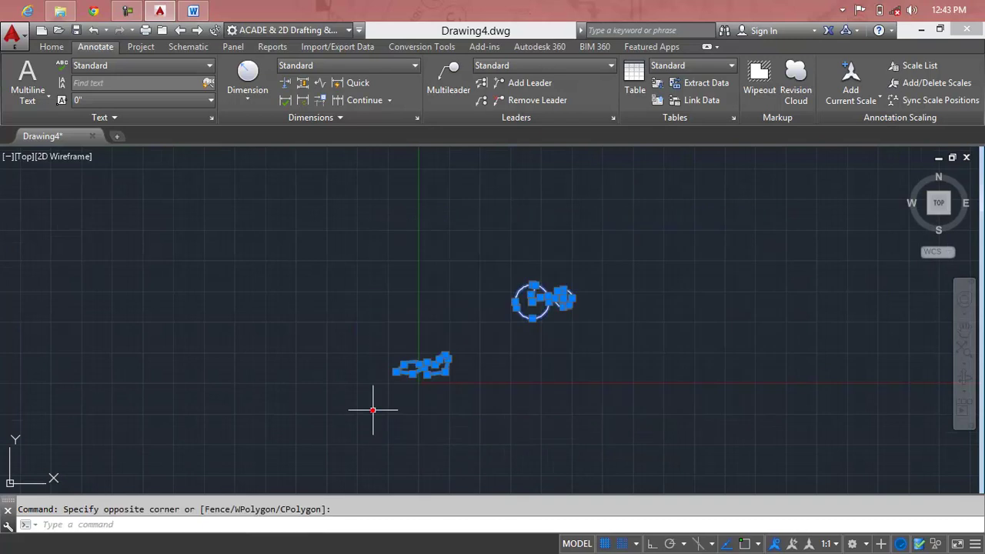
{"action": "key", "text": "Delete"}
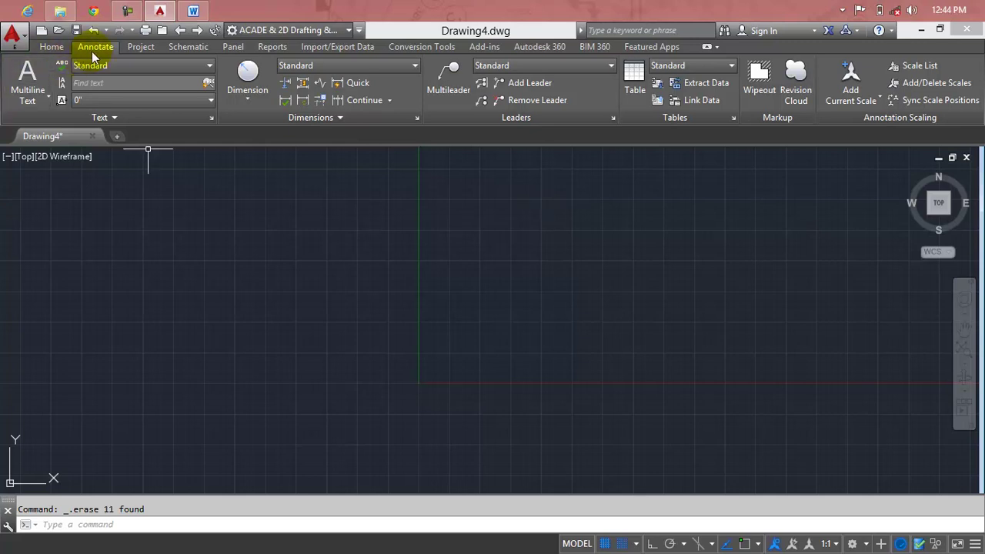
Return to the Home tab and browse the Annotation panel's dimension and text options.
{"action": "left_click", "coordinate": [54, 48]}
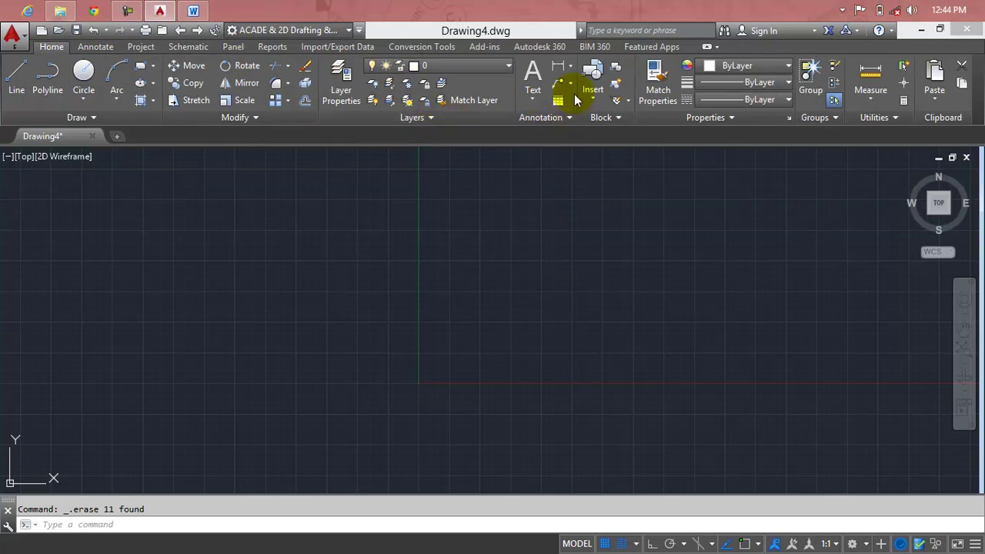
{"action": "left_click", "coordinate": [570, 118]}
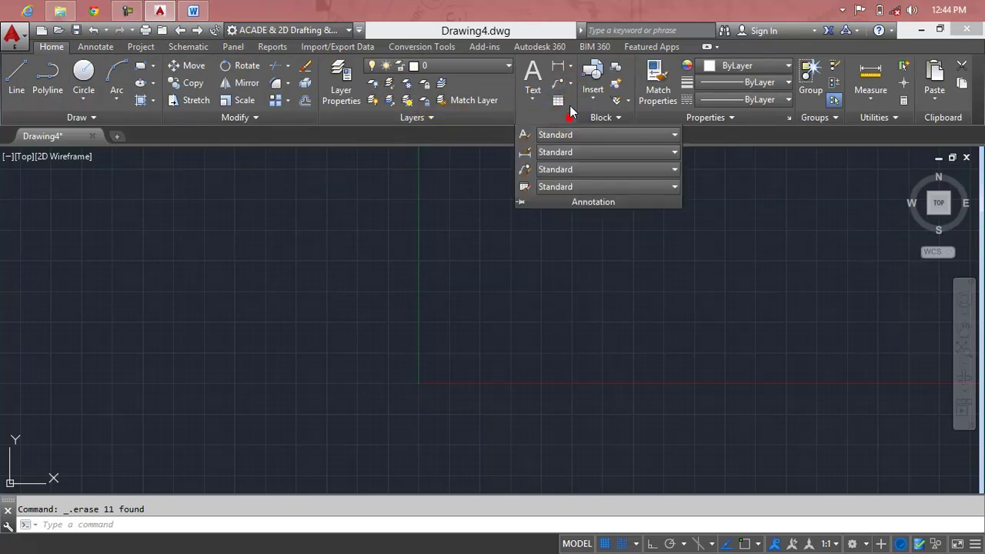
{"action": "left_click", "coordinate": [570, 70]}
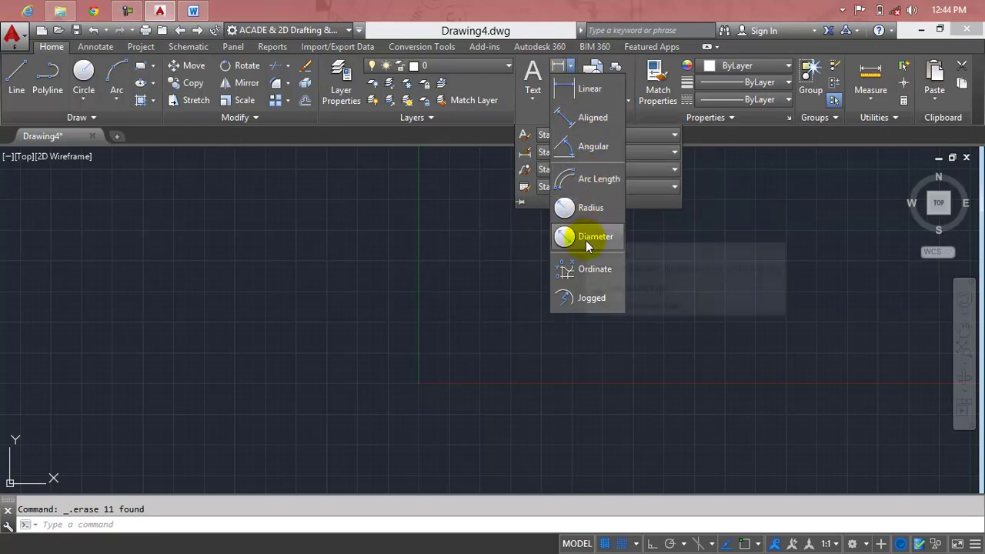
{"action": "left_click", "coordinate": [577, 66]}
{"action": "left_click", "coordinate": [530, 102]}
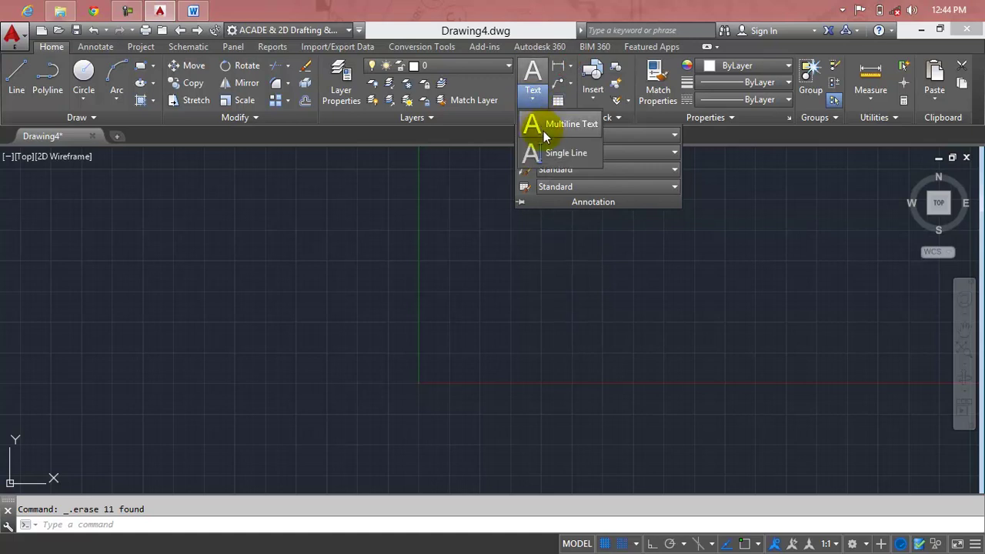
{"action": "left_click", "coordinate": [537, 306]}
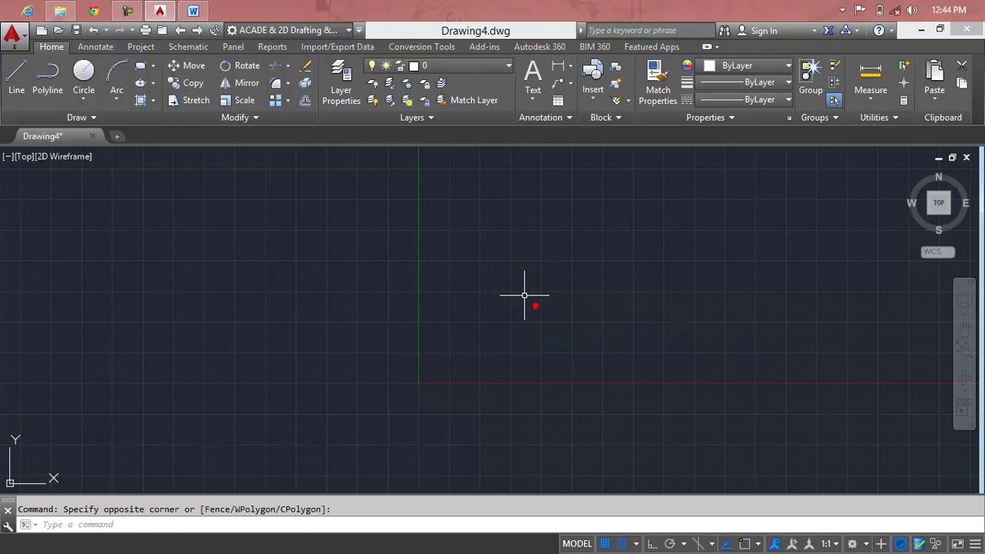